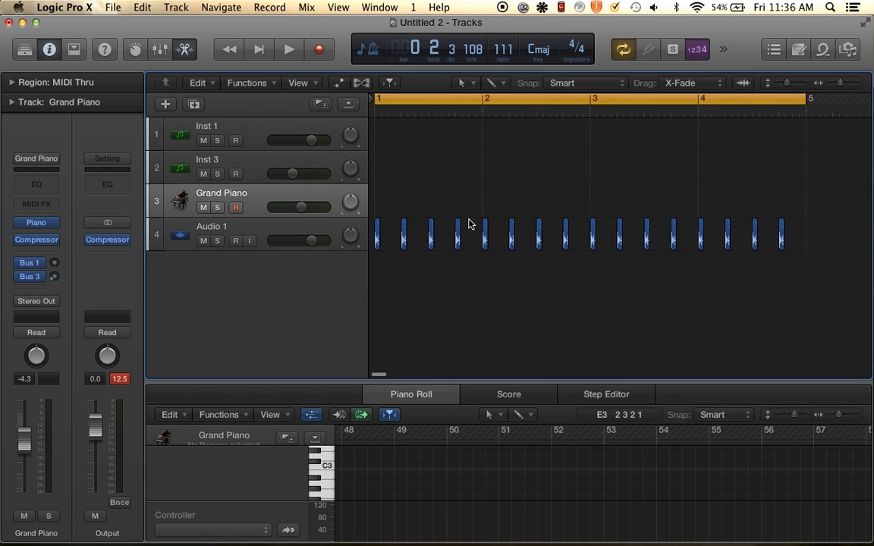
Create an empty MIDI region on the Grand Piano track spanning bars 1 to 4, and enlarge the Piano Roll area.
{"action": "scroll", "coordinate": [470, 225], "scroll_direction": "down", "scroll_amount": 5}
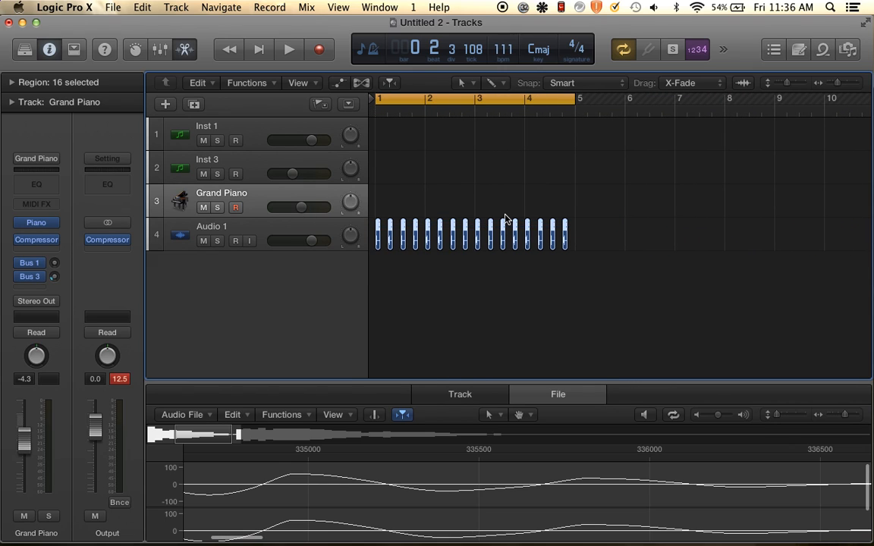
{"action": "left_click", "coordinate": [391, 203], "text": "super"}
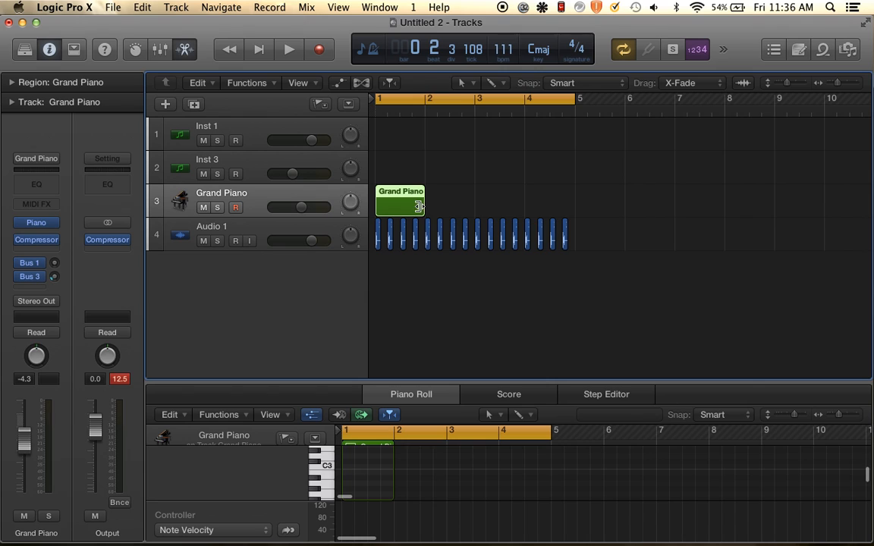
{"action": "left_click_drag", "start_coordinate": [419, 205], "coordinate": [575, 199]}
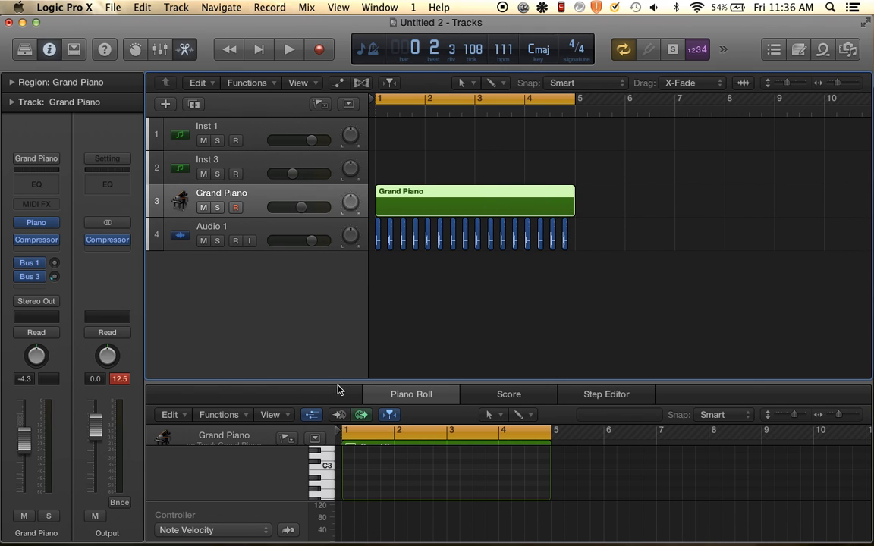
{"action": "left_click_drag", "start_coordinate": [344, 379], "coordinate": [359, 252]}
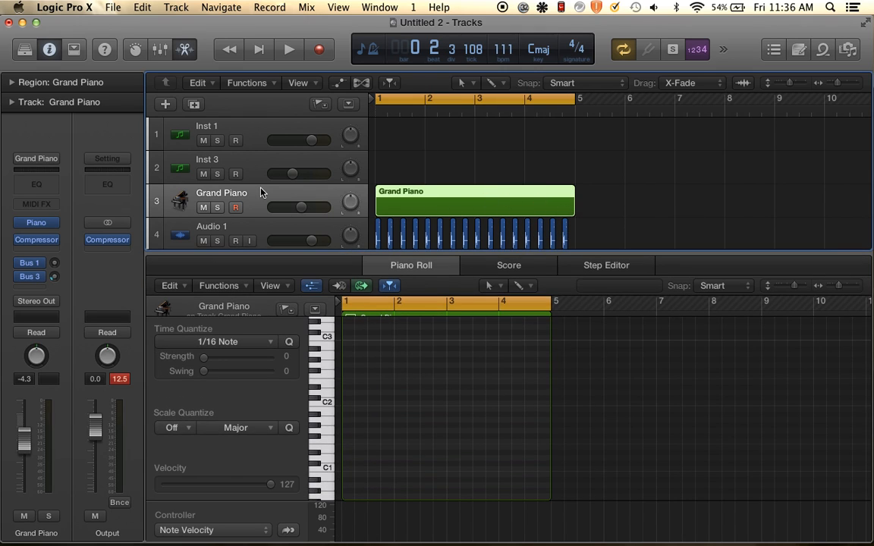
Check the library patch used by the Grand Piano track and mute the Audio 1 track.
{"action": "left_click", "coordinate": [25, 50]}
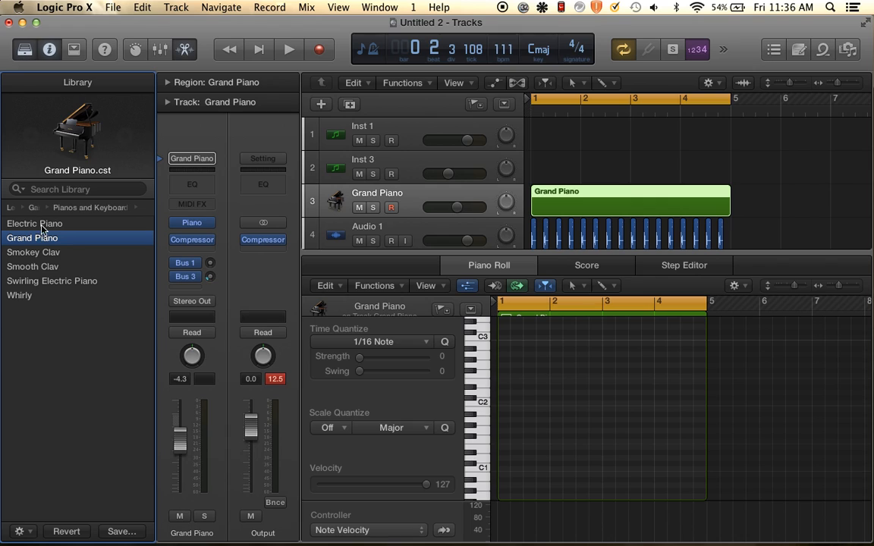
{"action": "left_click", "coordinate": [24, 54]}
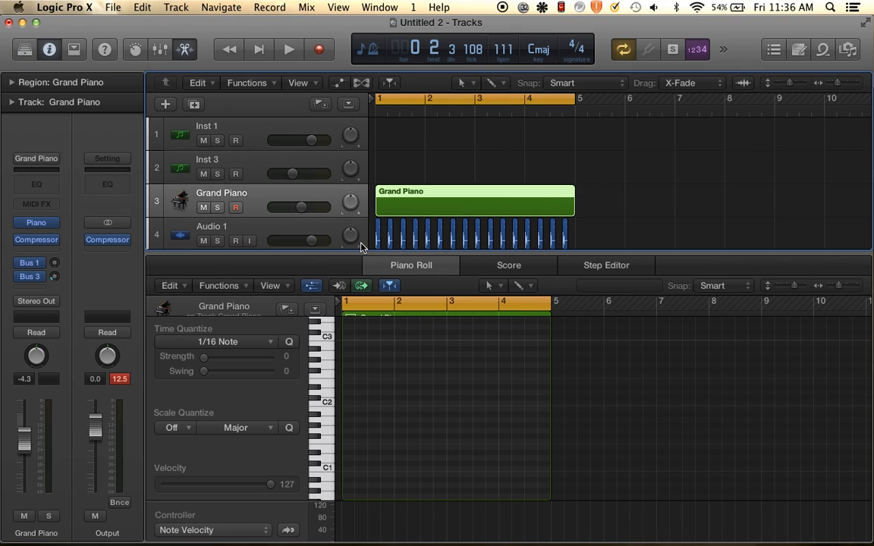
{"action": "left_click", "coordinate": [203, 241]}
{"action": "scroll", "coordinate": [207, 239], "scroll_direction": "down", "scroll_amount": 2}
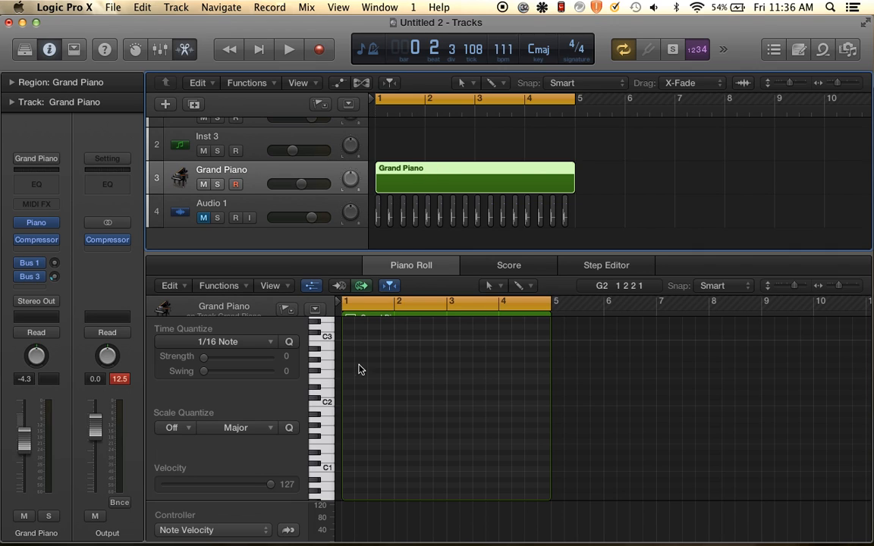
Draw a six-note G1 rhythm filling bar 1 of the Grand Piano region, with two short notes closing the gaps.
{"action": "scroll", "coordinate": [361, 411], "scroll_direction": "up", "scroll_amount": 5}
{"action": "scroll", "coordinate": [359, 388], "scroll_direction": "up", "scroll_amount": 2}
{"action": "left_click", "coordinate": [325, 388]}
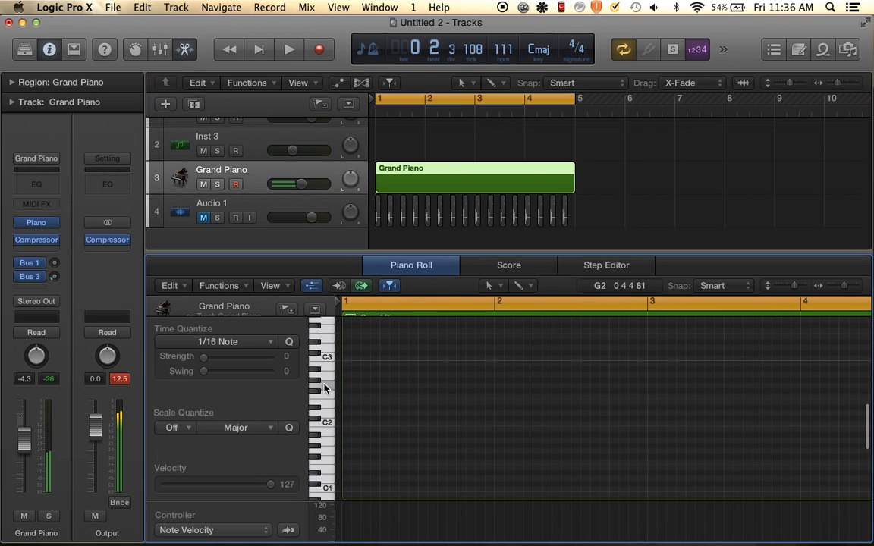
{"action": "scroll", "coordinate": [343, 395], "scroll_direction": "down", "scroll_amount": 3}
{"action": "left_click", "coordinate": [326, 417]}
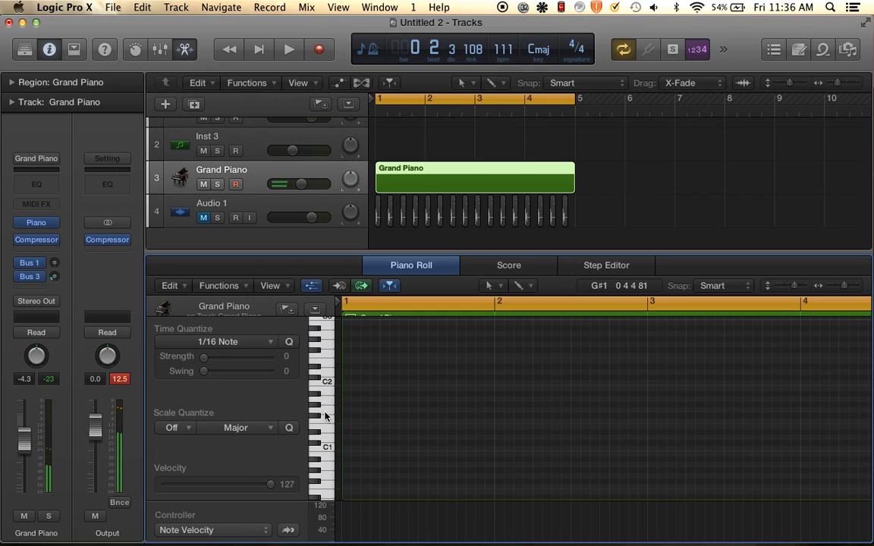
{"action": "left_click", "coordinate": [348, 411]}
{"action": "left_click", "coordinate": [374, 411]}
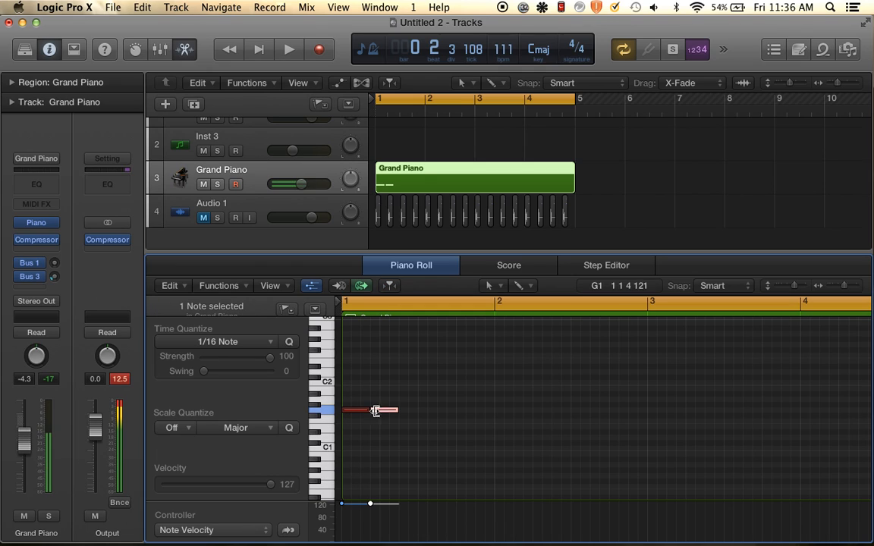
{"action": "left_click", "coordinate": [421, 412]}
{"action": "left_click", "coordinate": [451, 412]}
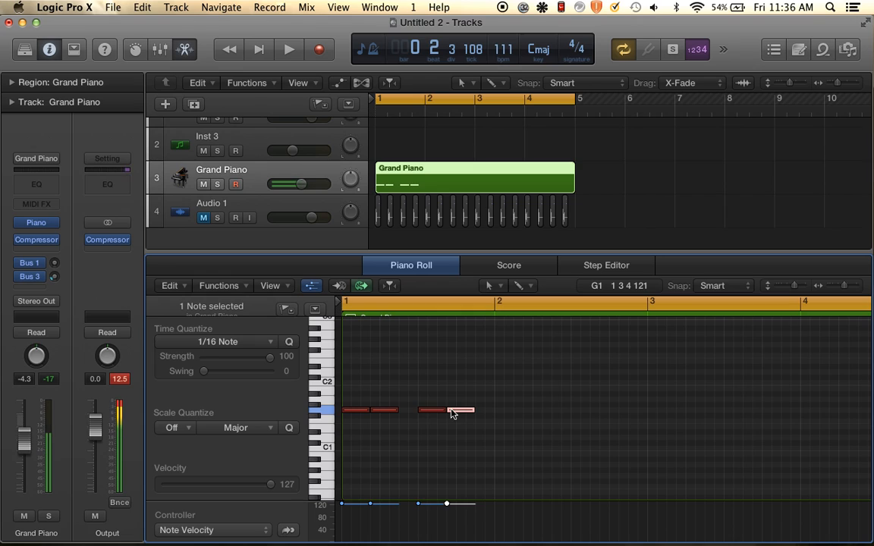
{"action": "left_click_drag", "start_coordinate": [408, 412], "coordinate": [410, 411]}
{"action": "left_click", "coordinate": [480, 411], "text": "super"}
Repeat the six bar 1 notes once into bar 2 and raise the copies to A1.
{"action": "left_click_drag", "start_coordinate": [353, 373], "coordinate": [527, 441]}
{"action": "key", "text": "super+r"}
{"action": "left_click", "coordinate": [529, 226]}
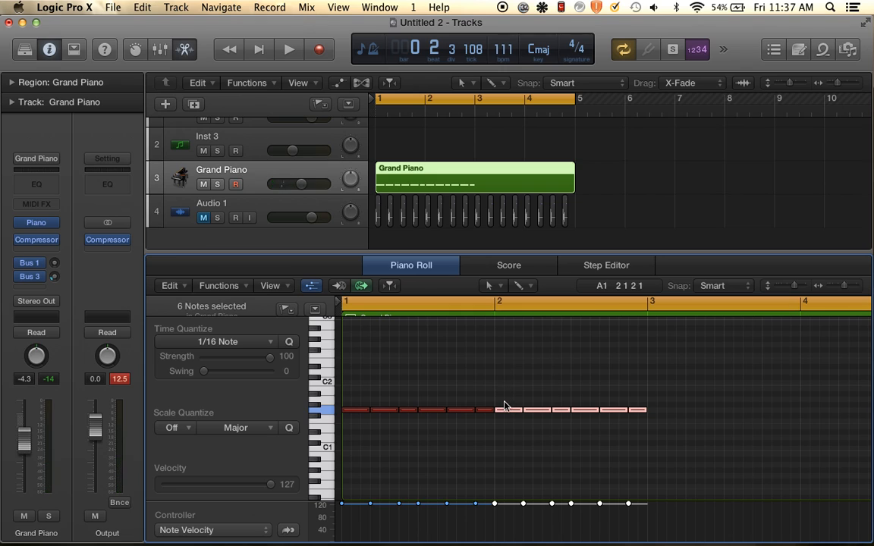
{"action": "left_click", "coordinate": [505, 405]}
{"action": "left_click_drag", "start_coordinate": [505, 372], "coordinate": [664, 443]}
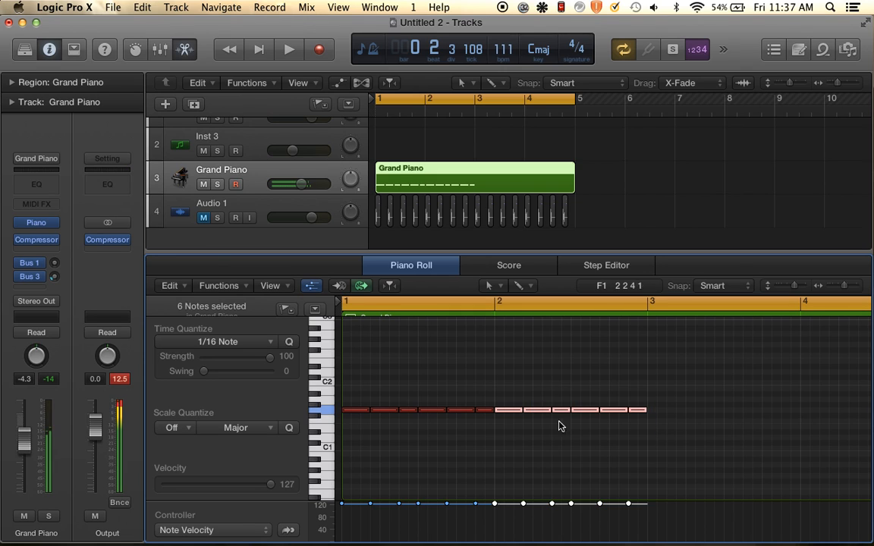
{"action": "left_click_drag", "start_coordinate": [500, 412], "coordinate": [502, 403]}
Repeat the notes of bars 1 and 2 into bars 3 and 4, raising the copies to B1 and D2.
{"action": "key", "text": "super+Left"}
{"action": "key", "text": "super+Left"}
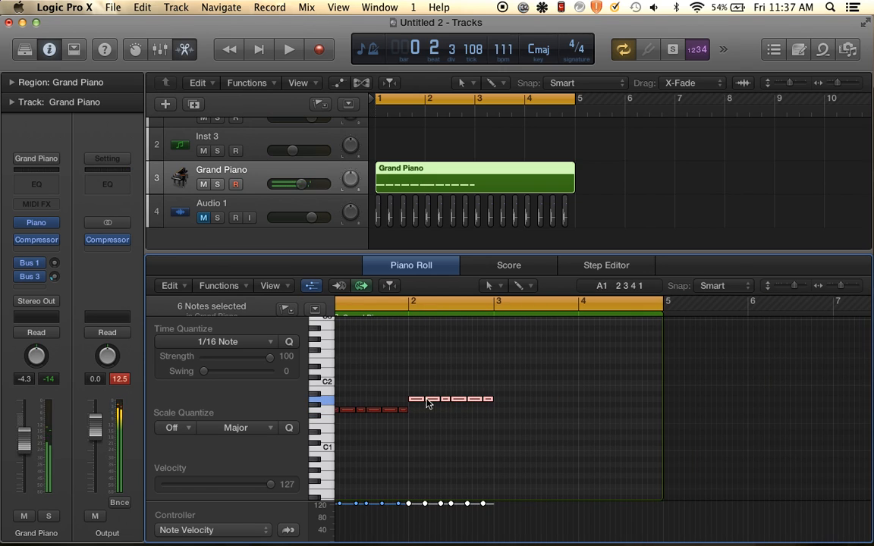
{"action": "scroll", "coordinate": [430, 403], "scroll_direction": "left", "scroll_amount": 1}
{"action": "left_click_drag", "start_coordinate": [349, 380], "coordinate": [519, 388]}
{"action": "key", "text": "super+r"}
{"action": "left_click", "coordinate": [527, 228]}
{"action": "left_click_drag", "start_coordinate": [602, 369], "coordinate": [705, 386]}
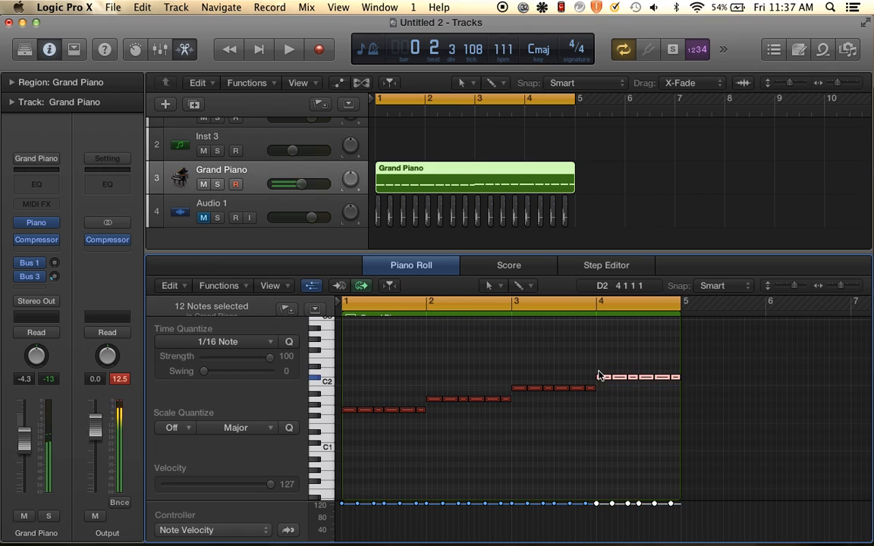
{"action": "left_click_drag", "start_coordinate": [605, 380], "coordinate": [605, 375]}
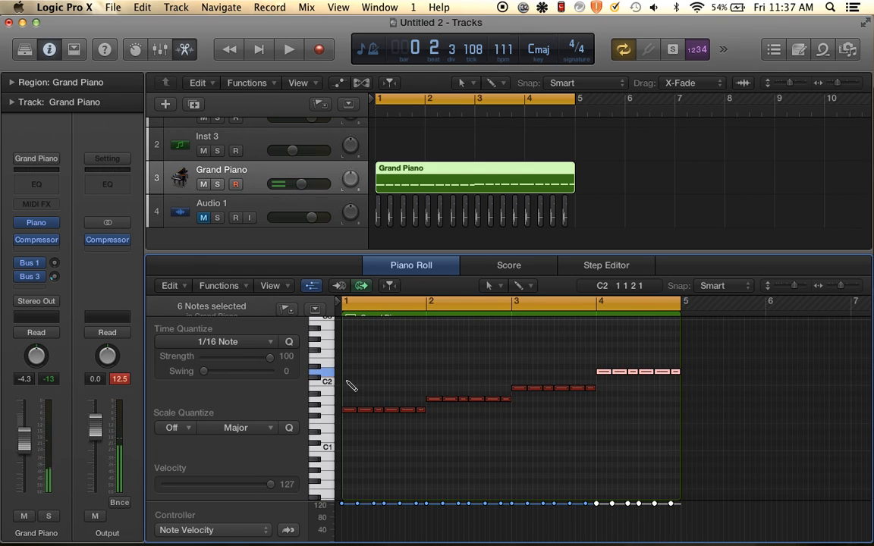
Draw two C2 notes above the first two G1 notes of bar 1 and play the region.
{"action": "left_click", "coordinate": [349, 385]}
{"action": "left_click_drag", "start_coordinate": [349, 385], "coordinate": [348, 386]}
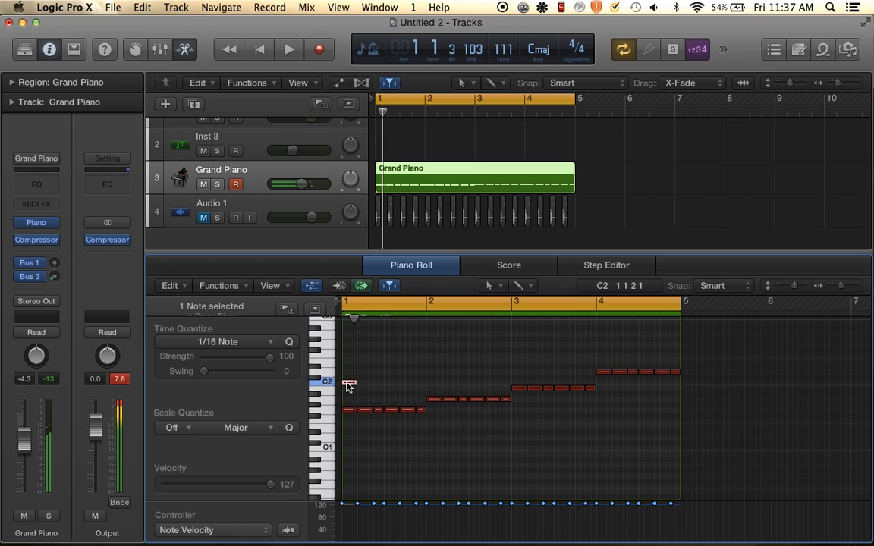
{"action": "left_click", "coordinate": [359, 384]}
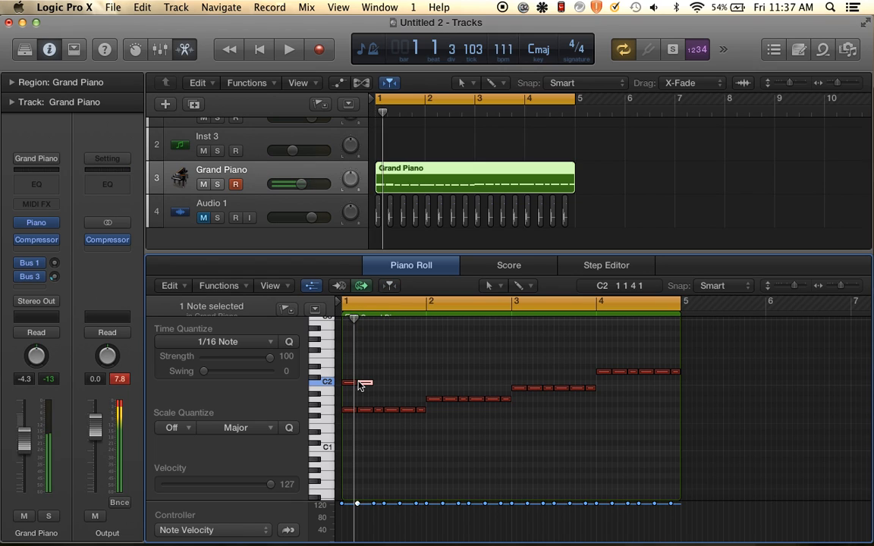
{"action": "key", "text": "space"}
{"action": "key", "text": "space"}
Try all the notes one octave higher, play the region, and return them to their original pitch.
{"action": "left_click_drag", "start_coordinate": [353, 358], "coordinate": [620, 421]}
{"action": "scroll", "coordinate": [528, 425], "scroll_direction": "up", "scroll_amount": 1}
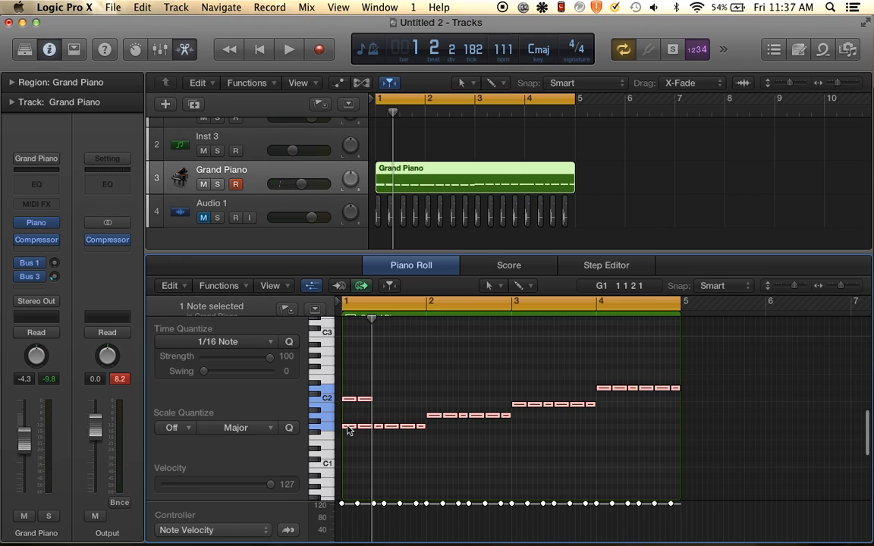
{"action": "left_click_drag", "start_coordinate": [348, 429], "coordinate": [352, 454]}
{"action": "key", "text": "space"}
{"action": "scroll", "coordinate": [355, 368], "scroll_direction": "up", "scroll_amount": 1}
{"action": "key", "text": "space"}
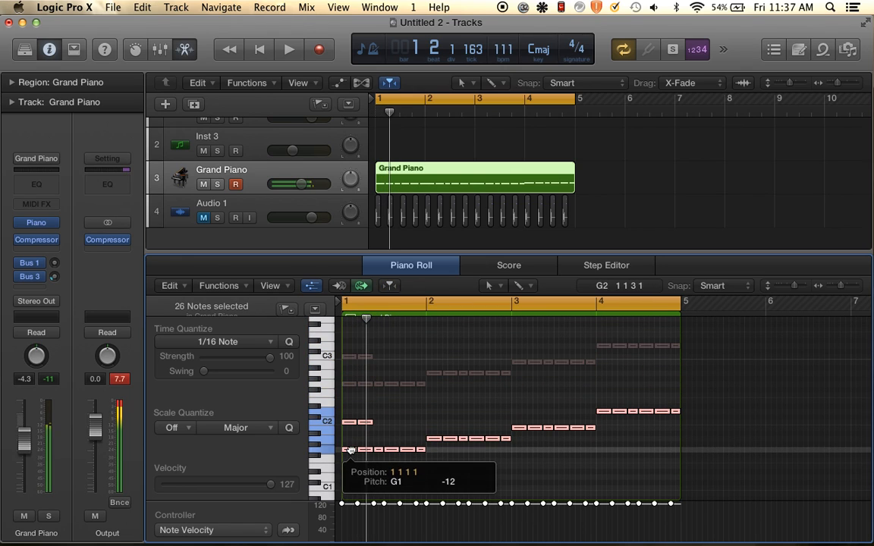
Try the two upper bar 1 notes at D2 and move them back to C2.
{"action": "left_click", "coordinate": [367, 422]}
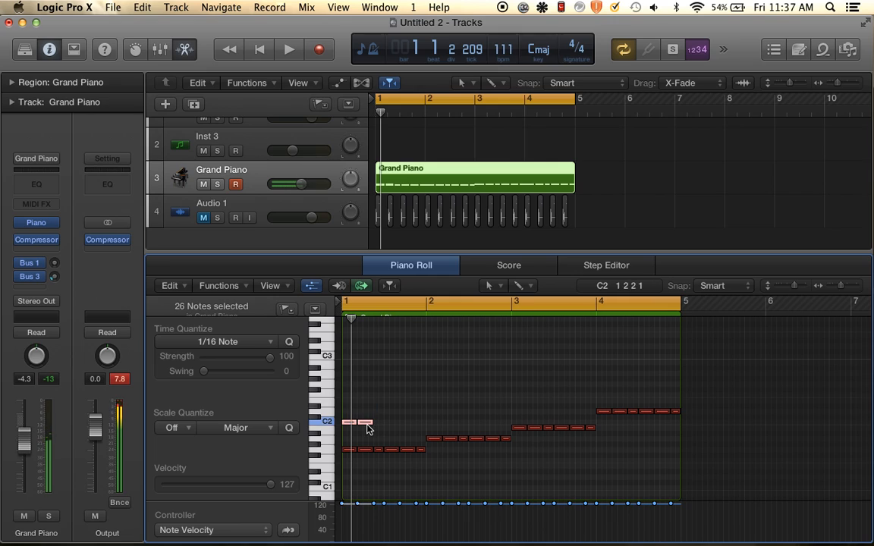
{"action": "left_click_drag", "start_coordinate": [351, 427], "coordinate": [352, 411]}
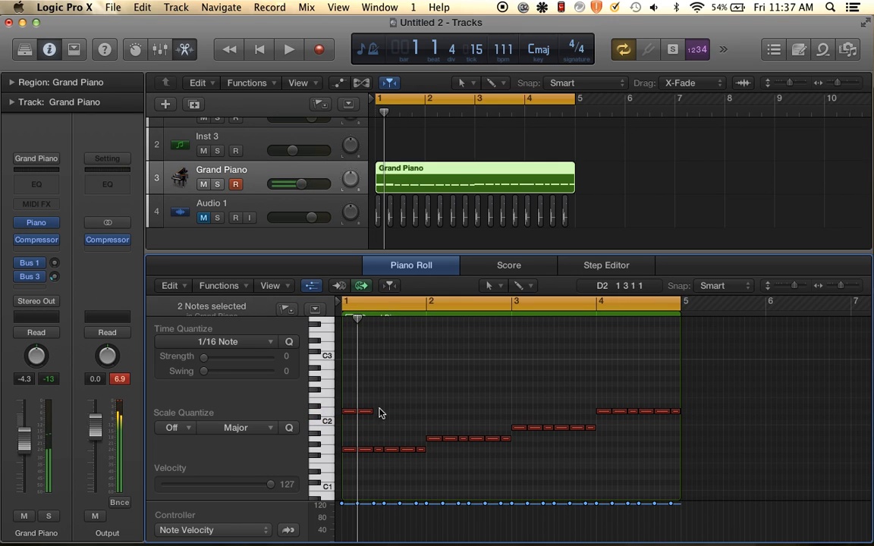
{"action": "left_click", "coordinate": [362, 412]}
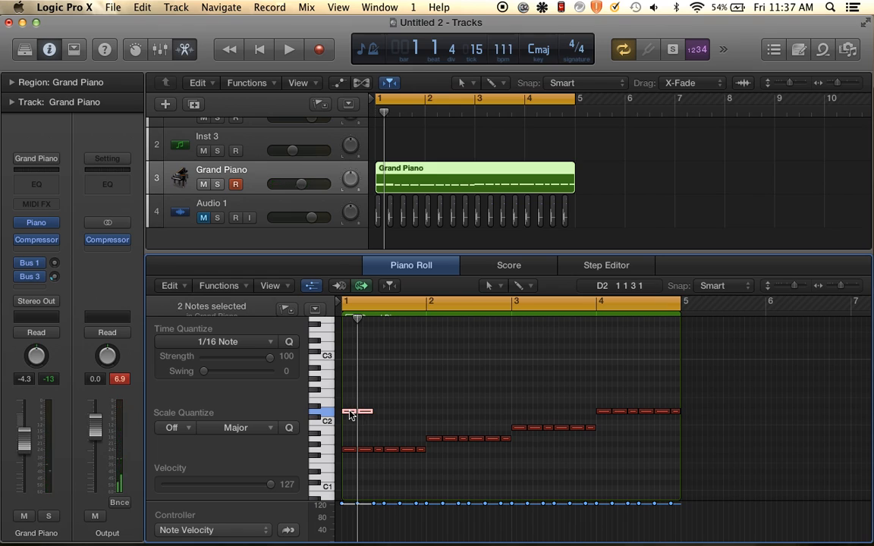
{"action": "left_click_drag", "start_coordinate": [351, 416], "coordinate": [365, 423]}
Repeat the two C2 notes into the second half of bar 1 and fill the gaps with short C2 notes.
{"action": "key", "text": "super+r"}
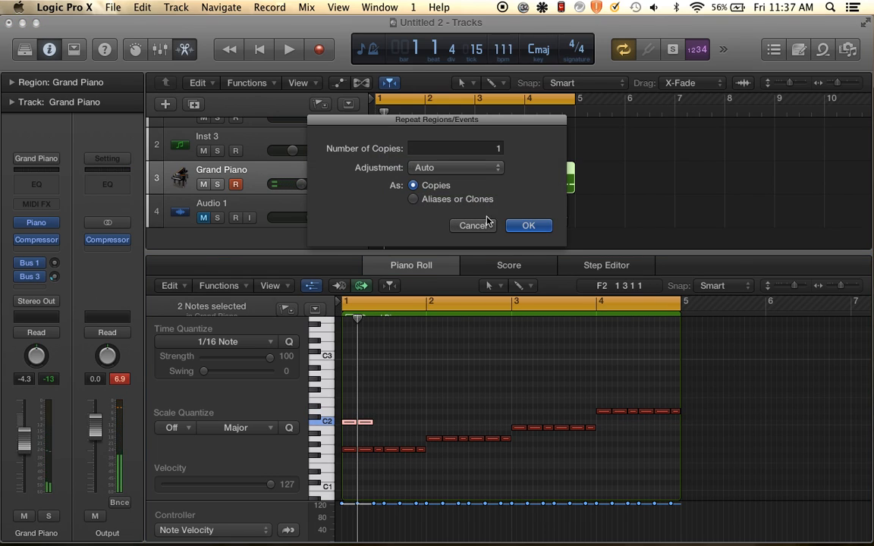
{"action": "left_click", "coordinate": [529, 227]}
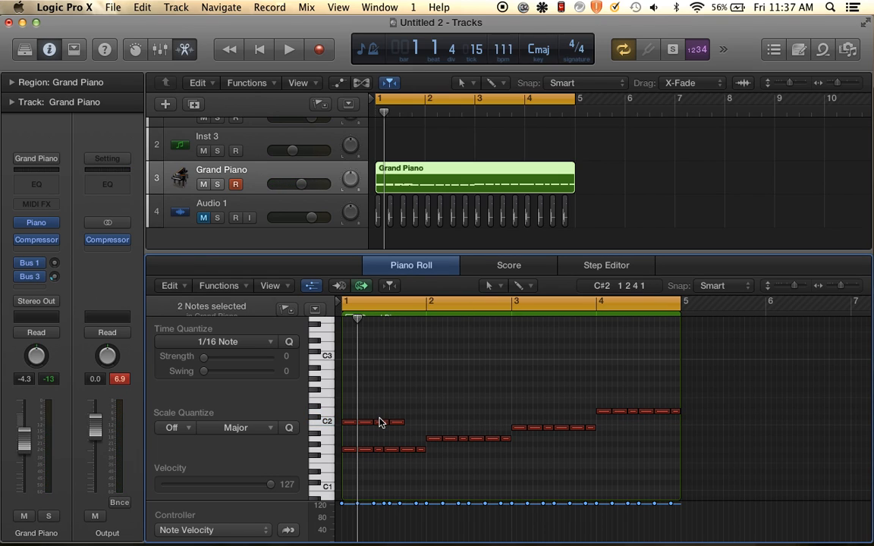
{"action": "left_click_drag", "start_coordinate": [381, 408], "coordinate": [427, 421]}
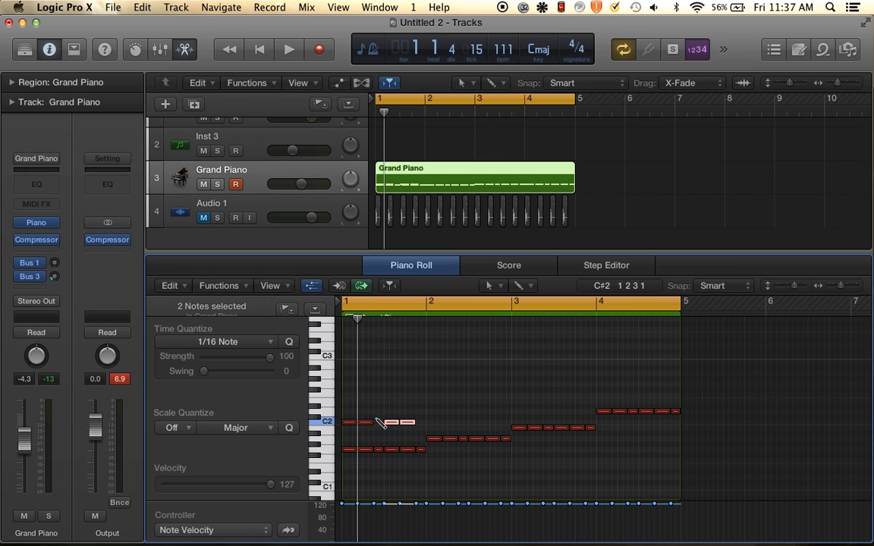
{"action": "left_click", "coordinate": [378, 422]}
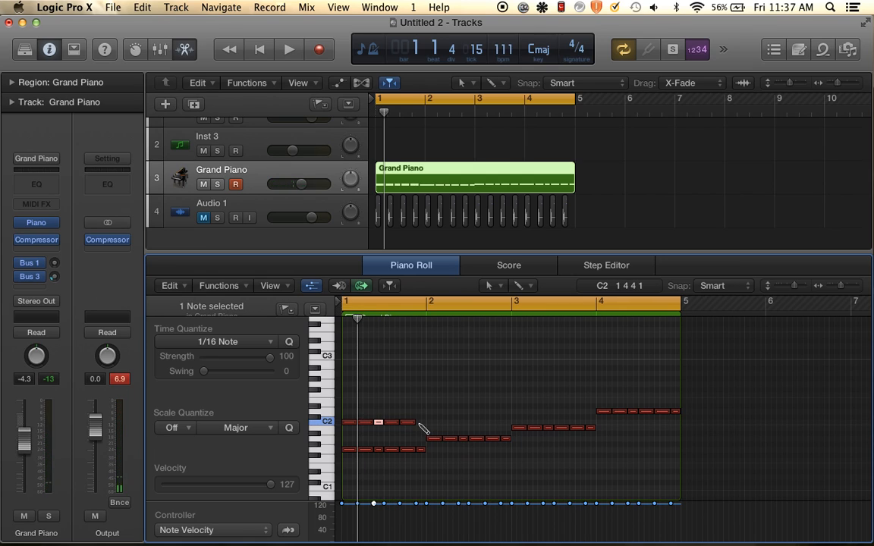
{"action": "left_click", "coordinate": [420, 422]}
Repeat the six C2 notes once into bar 2, raise the copies to D2, and play the region.
{"action": "left_click_drag", "start_coordinate": [353, 414], "coordinate": [428, 425]}
{"action": "key", "text": "super+r"}
{"action": "left_click", "coordinate": [539, 228]}
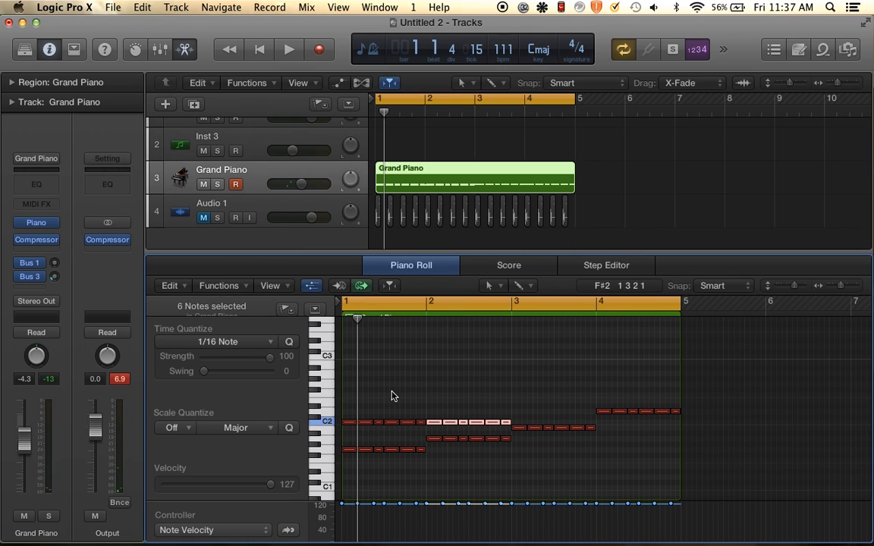
{"action": "left_click_drag", "start_coordinate": [436, 425], "coordinate": [436, 412]}
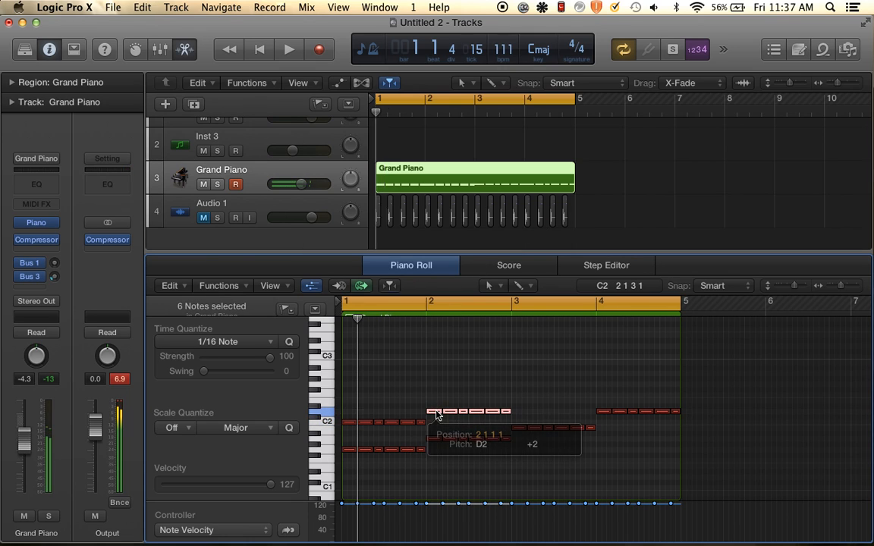
{"action": "key", "text": "space"}
{"action": "scroll", "coordinate": [456, 422], "scroll_direction": "up", "scroll_amount": 1}
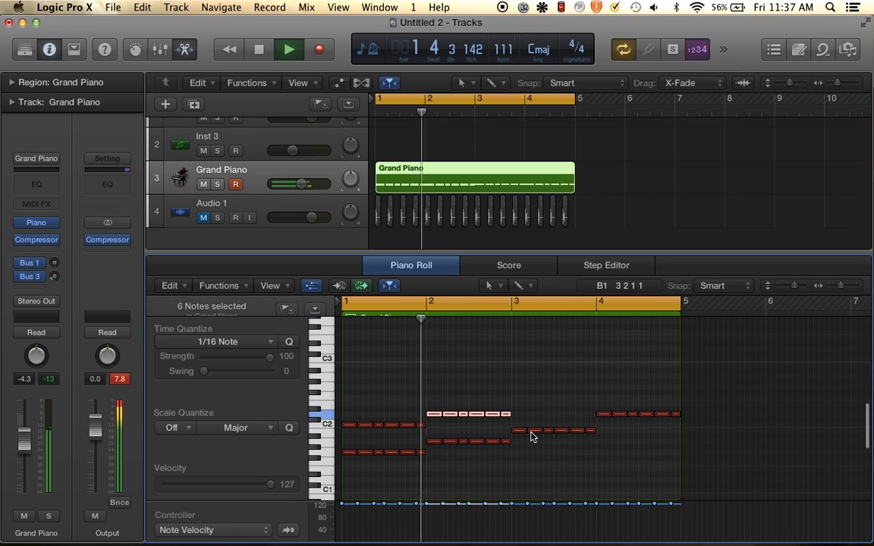
{"action": "key", "text": "space"}
Repeat the upper D2 notes into bars 3 and 4, placing the copies at E2 and G2.
{"action": "left_click_drag", "start_coordinate": [425, 390], "coordinate": [522, 408]}
{"action": "key", "text": "super+r"}
{"action": "left_click", "coordinate": [528, 226]}
{"action": "key", "text": "super+r"}
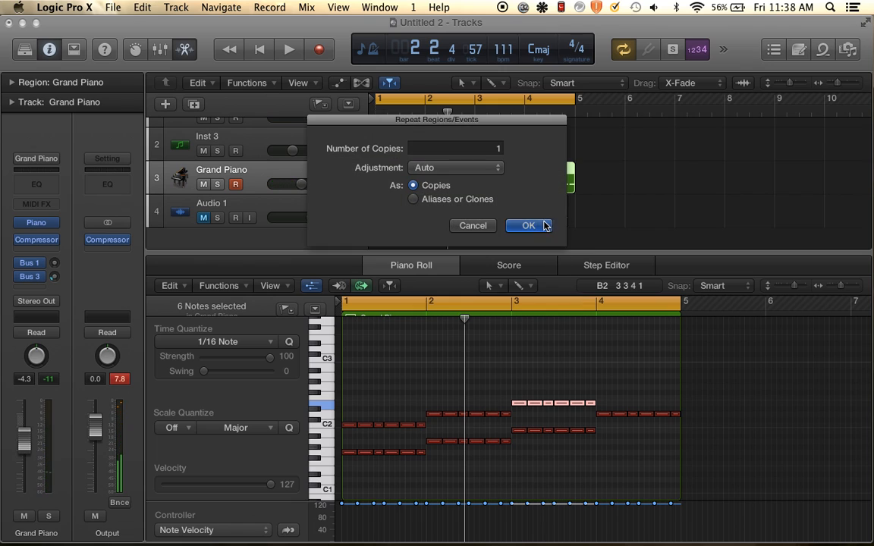
{"action": "left_click", "coordinate": [529, 226]}
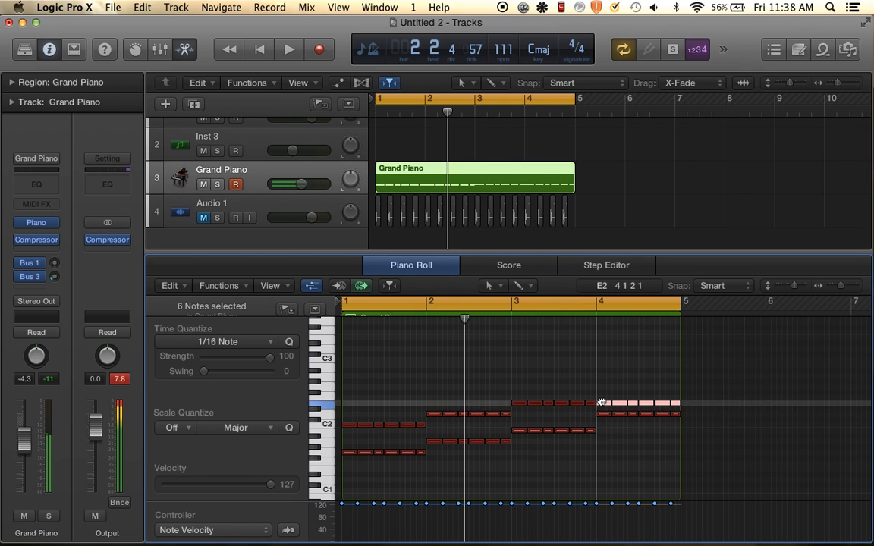
{"action": "left_click_drag", "start_coordinate": [603, 408], "coordinate": [603, 392]}
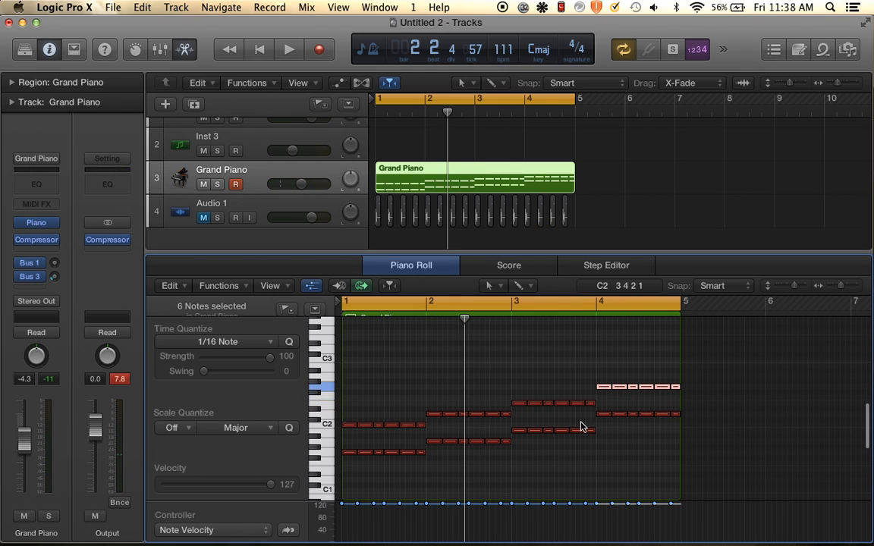
Compare the Grand Piano notes with the Classic Electric Piano region near bar 37 and return to the Grand Piano region.
{"action": "key", "text": "ctrl+Right"}
{"action": "key", "text": "ctrl+Left"}
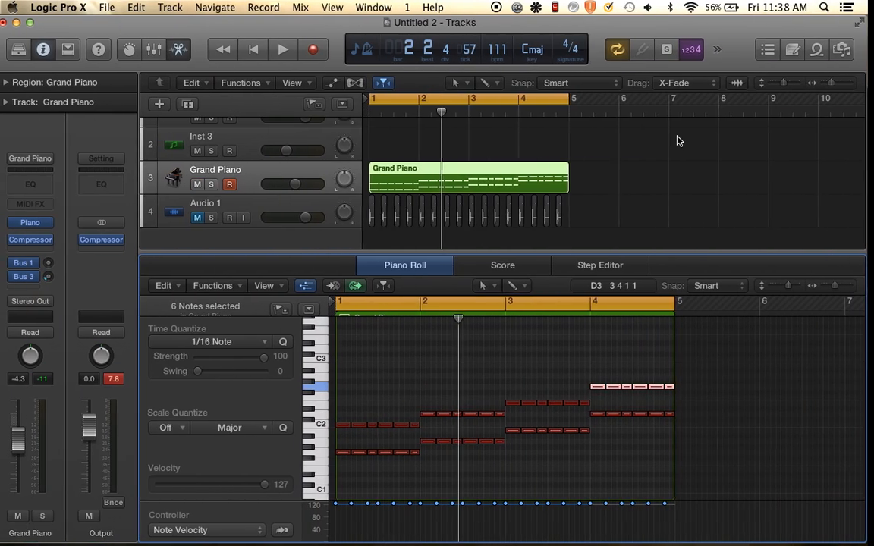
{"action": "scroll", "coordinate": [677, 139], "scroll_direction": "right", "scroll_amount": 10}
{"action": "scroll", "coordinate": [677, 139], "scroll_direction": "right", "scroll_amount": 15}
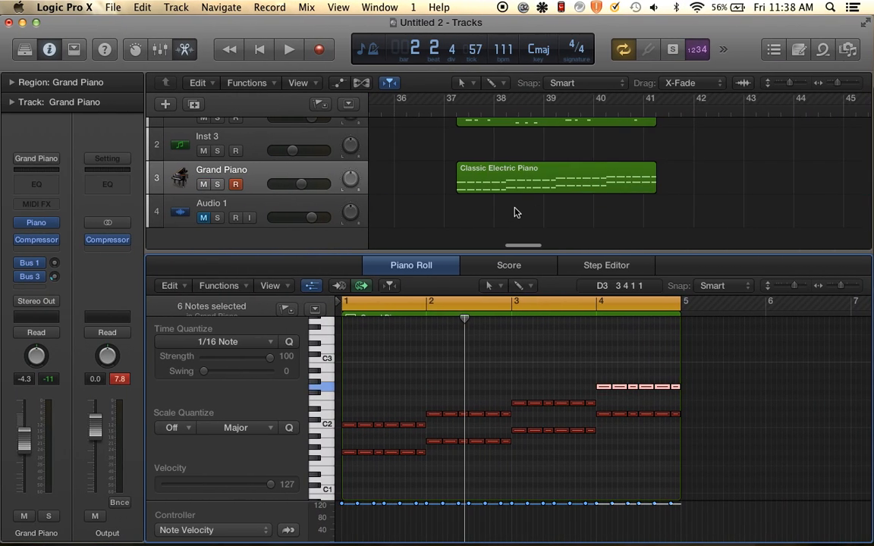
{"action": "left_click", "coordinate": [524, 186]}
{"action": "scroll", "coordinate": [439, 170], "scroll_direction": "left", "scroll_amount": 20}
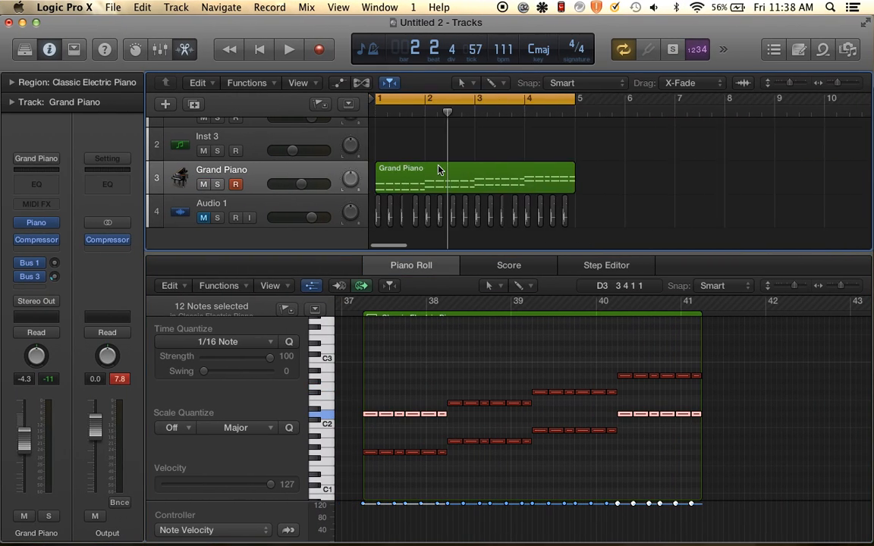
{"action": "left_click", "coordinate": [440, 170]}
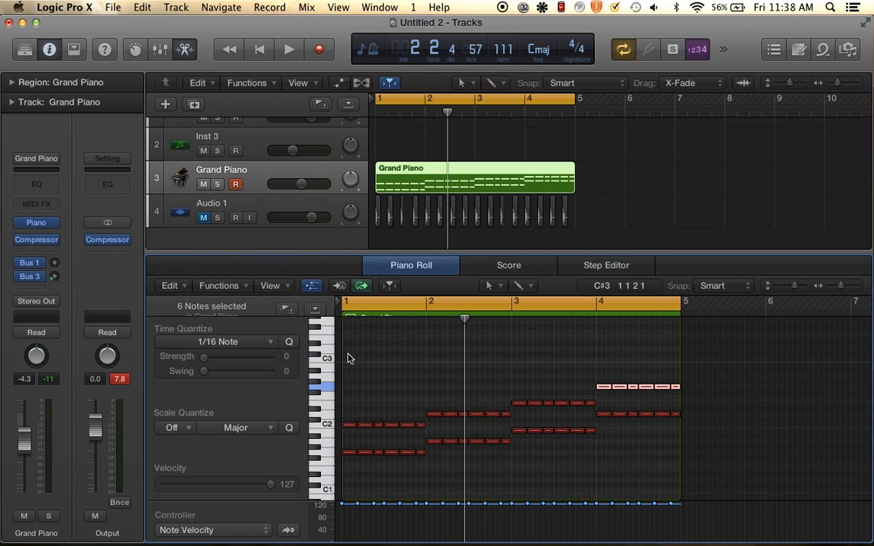
Raise the upper voice by two semitones in bars 1 and 2, to D2 and E2.
{"action": "left_click_drag", "start_coordinate": [347, 355], "coordinate": [511, 424]}
{"action": "left_click", "coordinate": [353, 423]}
{"action": "left_click_drag", "start_coordinate": [351, 427], "coordinate": [351, 415]}
Raise the upper voice by two semitones in bars 3 and 4, to F♯2 and A2, and play the region.
{"action": "left_click", "coordinate": [537, 386]}
{"action": "left_click_drag", "start_coordinate": [519, 394], "coordinate": [591, 409]}
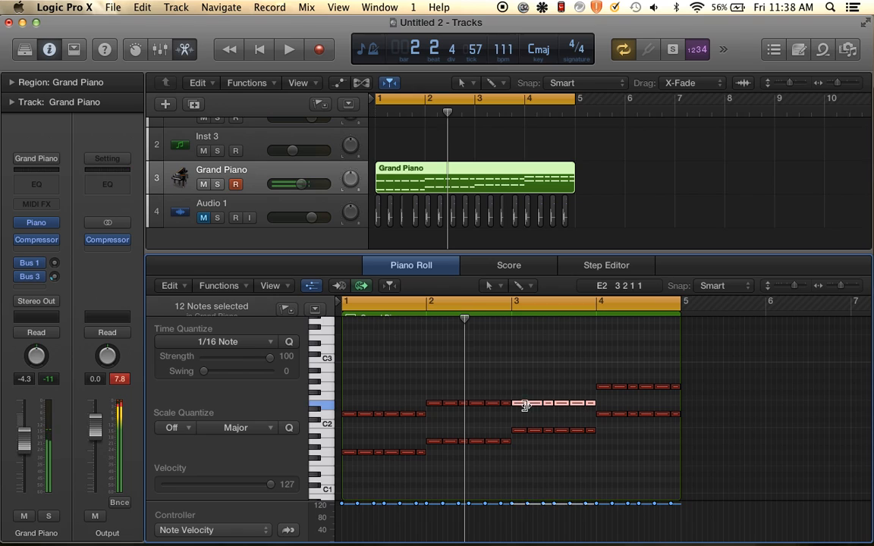
{"action": "left_click_drag", "start_coordinate": [517, 407], "coordinate": [517, 397]}
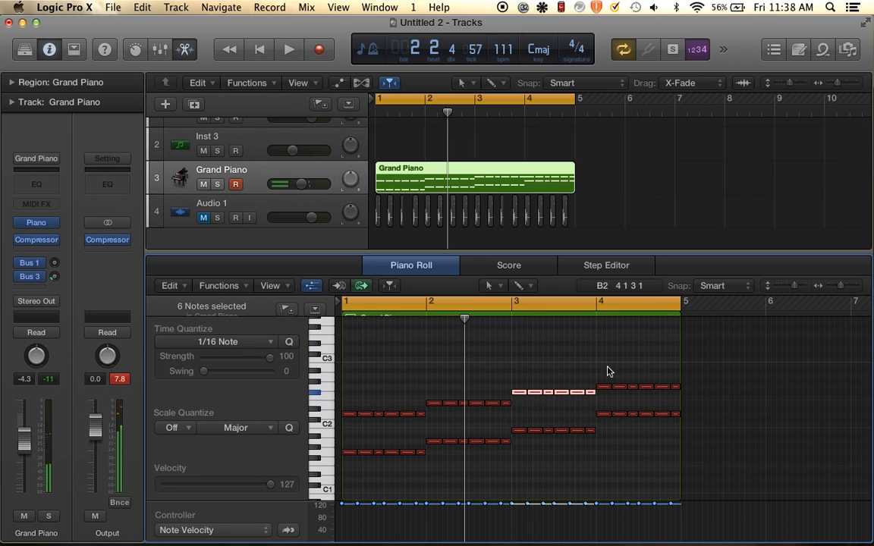
{"action": "left_click_drag", "start_coordinate": [601, 372], "coordinate": [671, 392]}
{"action": "left_click", "coordinate": [647, 389]}
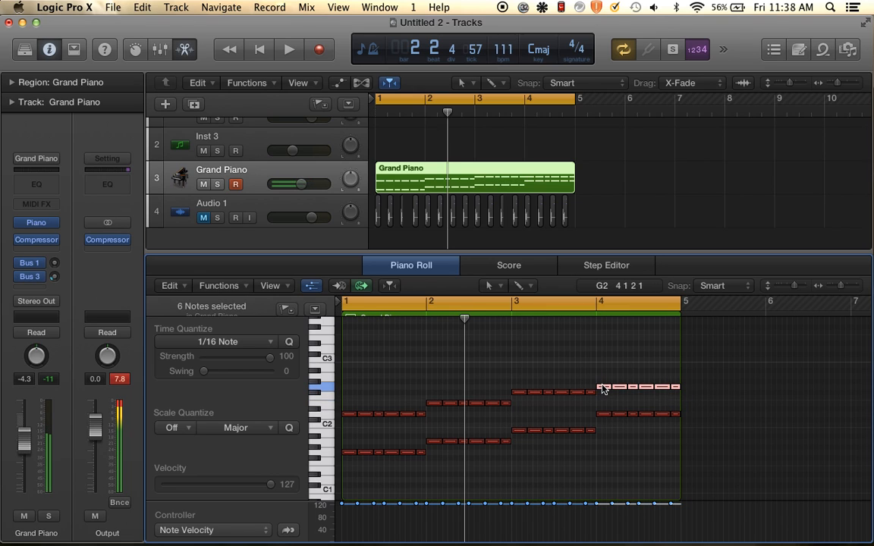
{"action": "left_click_drag", "start_coordinate": [599, 388], "coordinate": [605, 378]}
{"action": "key", "text": "space"}
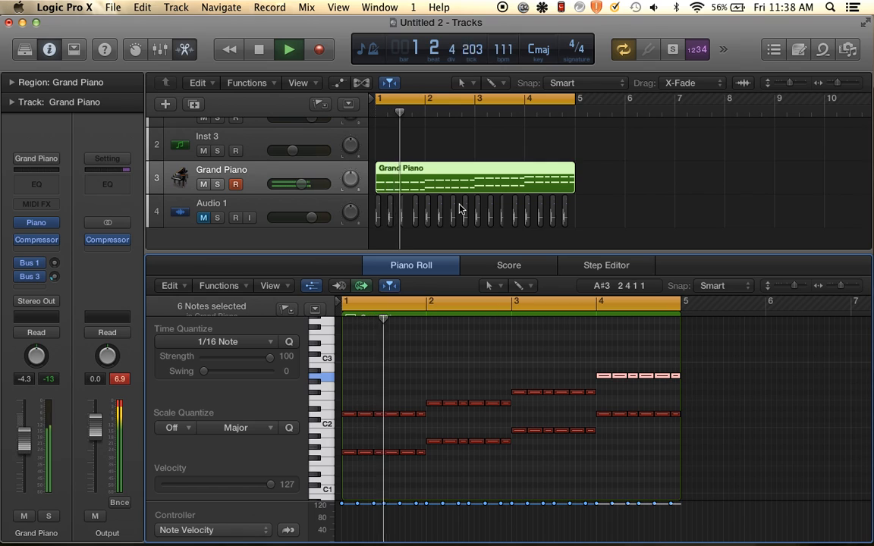
Remove the Compressor from the Grand Piano channel and unmute the Audio 1 track.
{"action": "left_click", "coordinate": [47, 239]}
{"action": "left_click", "coordinate": [48, 255]}
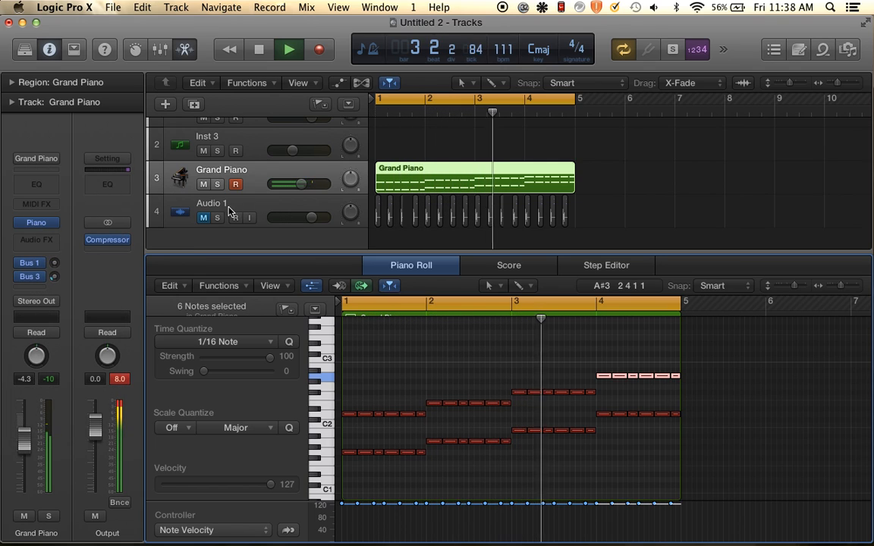
{"action": "left_click", "coordinate": [204, 218]}
Insert a new Compressor on the Grand Piano channel with Bus 5 as its side chain.
{"action": "left_click", "coordinate": [42, 240]}
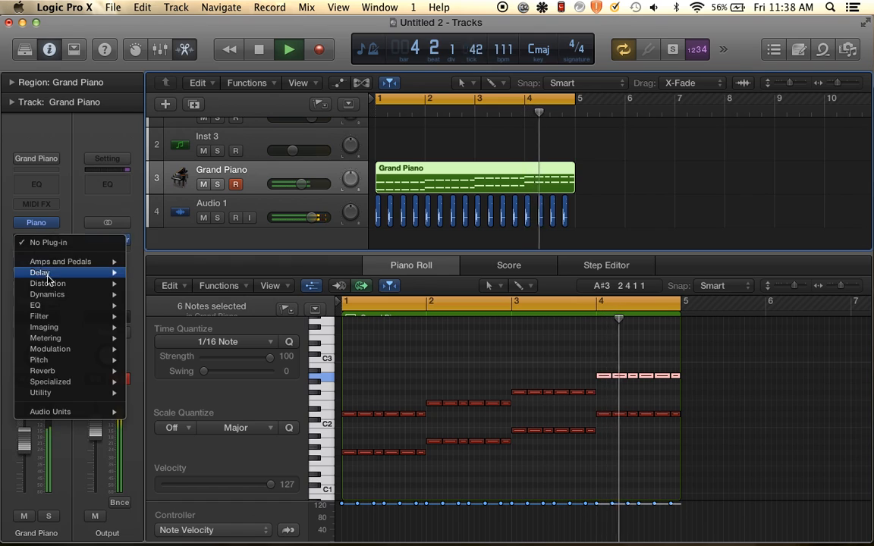
{"action": "mouse_move", "coordinate": [68, 294]}
{"action": "mouse_move", "coordinate": [174, 306]}
{"action": "left_click", "coordinate": [262, 305]}
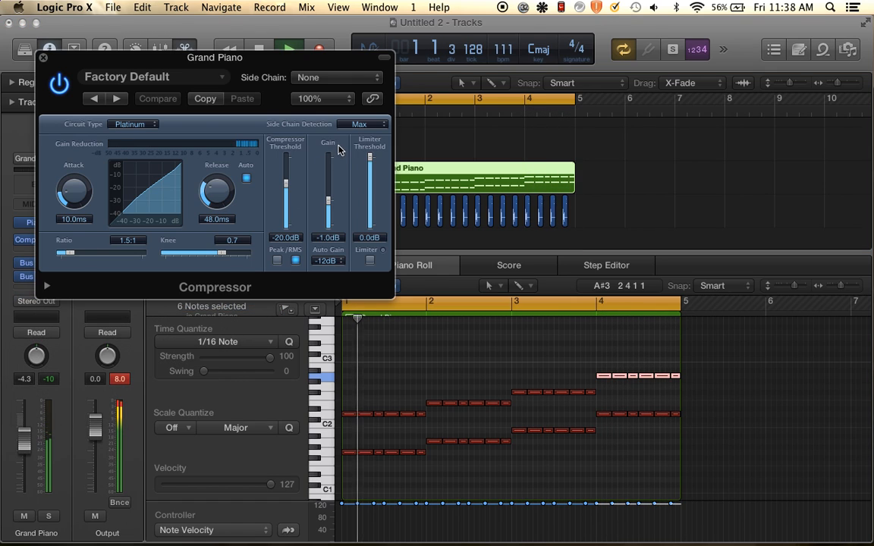
{"action": "left_click", "coordinate": [335, 77]}
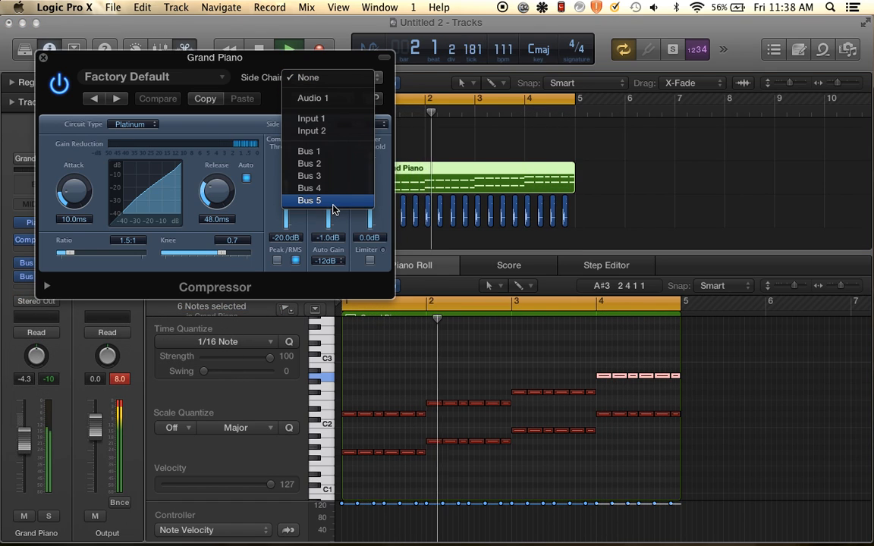
{"action": "left_click", "coordinate": [333, 203]}
Set the Compressor's ratio to 30.0:1 and gain to -3.0 dB, stop playback and close the plug-in.
{"action": "left_click_drag", "start_coordinate": [71, 254], "coordinate": [142, 253]}
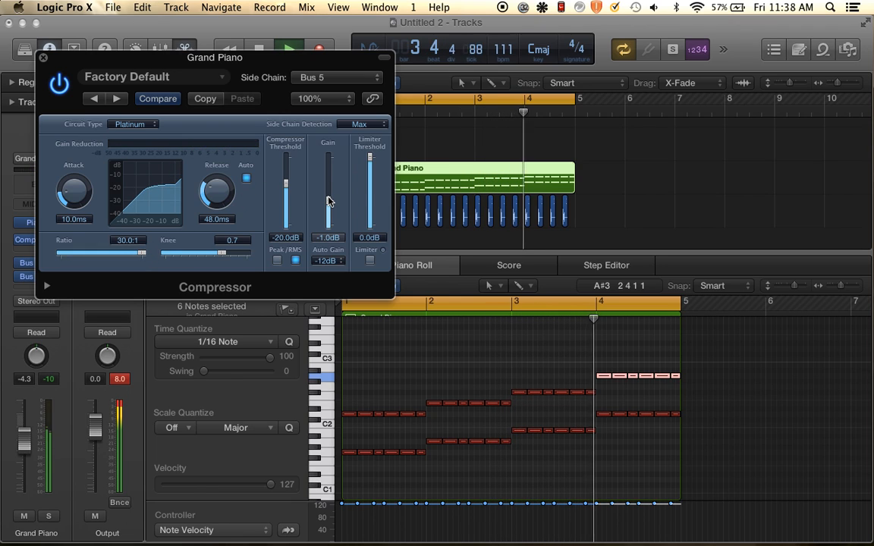
{"action": "left_click_drag", "start_coordinate": [328, 201], "coordinate": [329, 203]}
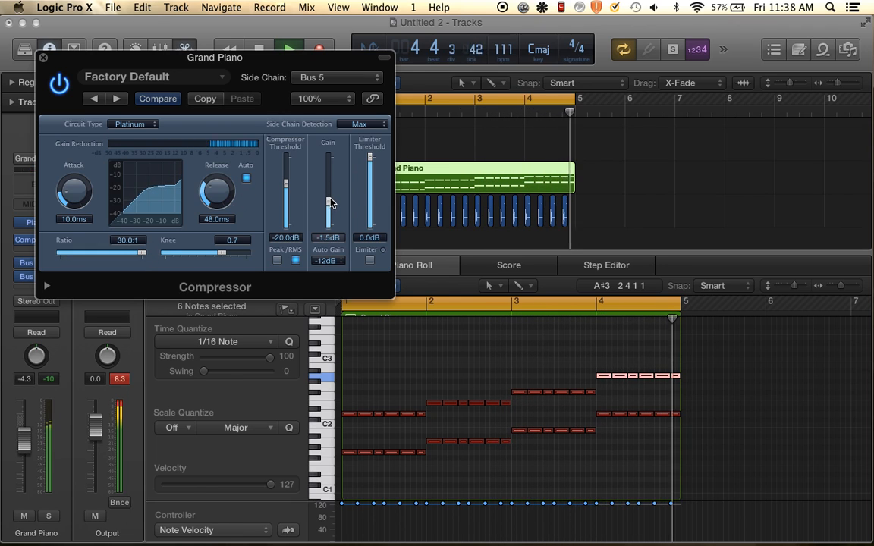
{"action": "key", "text": "space"}
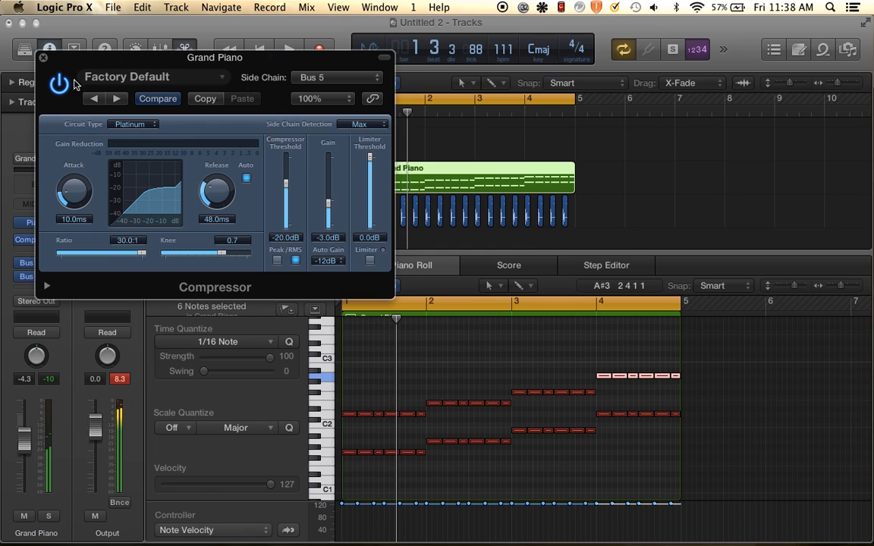
{"action": "left_click", "coordinate": [43, 58]}
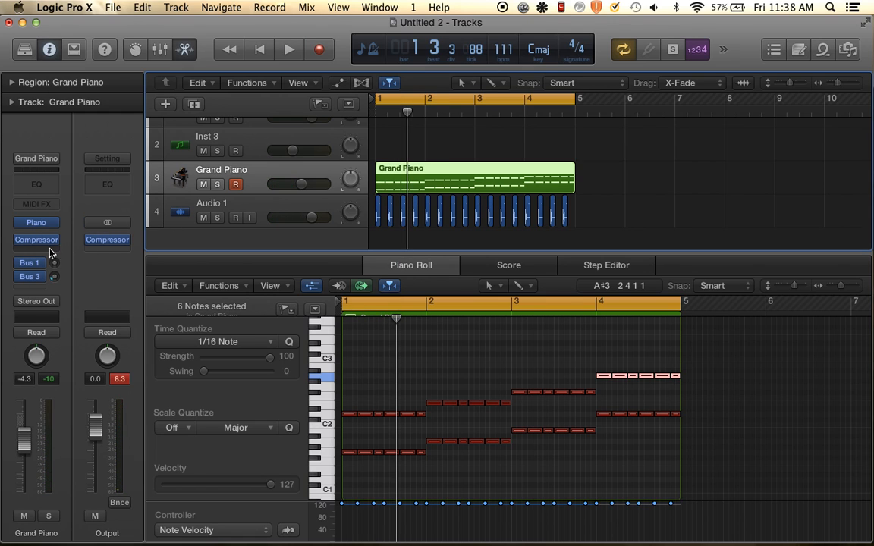
Insert a stereo Space Designer reverb after the Compressor on the Grand Piano channel.
{"action": "left_click", "coordinate": [49, 251]}
{"action": "mouse_move", "coordinate": [75, 384]}
{"action": "mouse_move", "coordinate": [214, 417]}
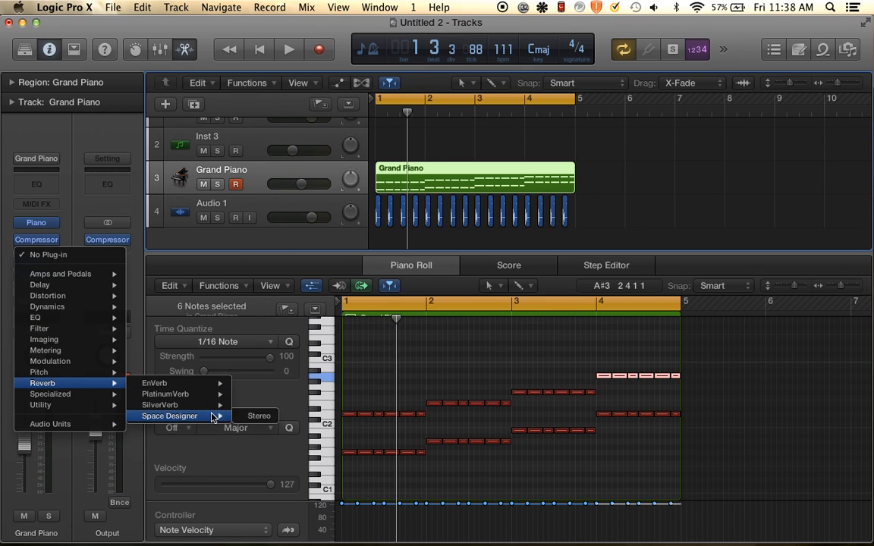
{"action": "left_click", "coordinate": [259, 416]}
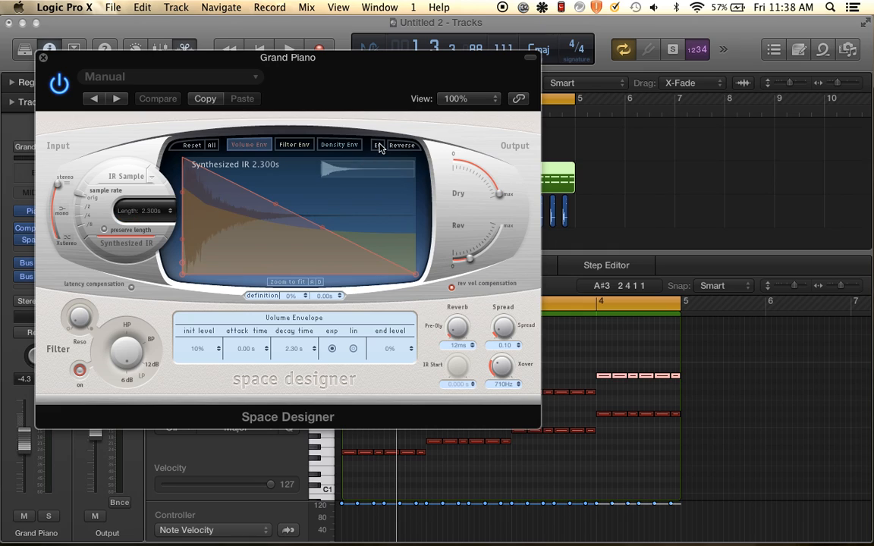
In Space Designer, cut the 210 Hz low shelf by 24 dB, set the length to 3.4 s and raise the reverb output slightly.
{"action": "left_click_drag", "start_coordinate": [218, 229], "coordinate": [225, 279]}
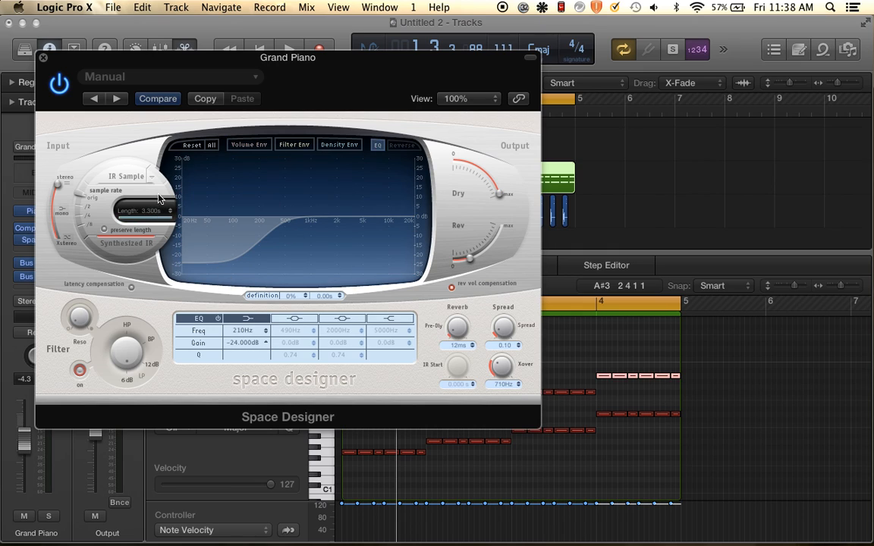
{"action": "left_click_drag", "start_coordinate": [472, 259], "coordinate": [479, 261]}
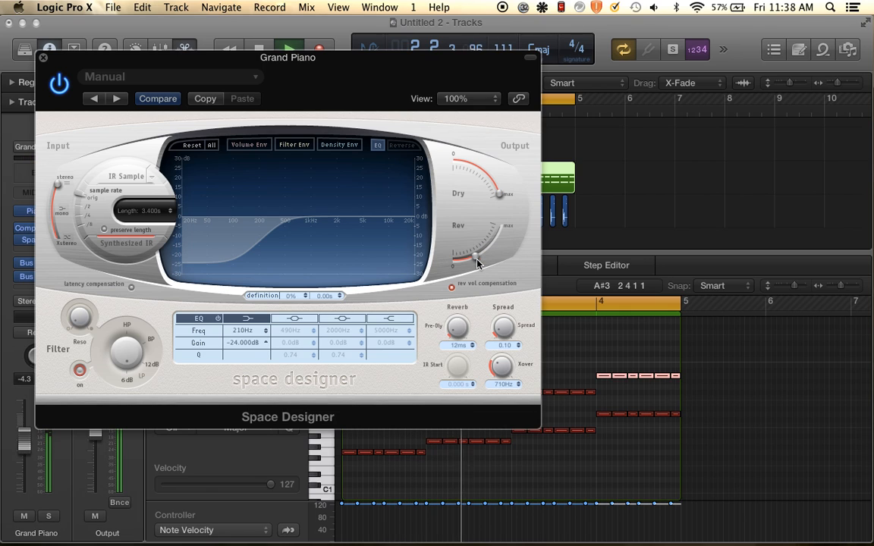
{"action": "left_click", "coordinate": [43, 58]}
{"action": "key", "text": "space"}
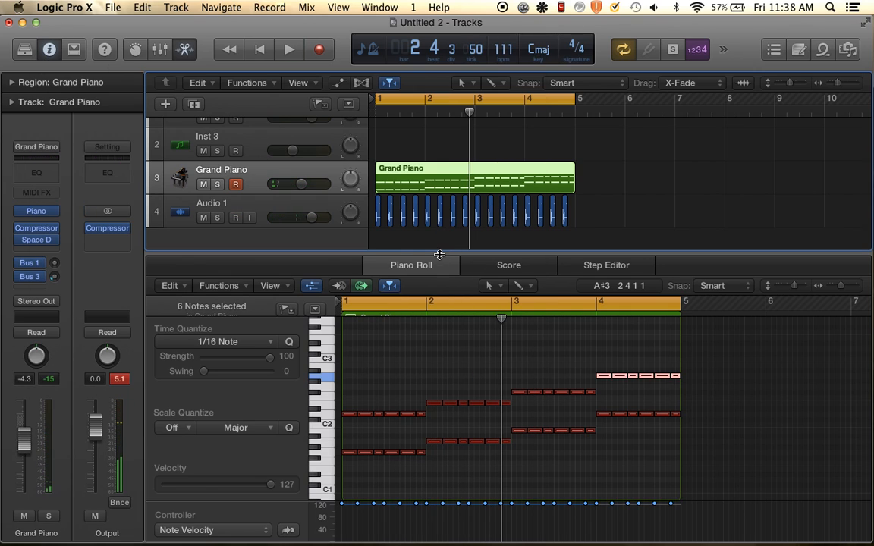
Enlarge the Tracks area and create a four-bar region on the Inst 3 track starting at bar 1.
{"action": "left_click_drag", "start_coordinate": [440, 254], "coordinate": [441, 369]}
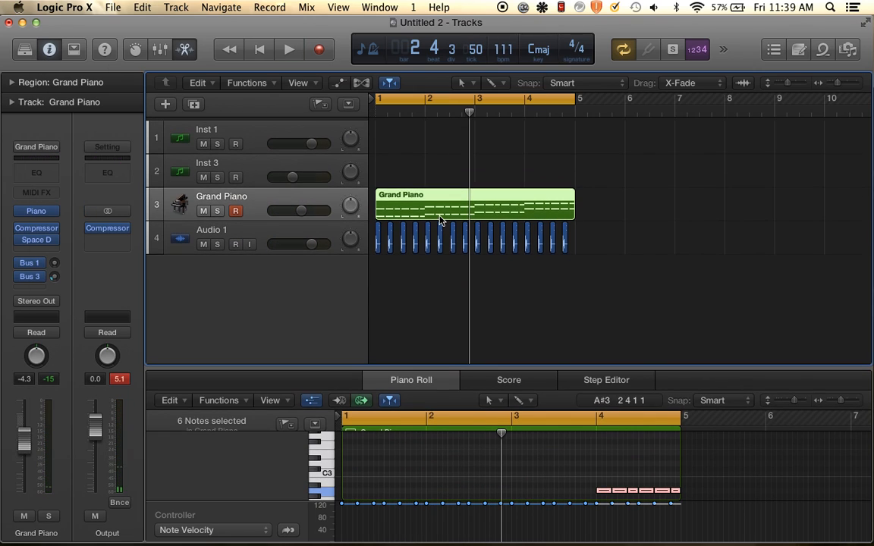
{"action": "double_click", "coordinate": [391, 160]}
{"action": "left_click_drag", "start_coordinate": [420, 173], "coordinate": [575, 172]}
{"action": "left_click", "coordinate": [265, 163]}
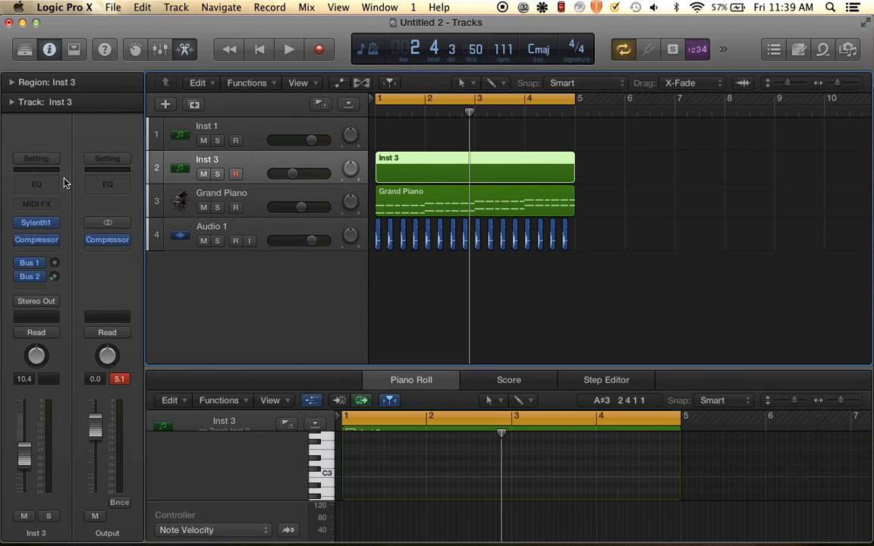
Remove the existing Sylenth1 instrument and Compressor from the Inst 3 channel.
{"action": "left_click", "coordinate": [57, 225]}
{"action": "left_click", "coordinate": [49, 244]}
{"action": "left_click", "coordinate": [57, 241]}
{"action": "left_click", "coordinate": [58, 261]}
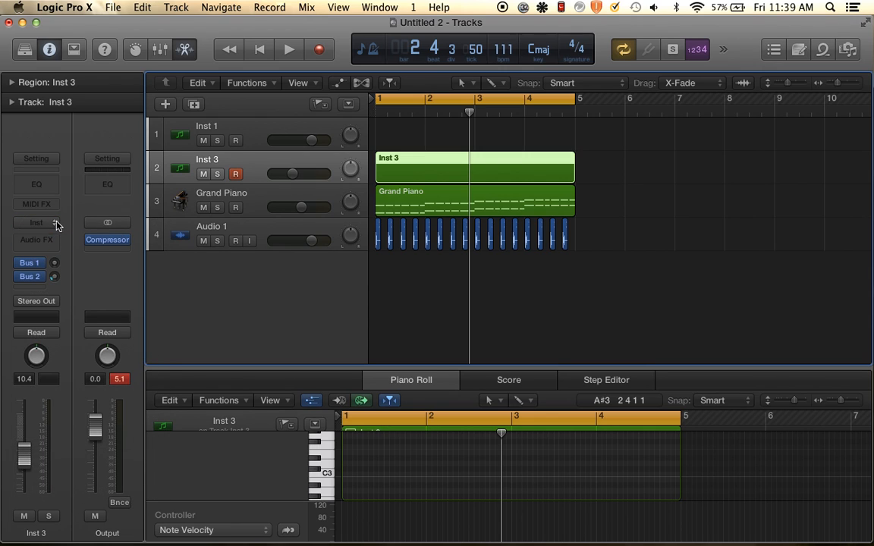
Load a fresh LennarDigital Sylenth1 as the instrument on the Inst 3 channel.
{"action": "left_click", "coordinate": [56, 225]}
{"action": "mouse_move", "coordinate": [91, 461]}
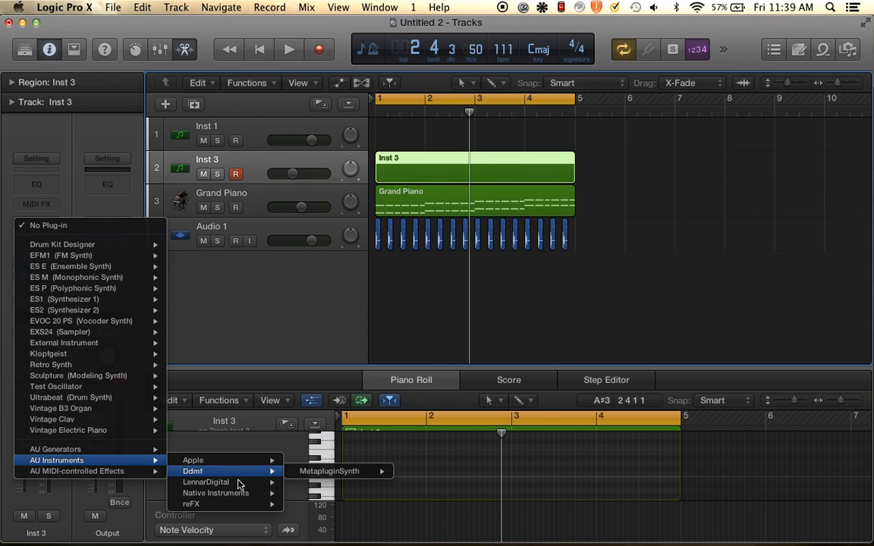
{"action": "mouse_move", "coordinate": [239, 482]}
{"action": "mouse_move", "coordinate": [327, 482]}
{"action": "left_click", "coordinate": [391, 484]}
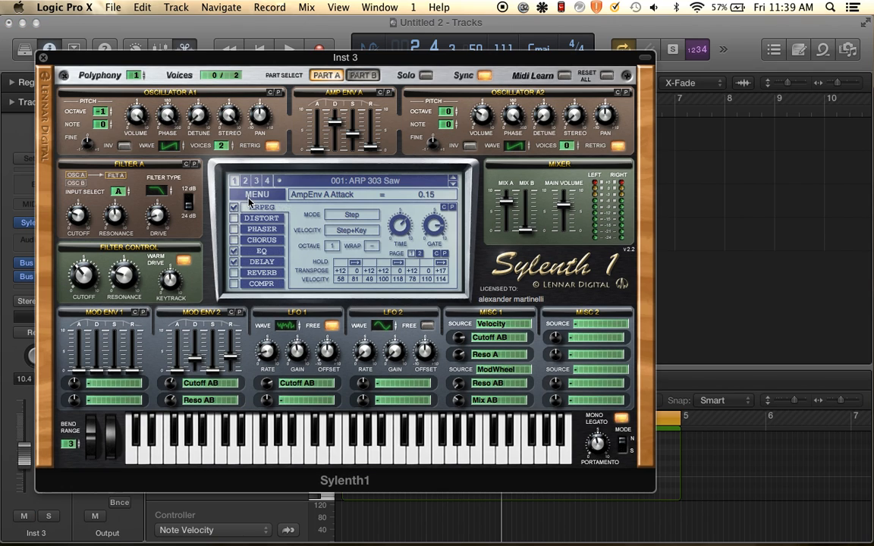
Initialize the Sylenth1 preset, turn off retrigger for oscillator A1 and close the plug-in.
{"action": "left_click", "coordinate": [251, 198]}
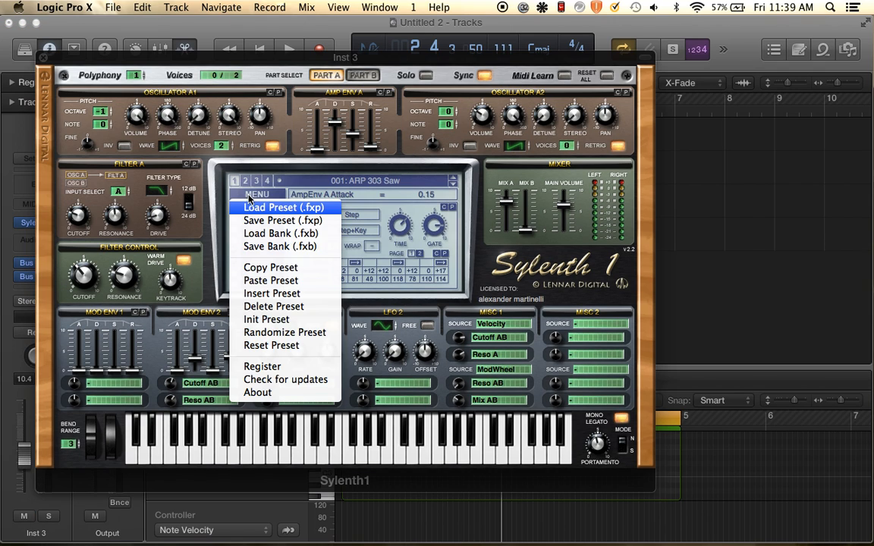
{"action": "left_click", "coordinate": [268, 321]}
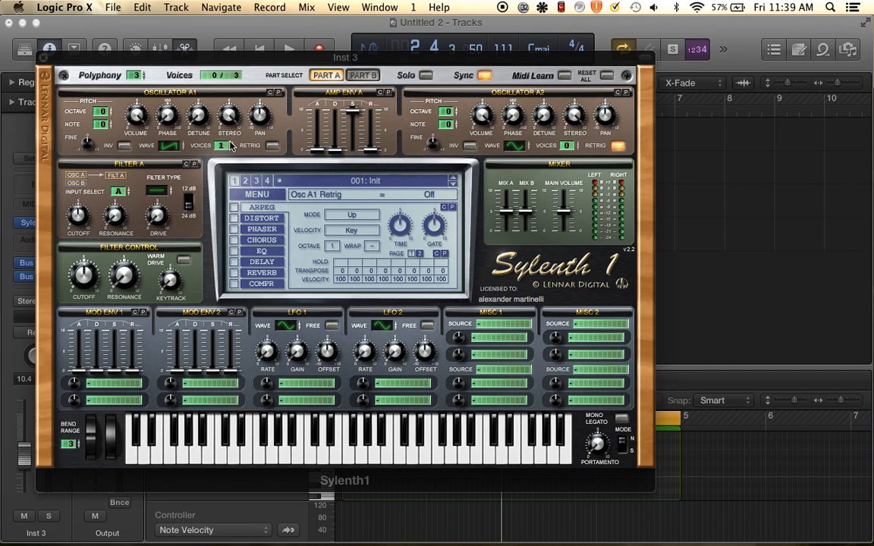
{"action": "left_click", "coordinate": [42, 56]}
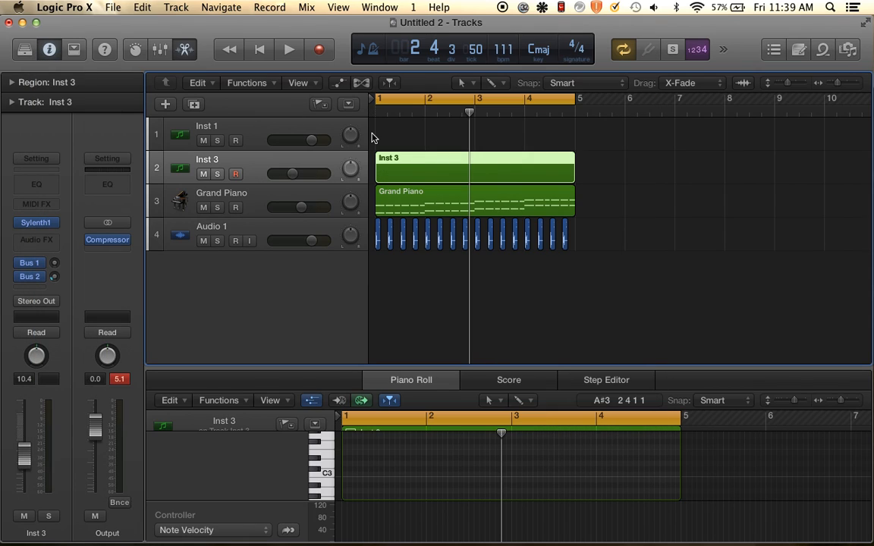
Enlarge the Piano Roll and draw a D3 note at the start of bar 1 in the Inst 3 region, shortened to an eighth note.
{"action": "left_click_drag", "start_coordinate": [389, 367], "coordinate": [421, 180]}
{"action": "scroll", "coordinate": [386, 367], "scroll_direction": "up", "scroll_amount": 5}
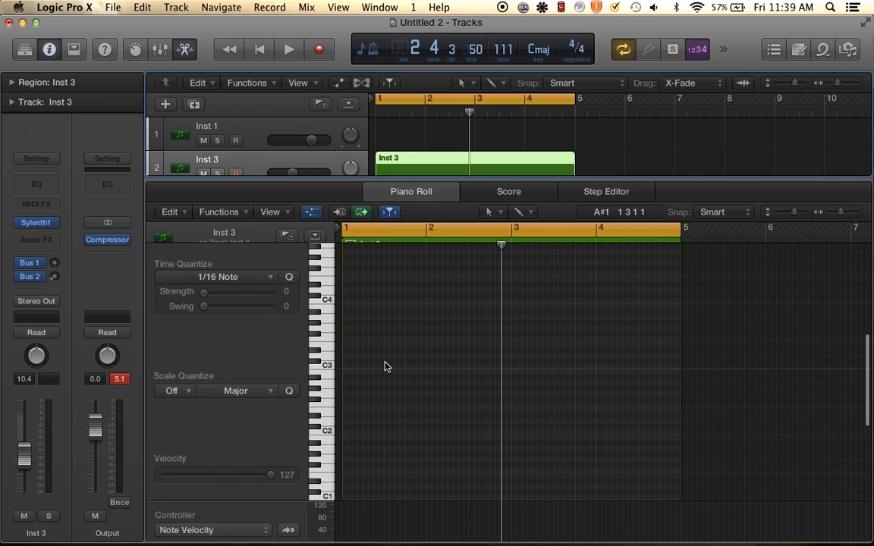
{"action": "left_click", "coordinate": [324, 364]}
{"action": "key", "text": "super+Right"}
{"action": "key", "text": "super+Right"}
{"action": "key", "text": "super+Right"}
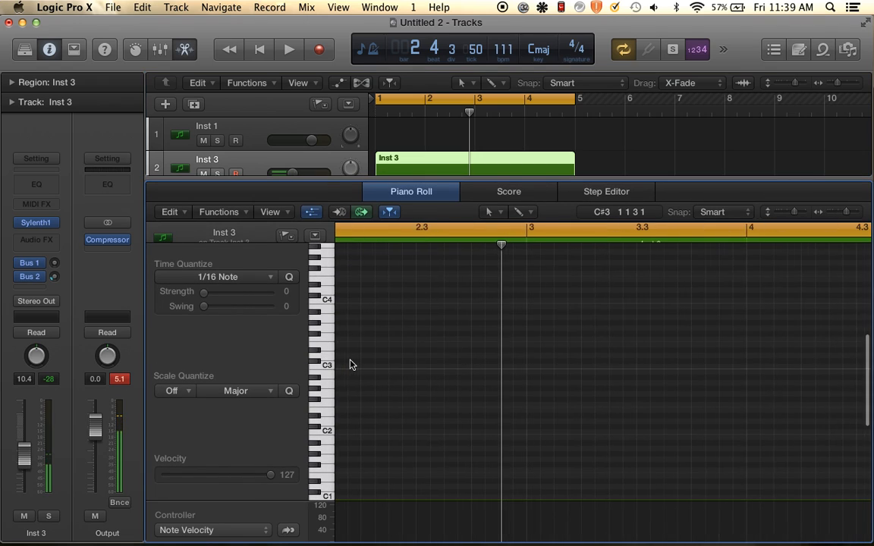
{"action": "scroll", "coordinate": [350, 359], "scroll_direction": "left", "scroll_amount": 7}
{"action": "left_click", "coordinate": [366, 356], "text": "super"}
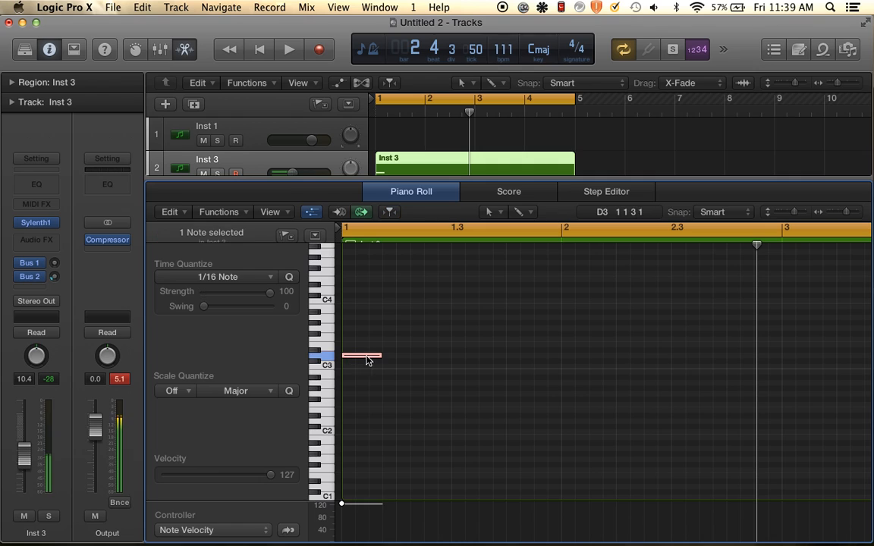
{"action": "left_click_drag", "start_coordinate": [378, 356], "coordinate": [368, 356]}
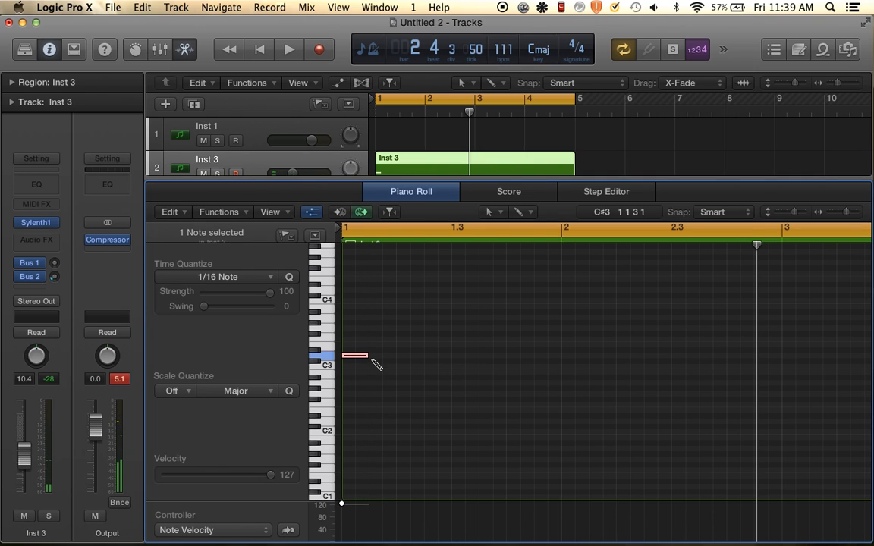
Add two eighth-note B2 notes at positions 1 1 4 and 1 2 3, briefly playing the region between them.
{"action": "left_click", "coordinate": [384, 371], "text": "super"}
{"action": "key", "text": "space"}
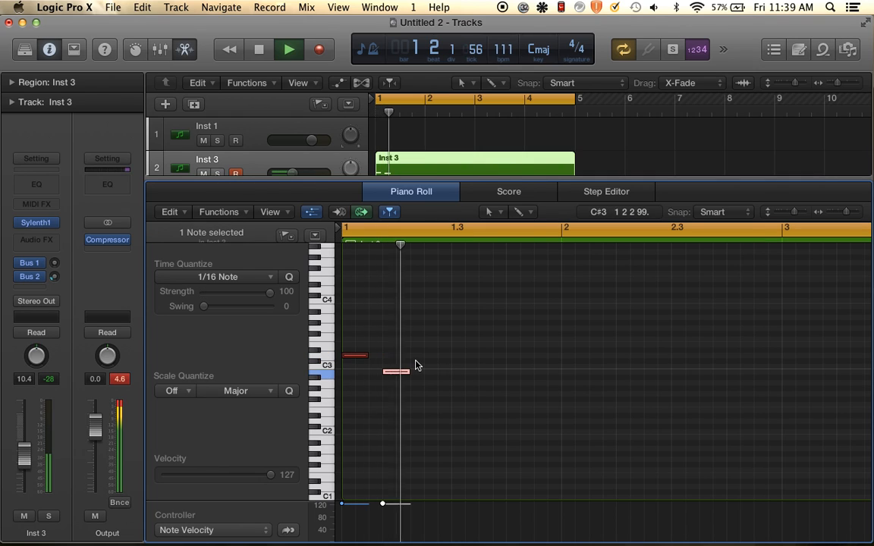
{"action": "key", "text": "space"}
{"action": "left_click", "coordinate": [426, 371], "text": "super"}
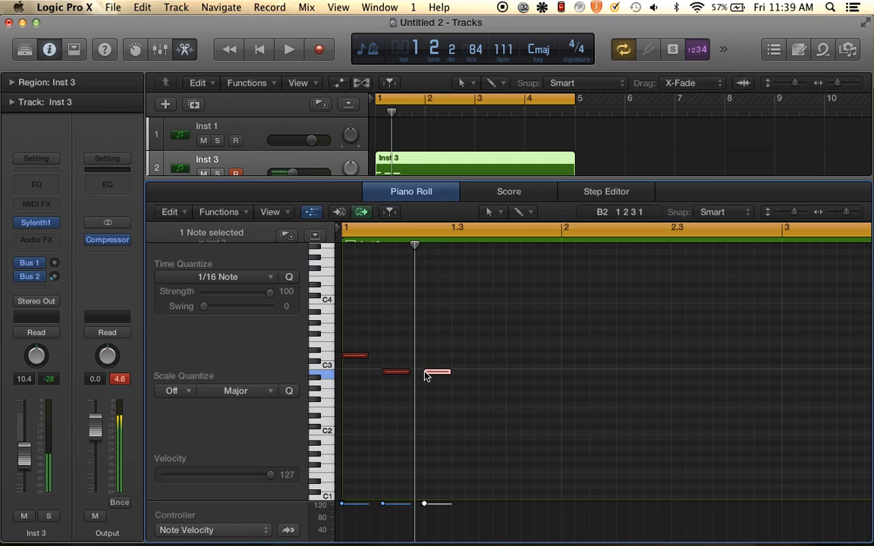
Add eighth notes D3 at 1 3 1, B2 at 1 3 3, E3 at 1 4 1 and F#3 at 1 4 3, playing the phrase in between.
{"action": "key", "text": "space"}
{"action": "key", "text": "space"}
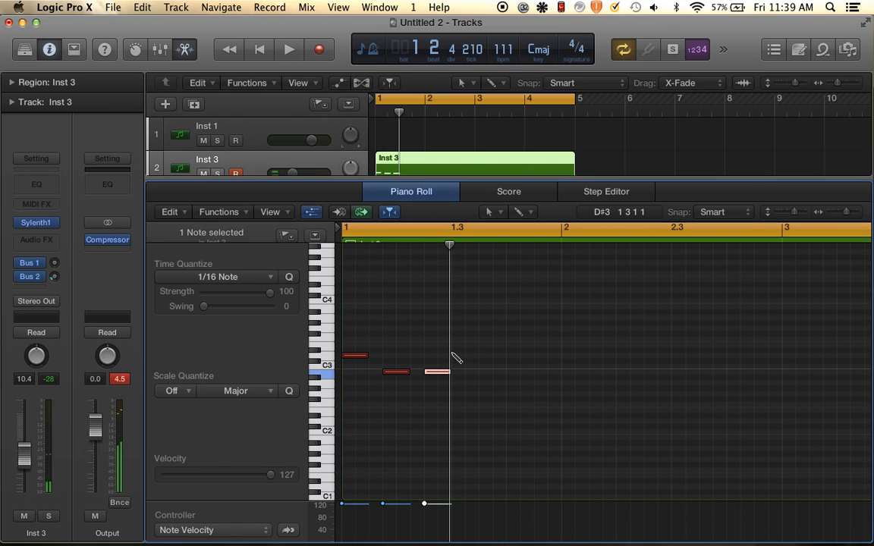
{"action": "left_click", "coordinate": [456, 355], "text": "super"}
{"action": "key", "text": "space"}
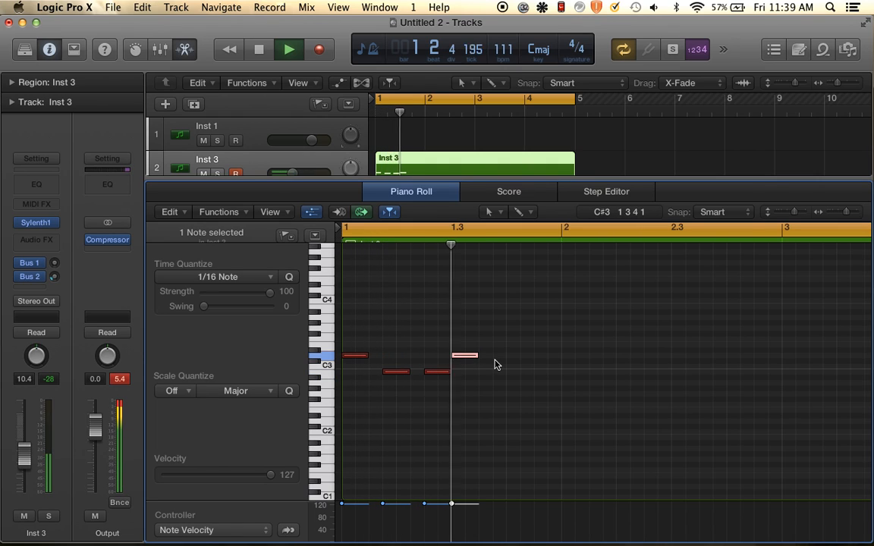
{"action": "key", "text": "space"}
{"action": "left_click", "coordinate": [481, 372], "text": "super"}
{"action": "left_click", "coordinate": [509, 345], "text": "super"}
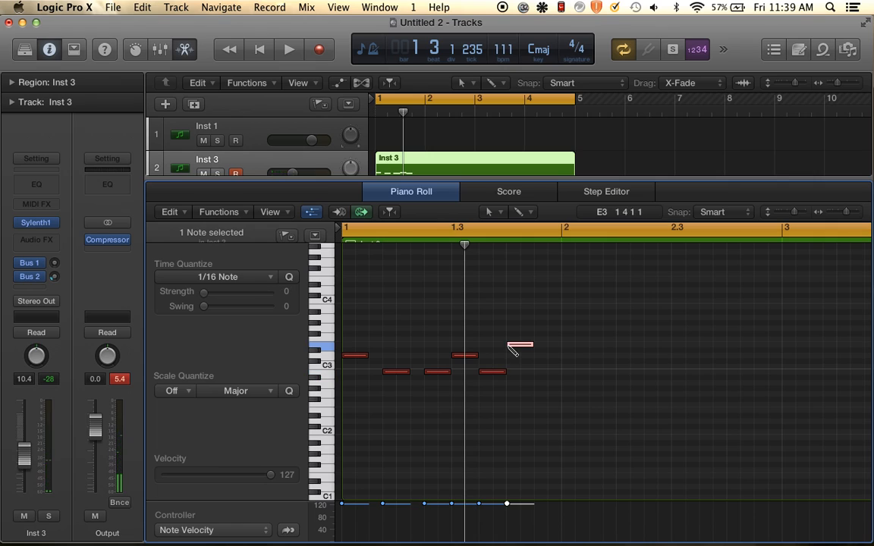
{"action": "left_click", "coordinate": [538, 335], "text": "super"}
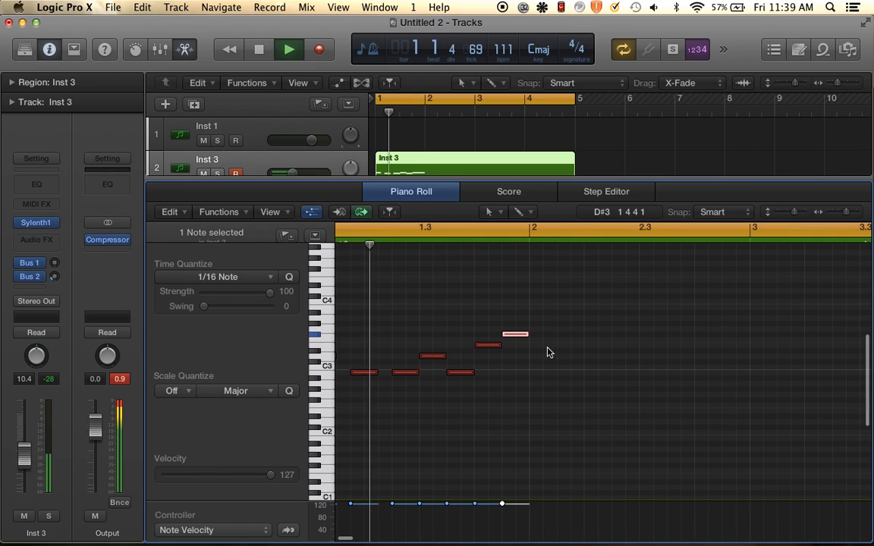
{"action": "key", "text": "space"}
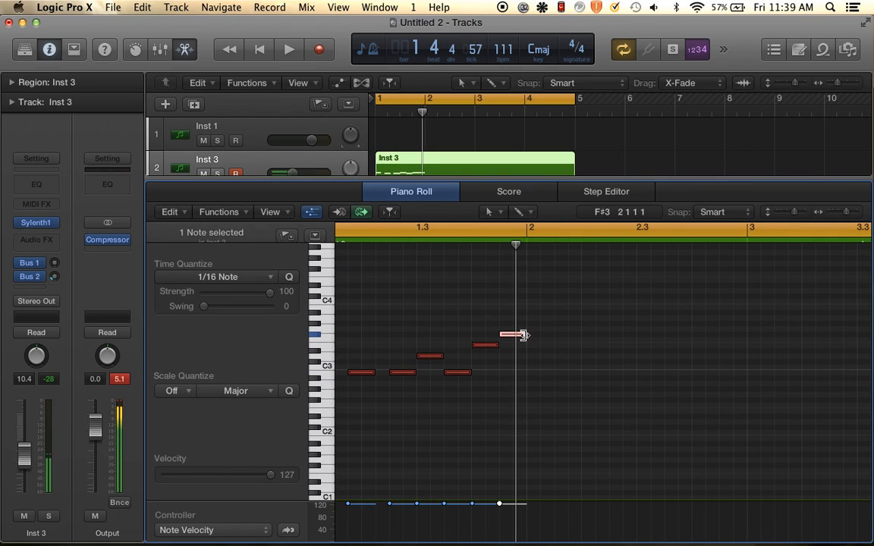
Shorten the E3 note at 1 4 1 to a sixteenth, move the F#3 note to 1 4 2 and play the phrase.
{"action": "left_click_drag", "start_coordinate": [516, 335], "coordinate": [480, 347]}
{"action": "key", "text": "space"}
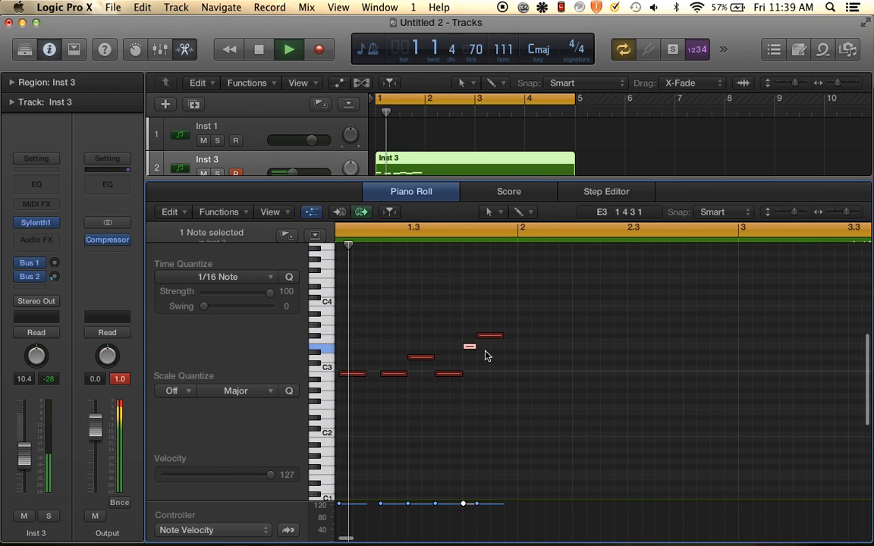
{"action": "key", "text": "space"}
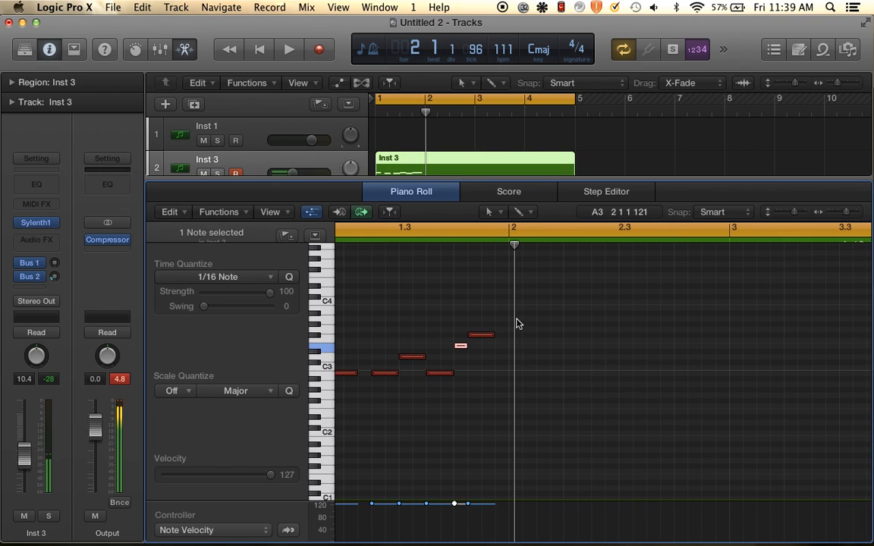
Add an eighth-note E3 at the start of bar 2 and set the cycle range from late in bar 1 to late in bar 3.
{"action": "left_click", "coordinate": [517, 348], "text": "super"}
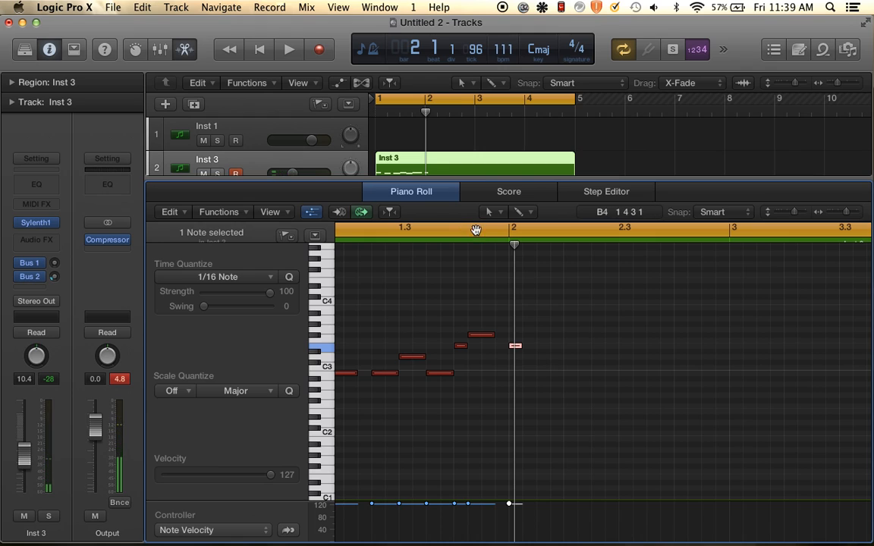
{"action": "left_click_drag", "start_coordinate": [476, 229], "coordinate": [871, 230]}
{"action": "key", "text": "space"}
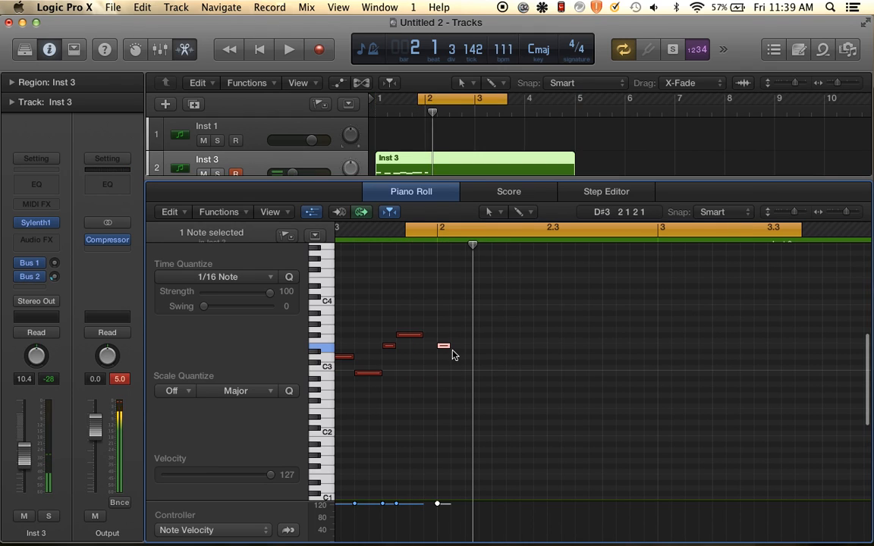
{"action": "left_click_drag", "start_coordinate": [447, 346], "coordinate": [463, 346]}
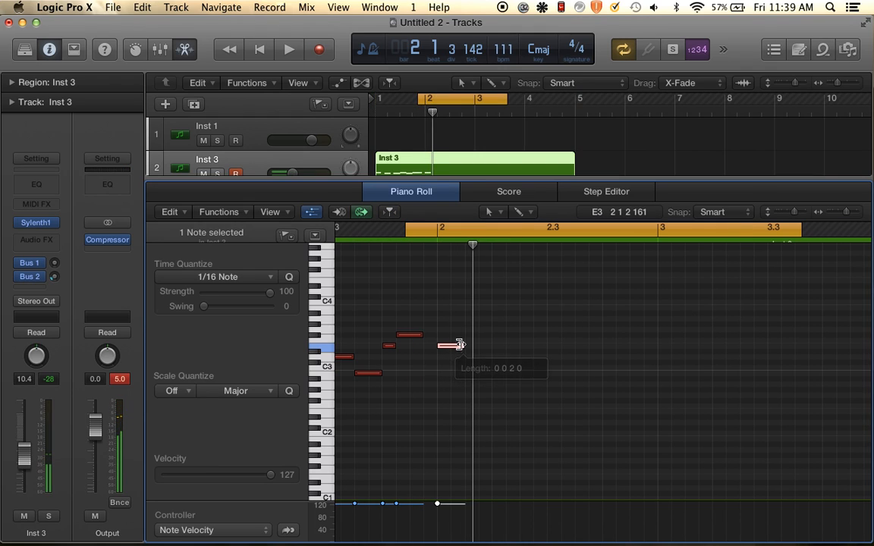
Add an eighth-note A2 in bar 2, move it to position 2 1 4 and play the passage.
{"action": "left_click", "coordinate": [471, 383], "text": "super"}
{"action": "key", "text": "space"}
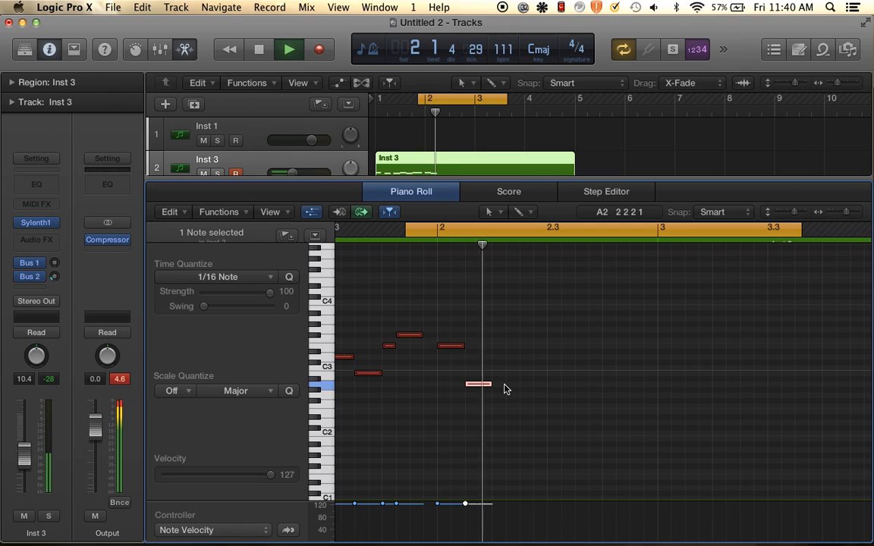
{"action": "key", "text": "space"}
{"action": "left_click_drag", "start_coordinate": [478, 384], "coordinate": [499, 384]}
{"action": "left_click", "coordinate": [516, 394]}
{"action": "key", "text": "space"}
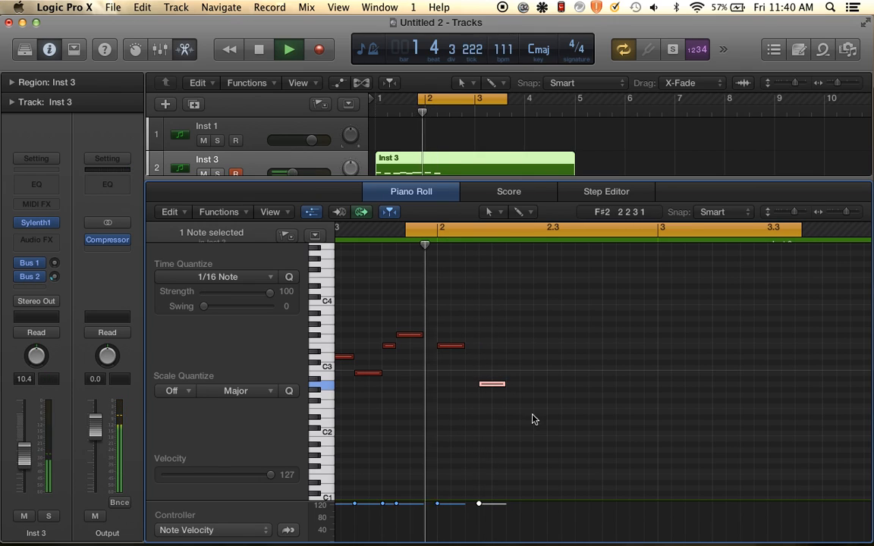
{"action": "key", "text": "space"}
Add an eighth-note A2 at position 2 2 3 and play back the melody from the cycle start.
{"action": "left_click", "coordinate": [522, 385], "text": "super"}
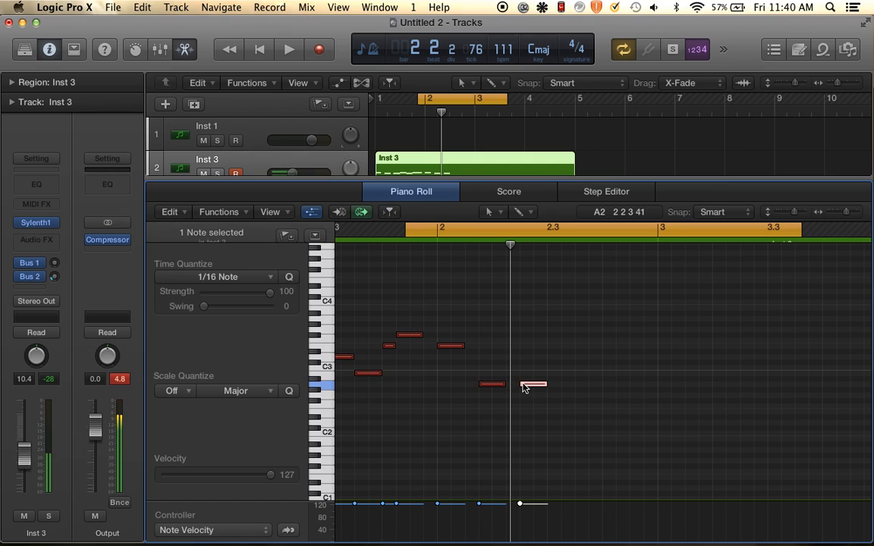
{"action": "key", "text": "space"}
{"action": "key", "text": "space"}
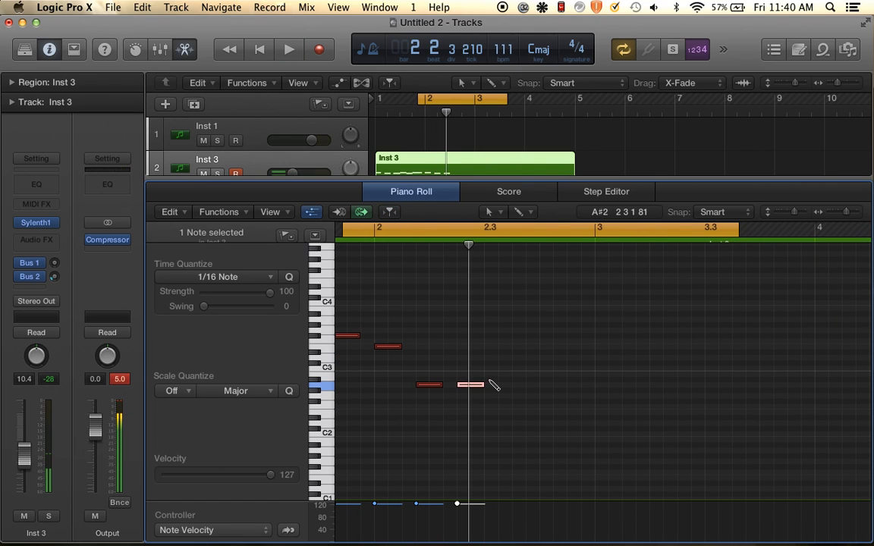
{"action": "scroll", "coordinate": [494, 361], "scroll_direction": "down", "scroll_amount": 3}
{"action": "scroll", "coordinate": [494, 361], "scroll_direction": "left", "scroll_amount": 4}
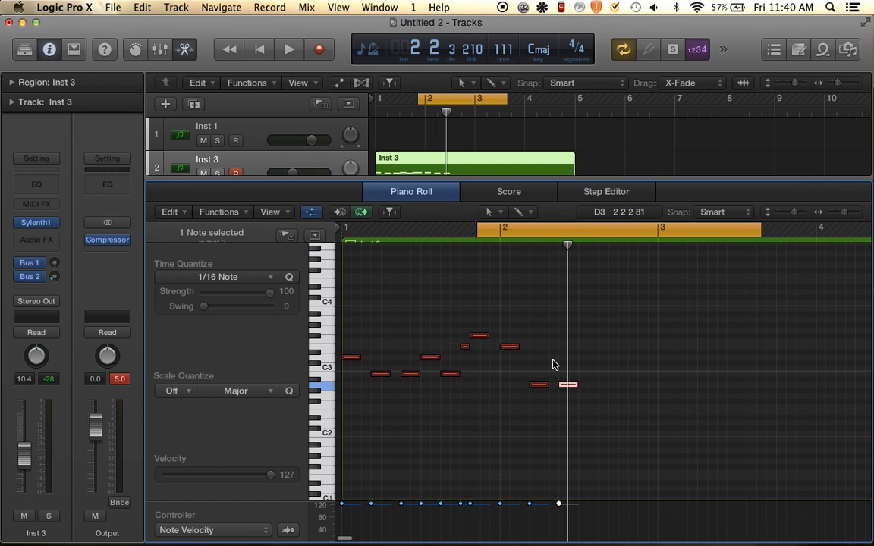
{"action": "scroll", "coordinate": [552, 362], "scroll_direction": "up", "scroll_amount": 3}
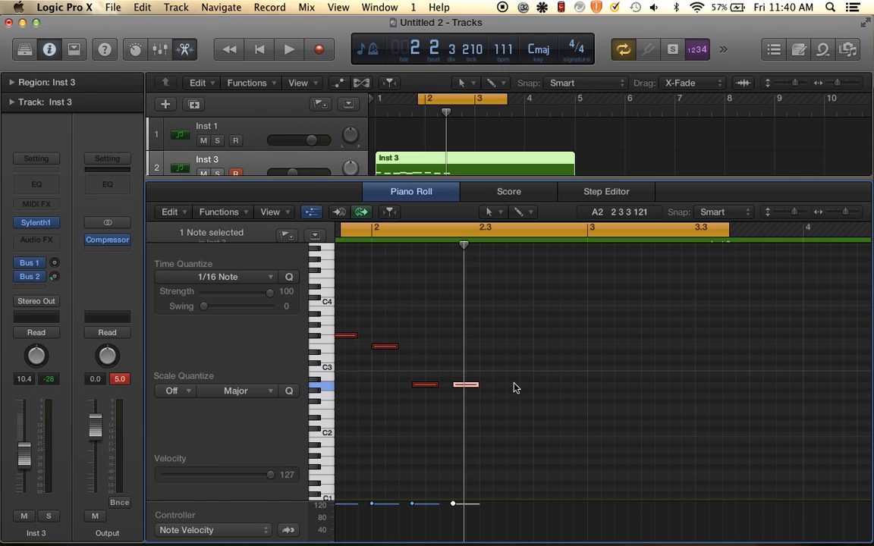
{"action": "key", "text": "space"}
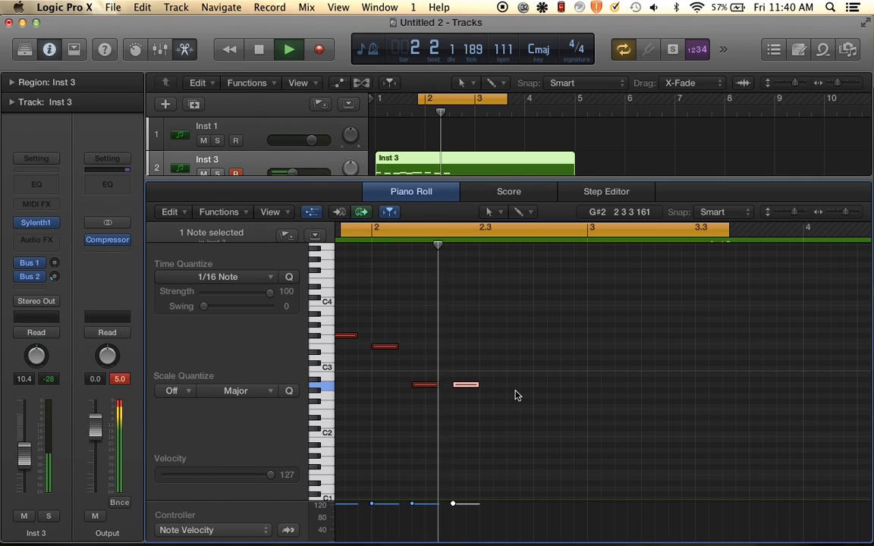
{"action": "key", "text": "space"}
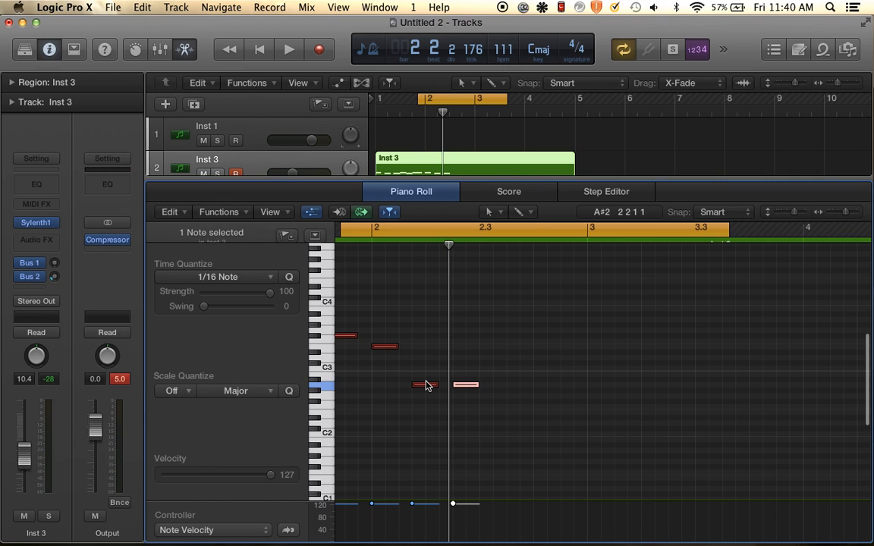
{"action": "scroll", "coordinate": [426, 385], "scroll_direction": "down", "scroll_amount": 3}
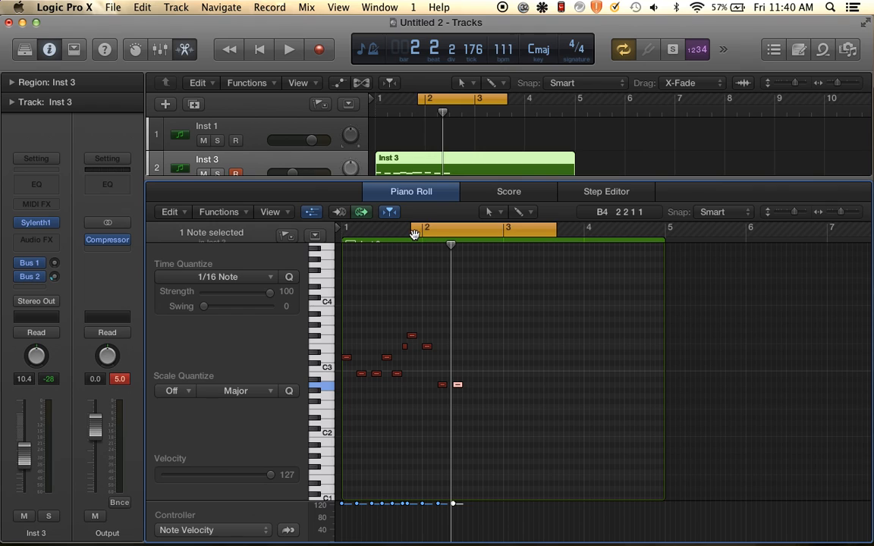
Switch to the browser and listen to Kygo's Firestone on SoundCloud from just before 0:54, pausing it after the passage.
{"action": "key", "text": "ctrl+Right"}
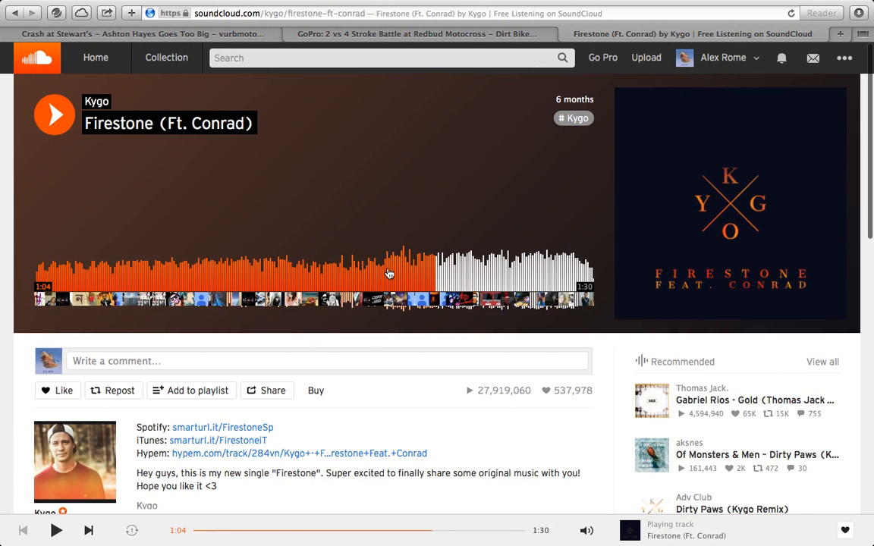
{"action": "left_click", "coordinate": [366, 264]}
{"action": "left_click", "coordinate": [367, 264]}
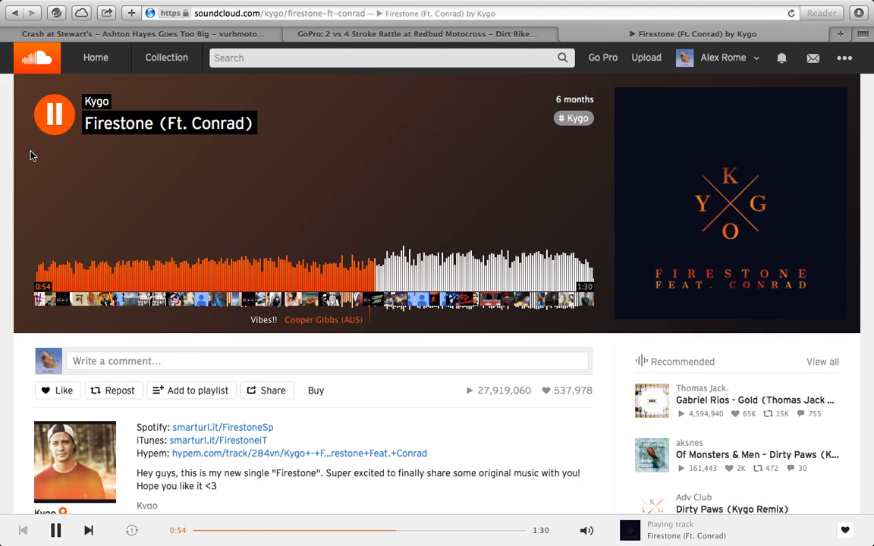
{"action": "left_click", "coordinate": [51, 118]}
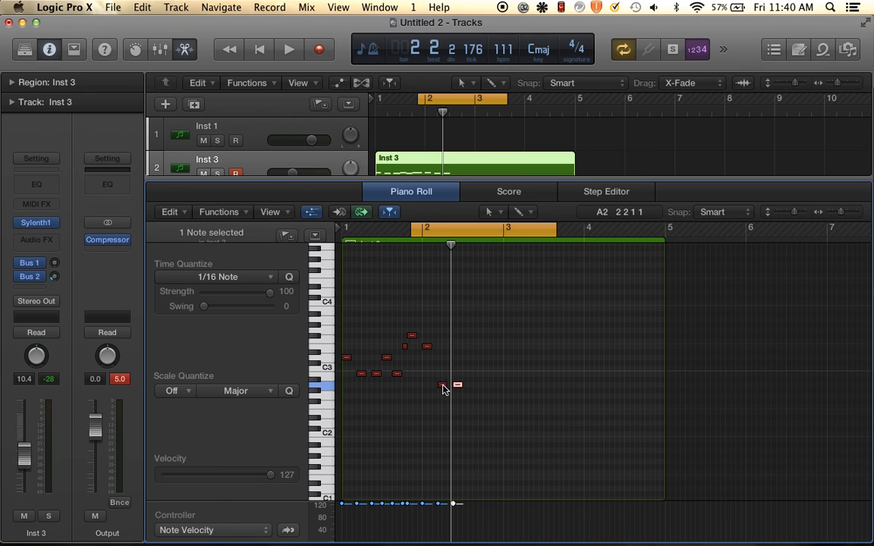
In Logic Pro X, raise the A2 note at 2 1 4 to E3 and play the phrase.
{"action": "left_click_drag", "start_coordinate": [444, 388], "coordinate": [444, 347]}
{"action": "key", "text": "space"}
{"action": "scroll", "coordinate": [511, 366], "scroll_direction": "up", "scroll_amount": 2}
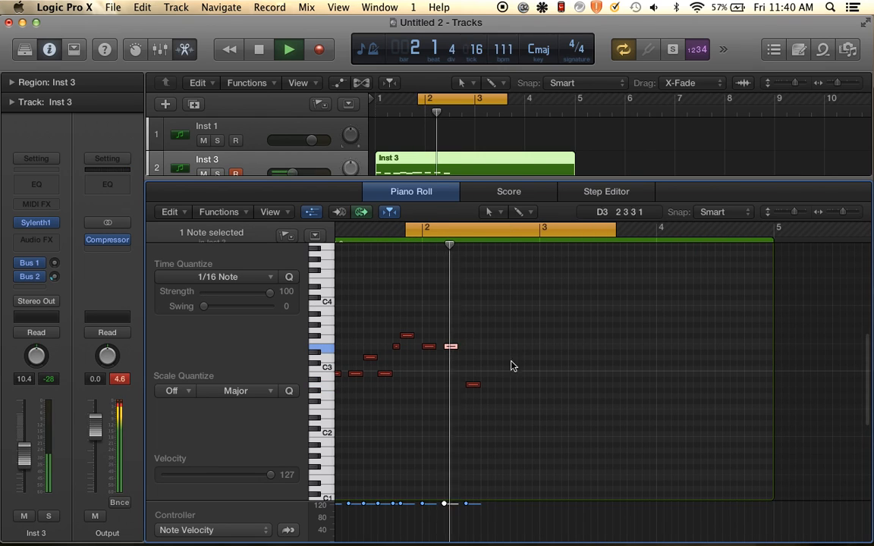
{"action": "key", "text": "space"}
{"action": "scroll", "coordinate": [507, 377], "scroll_direction": "up", "scroll_amount": 2}
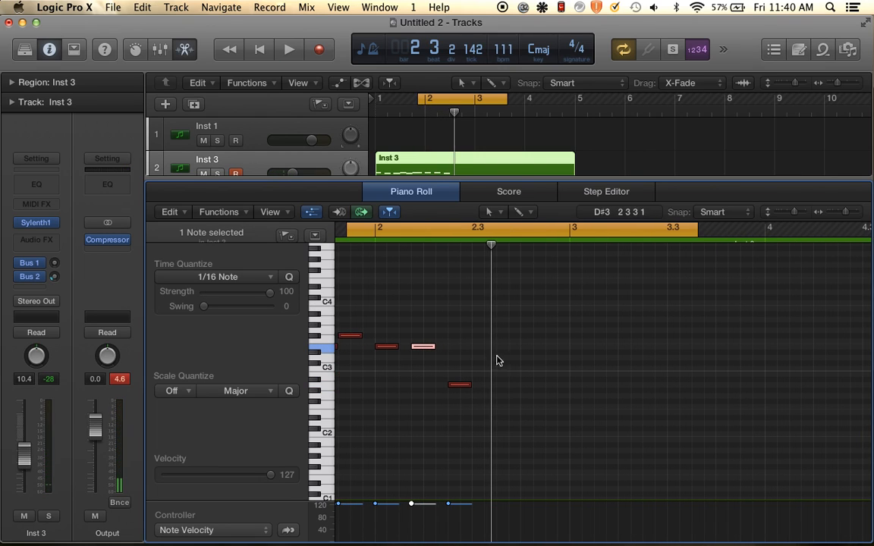
Add another A2 note in beat 3 of bar 2, placed at 2 3 2 with sixteenth-note length, playing the phrase to check it.
{"action": "left_click", "coordinate": [499, 385], "text": "super"}
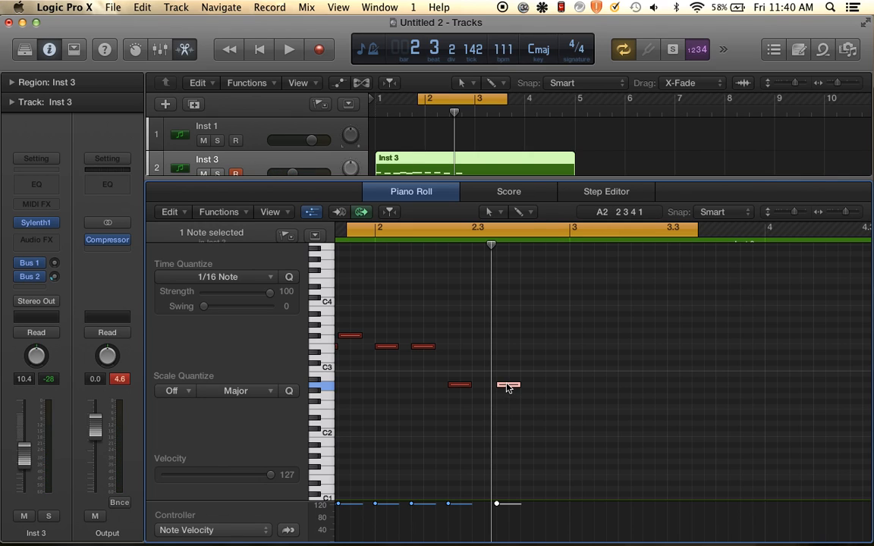
{"action": "key", "text": "space"}
{"action": "key", "text": "space"}
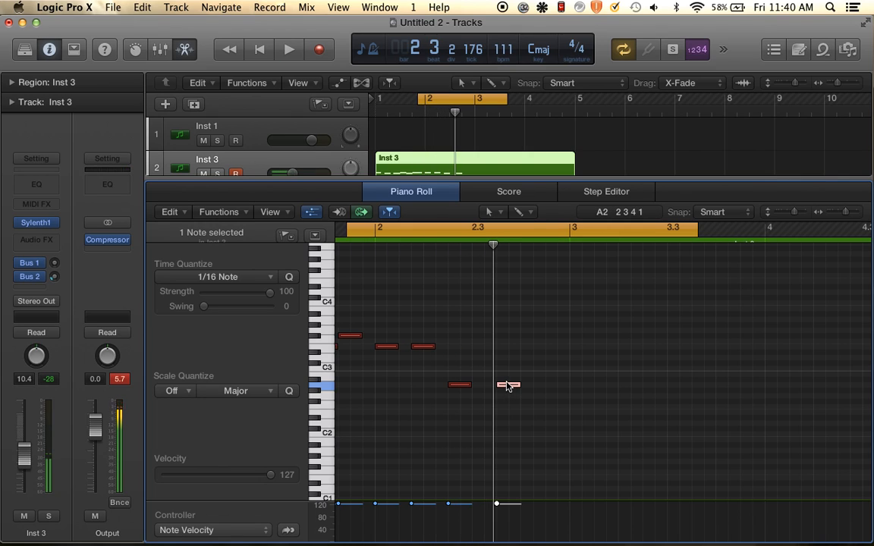
{"action": "left_click_drag", "start_coordinate": [508, 386], "coordinate": [491, 384]}
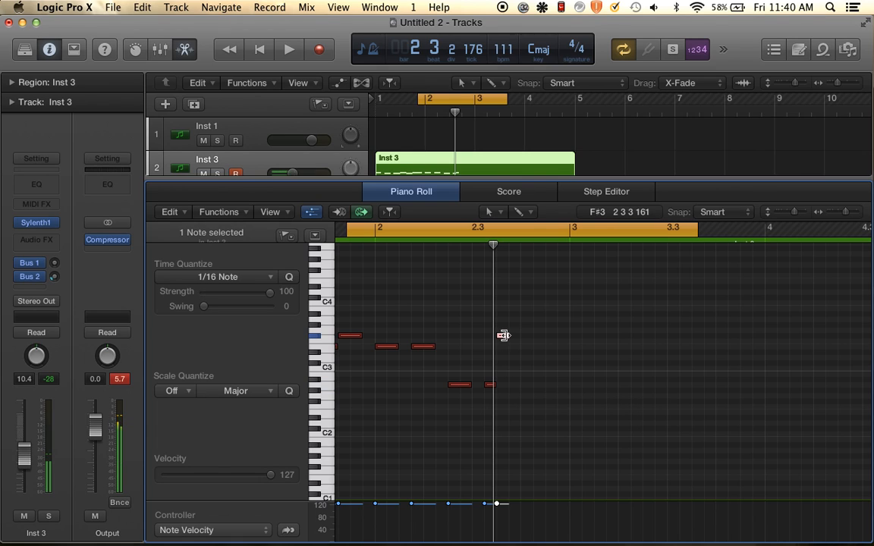
Finish bar 2 with eighth notes A3 at 2 3 3, F#3 at 2 4 1 and E3 at 2 4 3, and play it back.
{"action": "left_click_drag", "start_coordinate": [503, 337], "coordinate": [556, 348]}
{"action": "key", "text": "space"}
{"action": "key", "text": "super+Left"}
{"action": "key", "text": "super+Left"}
{"action": "key", "text": "super+Left"}
{"action": "key", "text": "super+Left"}
{"action": "key", "text": "super+Left"}
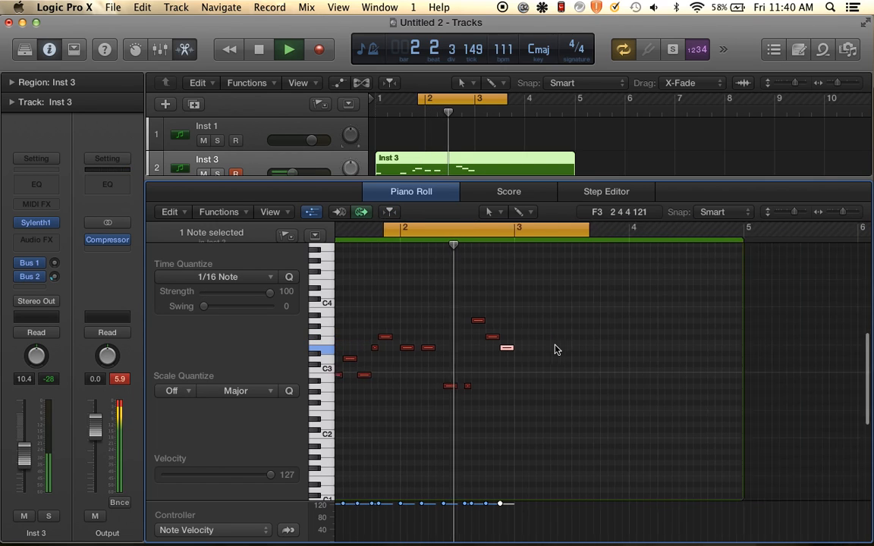
{"action": "key", "text": "space"}
Repeat all notes of the two-bar phrase into bars 3 and 4 and play them with the cycle range starting at bar 3.
{"action": "left_click_drag", "start_coordinate": [348, 320], "coordinate": [572, 431]}
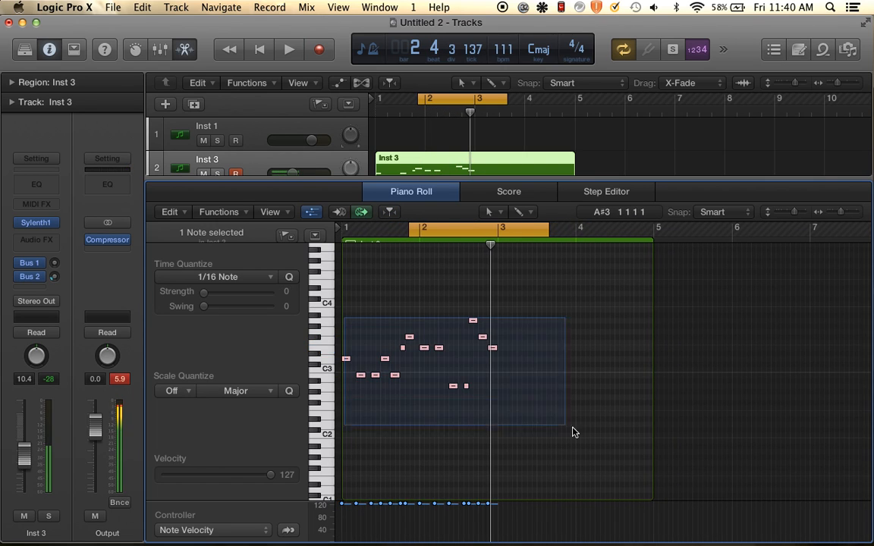
{"action": "key", "text": "super+r"}
{"action": "left_click", "coordinate": [535, 226]}
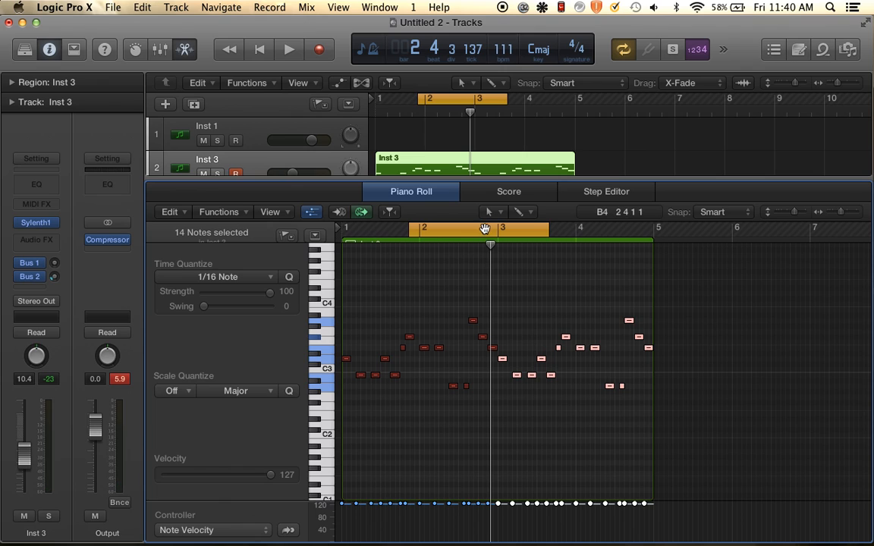
{"action": "left_click", "coordinate": [487, 229]}
{"action": "left_click_drag", "start_coordinate": [498, 229], "coordinate": [742, 231]}
{"action": "key", "text": "space"}
{"action": "key", "text": "super+Right"}
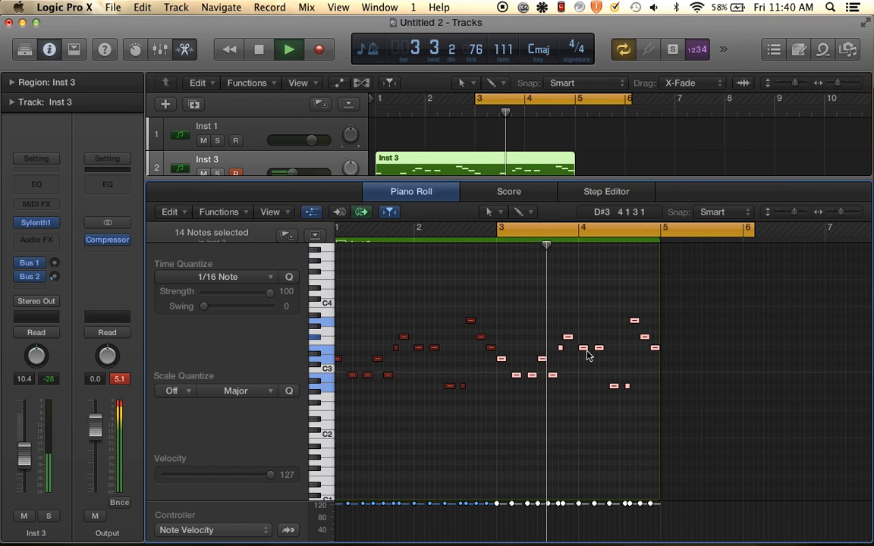
{"action": "key", "text": "space"}
Set the cycle range to start at bar 4 and raise the A2 note at 4 2 3 to D3.
{"action": "left_click", "coordinate": [582, 230]}
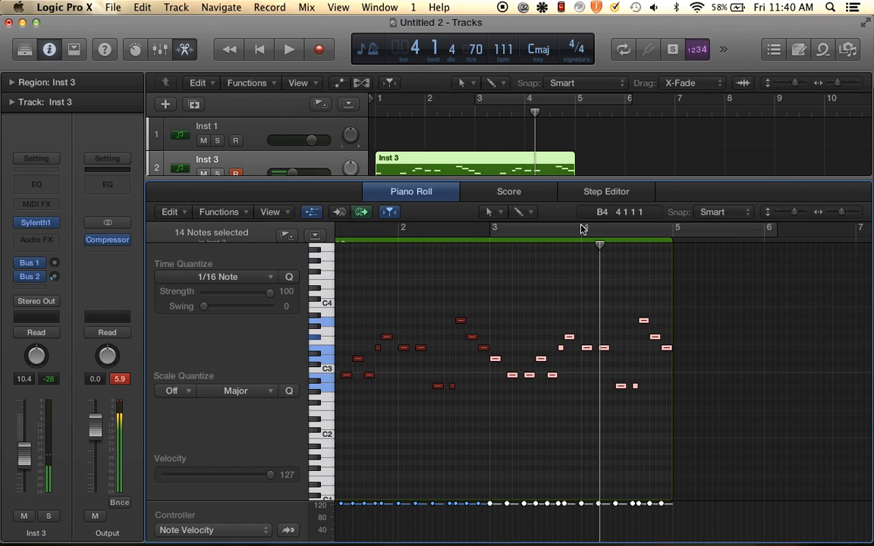
{"action": "left_click_drag", "start_coordinate": [583, 230], "coordinate": [767, 230]}
{"action": "key", "text": "super+Right"}
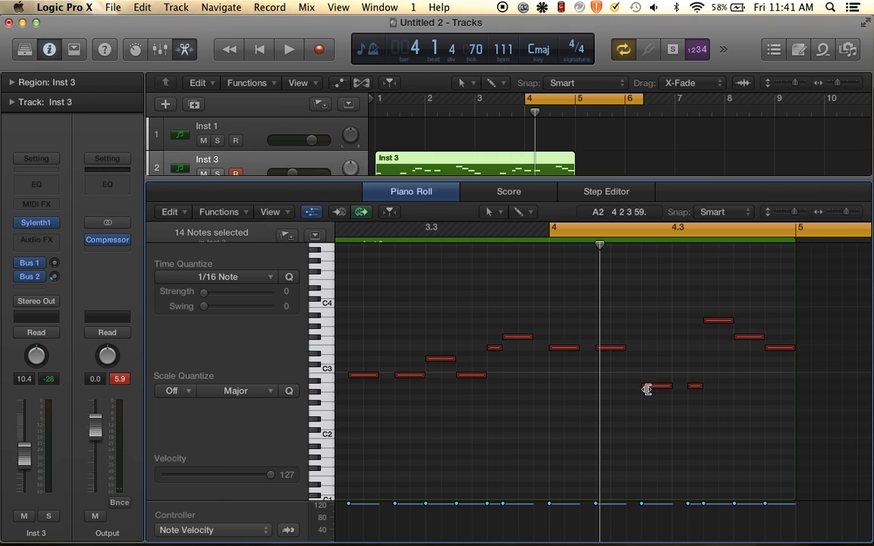
{"action": "left_click_drag", "start_coordinate": [646, 389], "coordinate": [653, 360]}
Play bar 4 and narrow the cycle range to about its second half, ending at bar 5.
{"action": "key", "text": "space"}
{"action": "scroll", "coordinate": [653, 361], "scroll_direction": "up", "scroll_amount": 1}
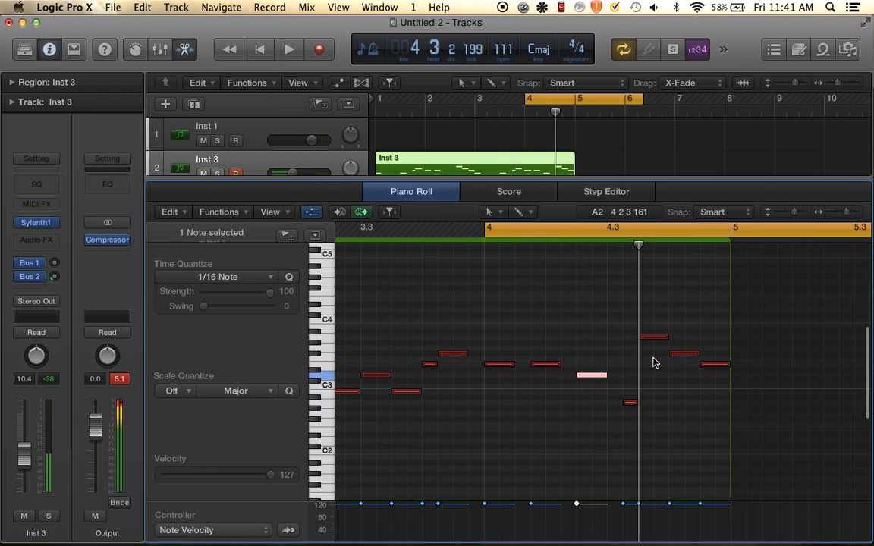
{"action": "left_click_drag", "start_coordinate": [617, 231], "coordinate": [733, 231]}
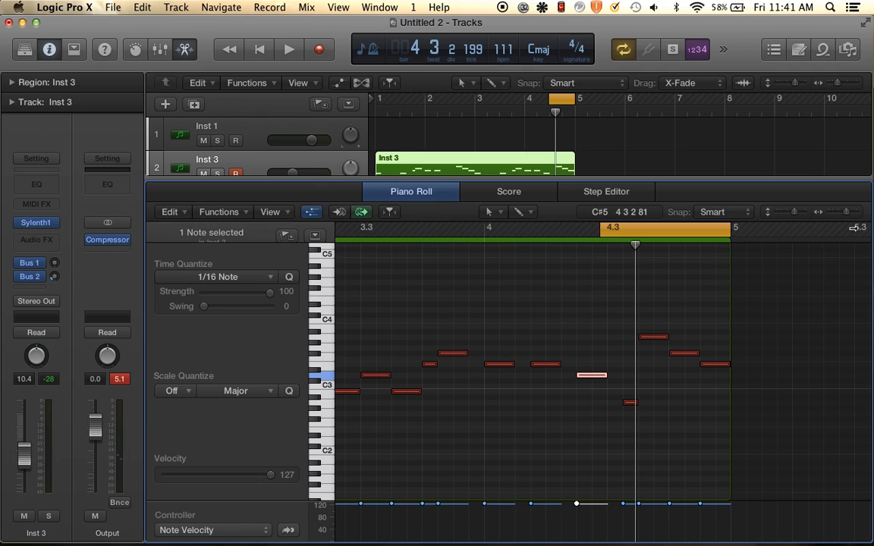
Delete the A2 note at 4 3 2, listen to the ending, and extend the cycle range back to just before the D3 note at 4 2 3.
{"action": "left_click", "coordinate": [625, 403]}
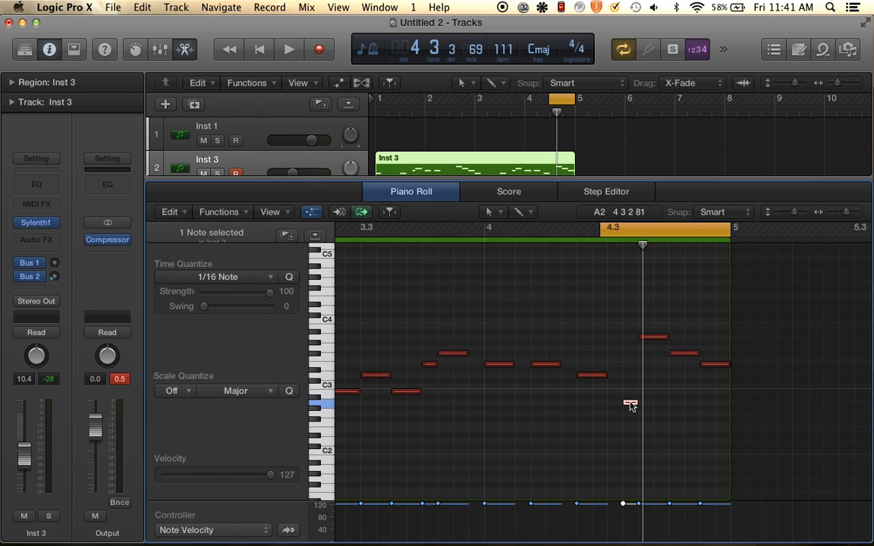
{"action": "key", "text": "Delete"}
{"action": "key", "text": "space"}
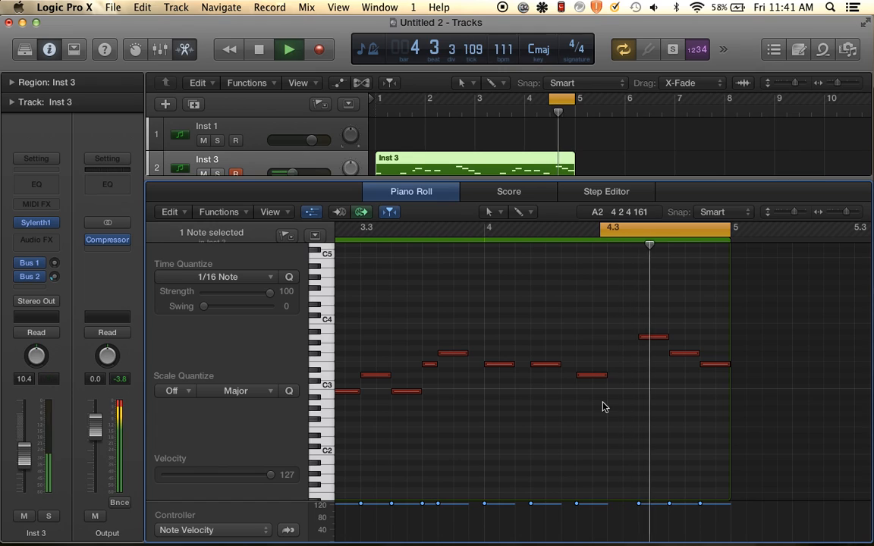
{"action": "key", "text": "space"}
{"action": "left_click_drag", "start_coordinate": [601, 230], "coordinate": [572, 230]}
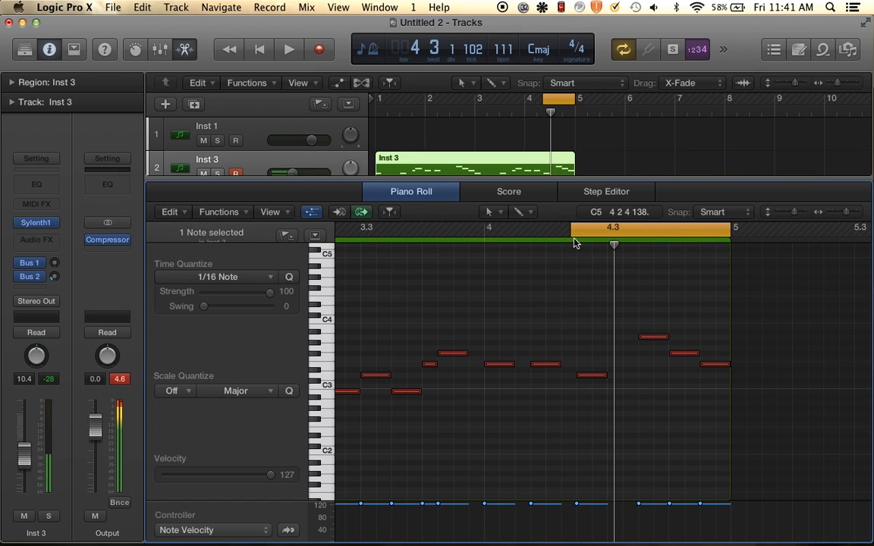
Rearrange the last three notes of bar 4 as F#3 at 4 3 1, E3 at 4 3 3 and E3 at 4 4 1, and play them.
{"action": "left_click_drag", "start_coordinate": [650, 340], "coordinate": [621, 358]}
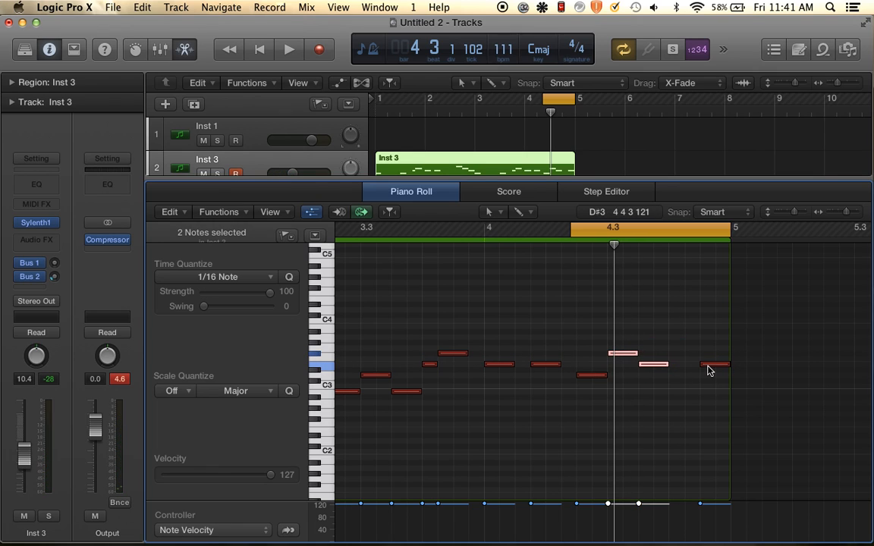
{"action": "left_click_drag", "start_coordinate": [708, 367], "coordinate": [681, 368]}
{"action": "key", "text": "space"}
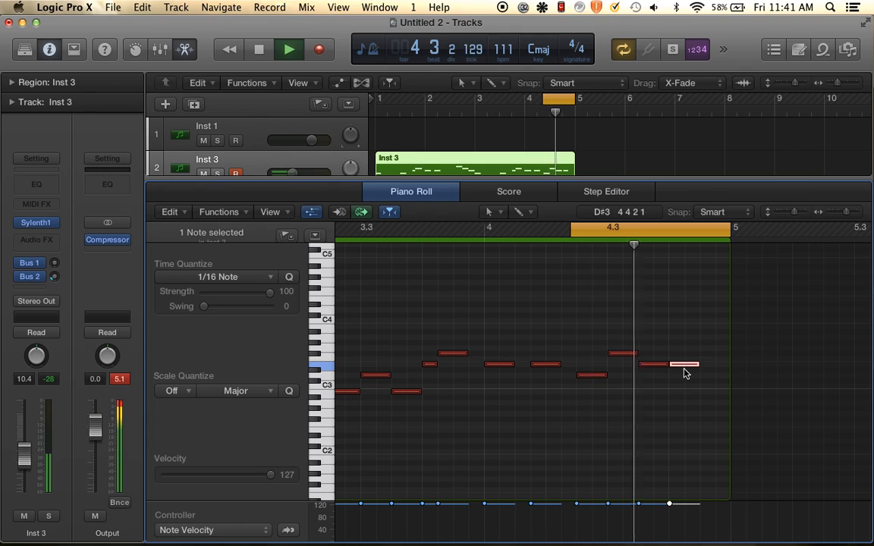
{"action": "key", "text": "space"}
Rework the end of bar 4 into sixteenths D3 at 4 4 1 and E3 at 4 4 2 plus an eighth D3 at 4 4 3, and play it.
{"action": "left_click", "coordinate": [684, 370]}
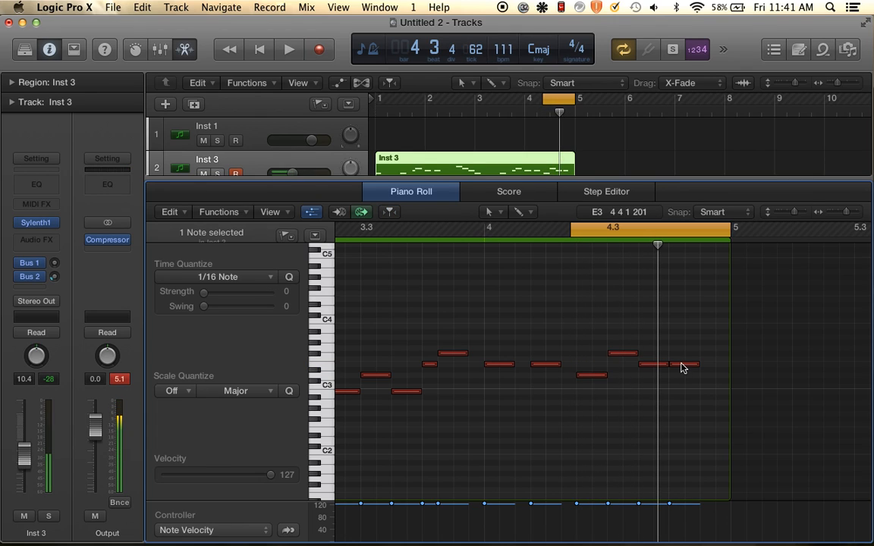
{"action": "mouse_move", "coordinate": [684, 367]}
{"action": "left_mouse_down"}
{"action": "mouse_move", "coordinate": [686, 375]}
{"action": "mouse_move", "coordinate": [673, 371]}
{"action": "mouse_move", "coordinate": [720, 379]}
{"action": "mouse_move", "coordinate": [715, 371]}
{"action": "left_mouse_up"}
{"action": "left_click", "coordinate": [691, 366]}
{"action": "key", "text": "space"}
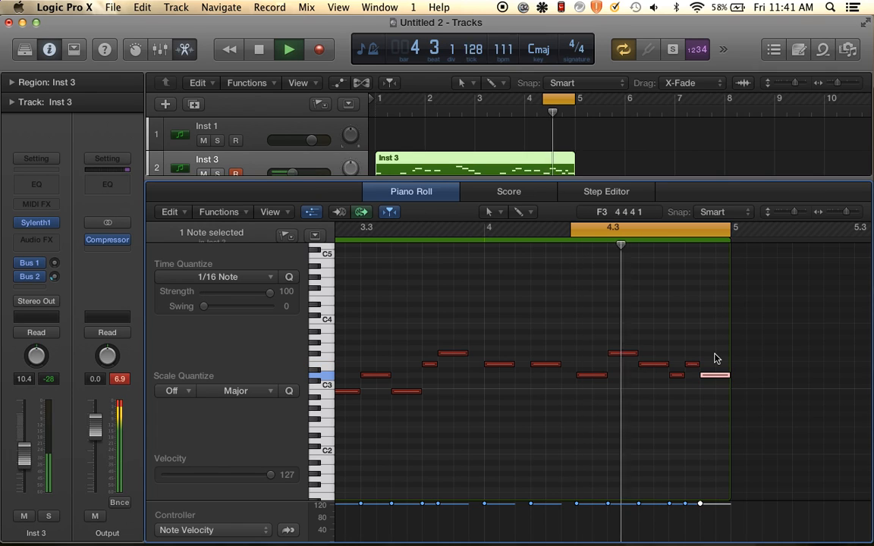
{"action": "key", "text": "space"}
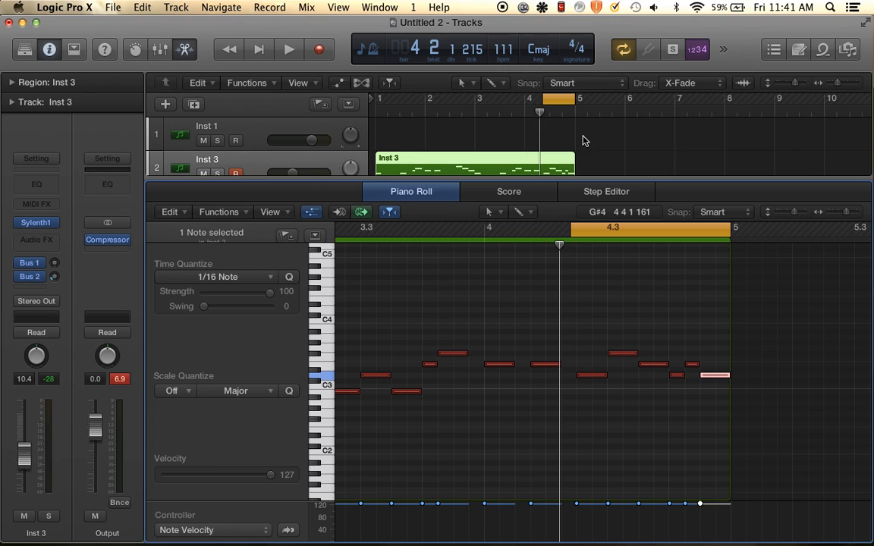
Enlarge the Tracks area, extend the cycle range over bars 1 to 4, and play the loop with Inst 3's volume raised to -6.0 dB.
{"action": "left_click_drag", "start_coordinate": [582, 179], "coordinate": [577, 435]}
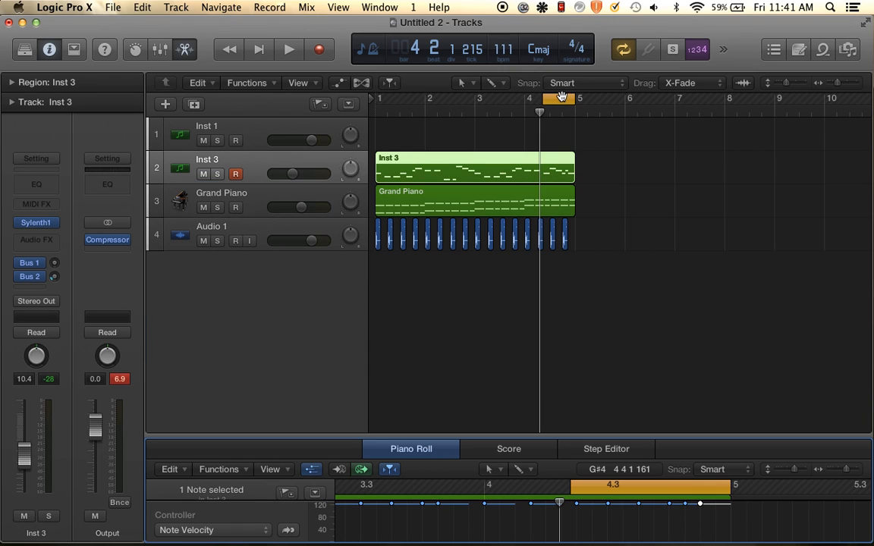
{"action": "left_click", "coordinate": [561, 96]}
{"action": "mouse_move", "coordinate": [574, 103]}
{"action": "left_mouse_down"}
{"action": "mouse_move", "coordinate": [379, 101]}
{"action": "mouse_move", "coordinate": [561, 116]}
{"action": "mouse_move", "coordinate": [575, 100]}
{"action": "left_mouse_up"}
{"action": "left_click", "coordinate": [380, 100]}
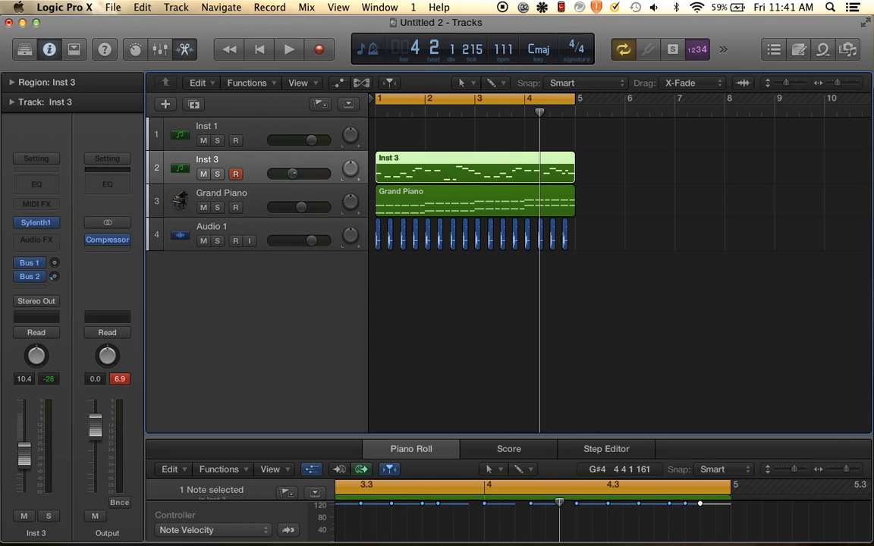
{"action": "left_click_drag", "start_coordinate": [292, 173], "coordinate": [297, 174]}
{"action": "key", "text": "space"}
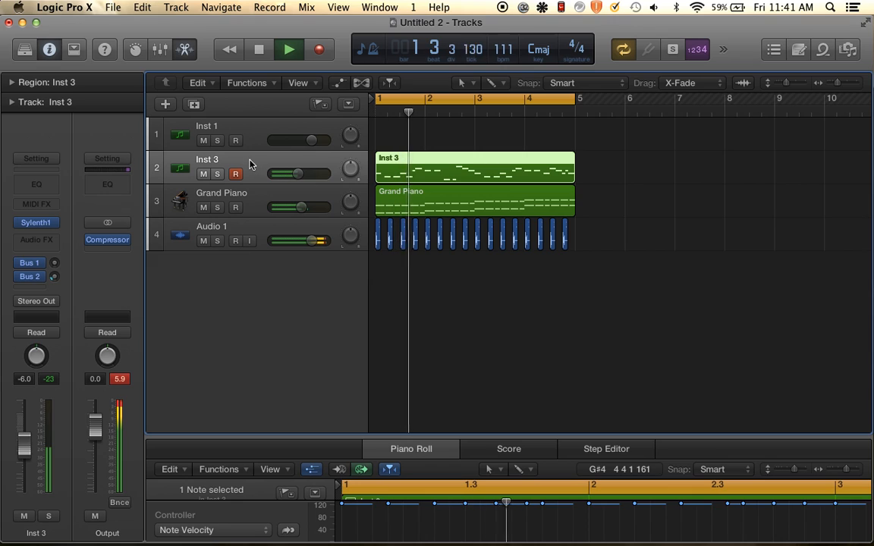
In Inst 3's Sylenth1, turn off retrigger on oscillators A1 and A2, and give A1 a Pulse wave with 8 voices.
{"action": "left_click", "coordinate": [35, 224]}
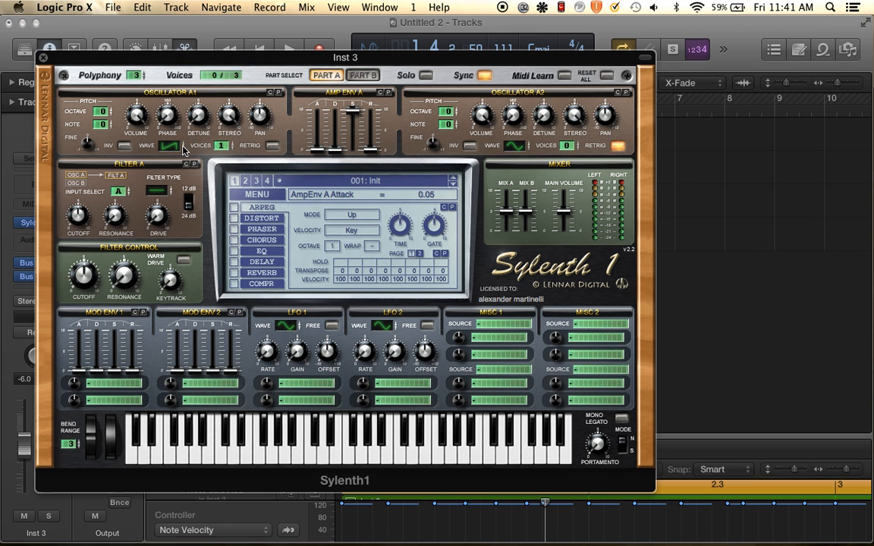
{"action": "left_click", "coordinate": [272, 146]}
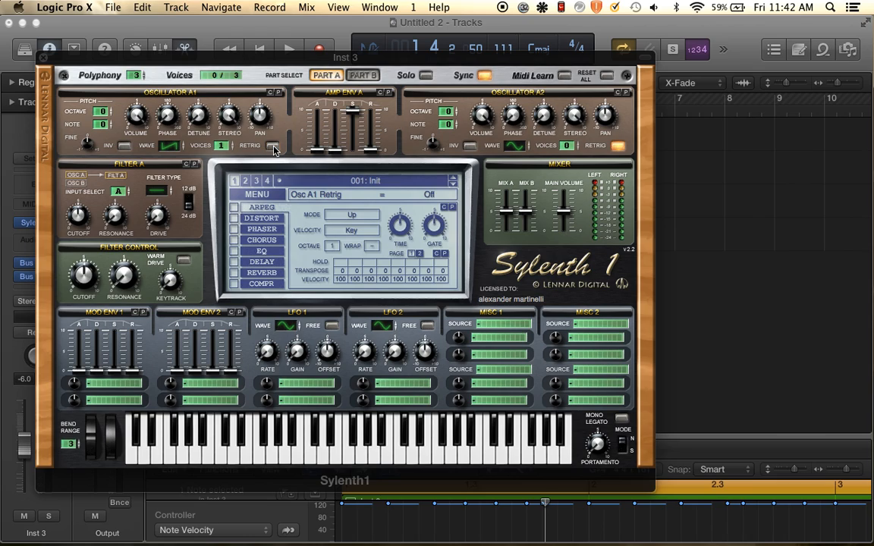
{"action": "left_click", "coordinate": [177, 145]}
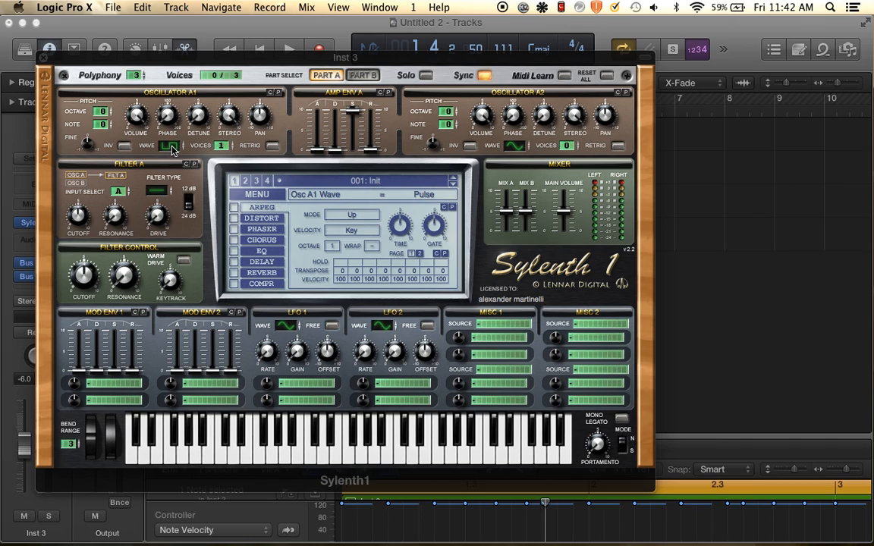
{"action": "left_click_drag", "start_coordinate": [221, 145], "coordinate": [221, 86]}
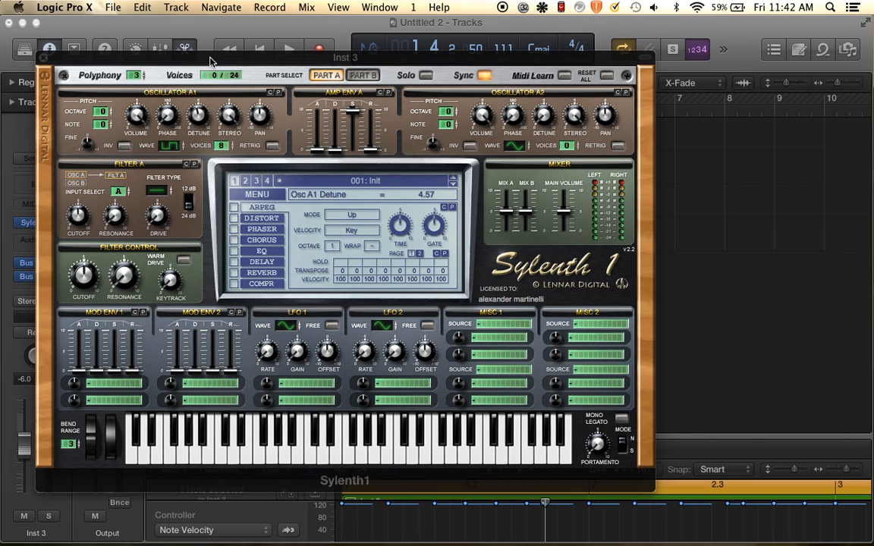
Move the Sylenth1 window clear of the transport and set oscillator A1's detune to 4.52 while playing the loop.
{"action": "left_click_drag", "start_coordinate": [211, 62], "coordinate": [230, 114]}
{"action": "key", "text": "space"}
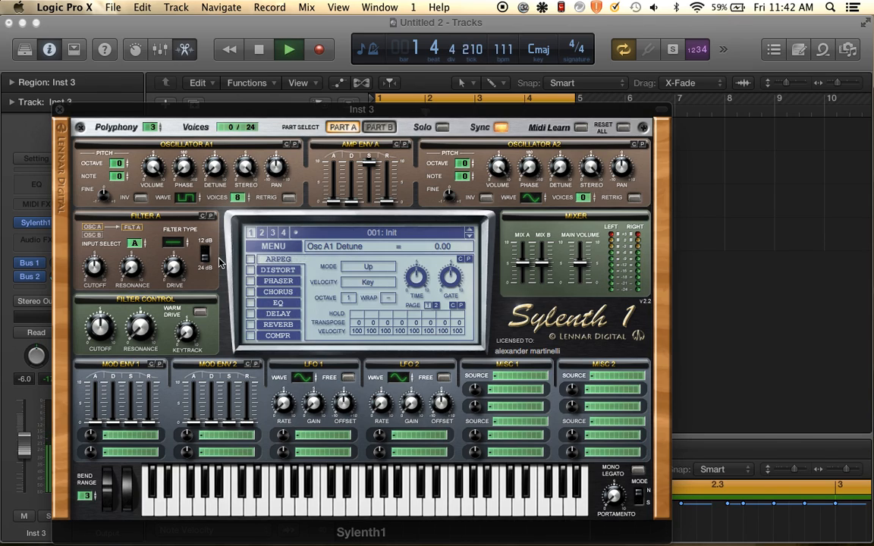
{"action": "left_click_drag", "start_coordinate": [217, 183], "coordinate": [218, 175]}
{"action": "key", "text": "space"}
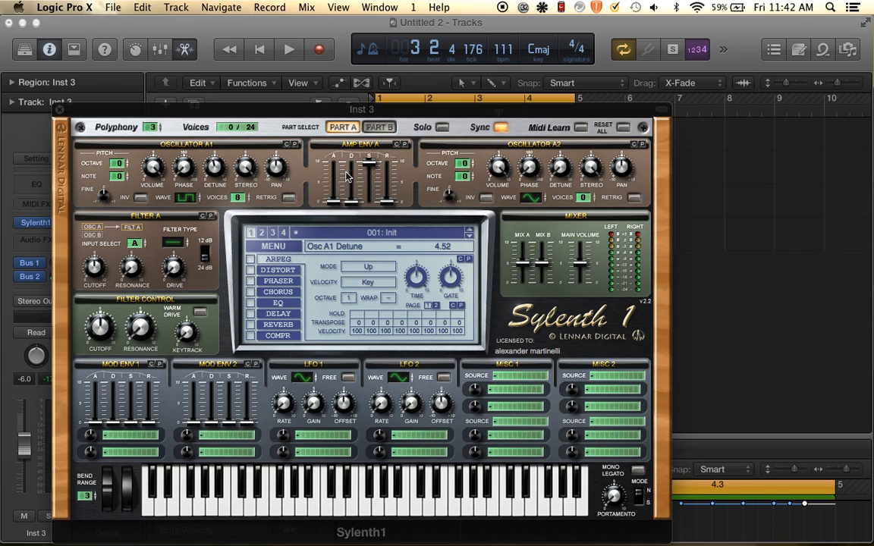
Set Amp Env A to attack 0, maximum decay, sustain 10 and release 5.73, checking the sound in playback.
{"action": "left_click_drag", "start_coordinate": [351, 204], "coordinate": [352, 91]}
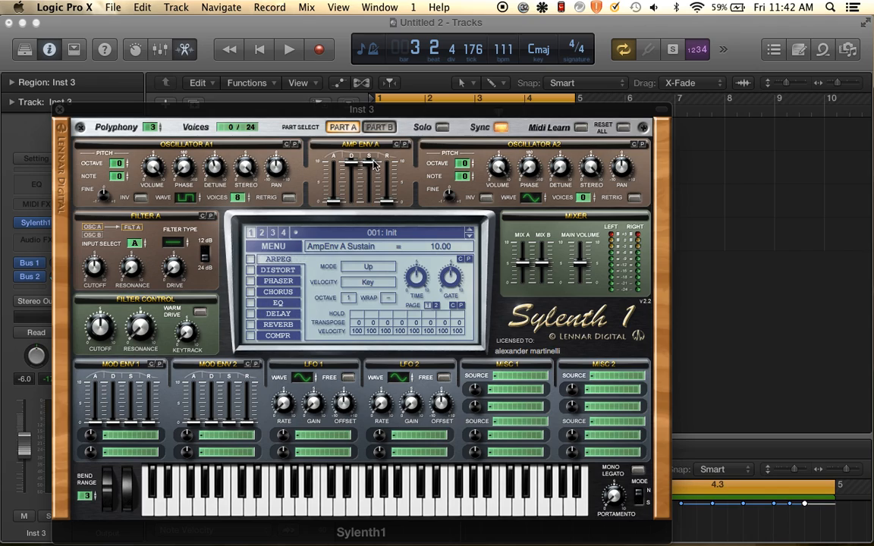
{"action": "left_click", "coordinate": [331, 205]}
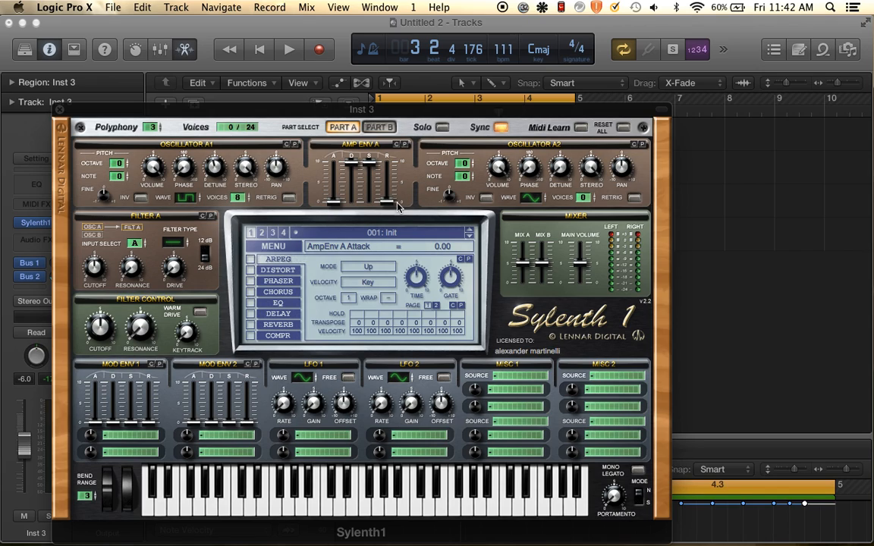
{"action": "left_click_drag", "start_coordinate": [387, 189], "coordinate": [386, 173]}
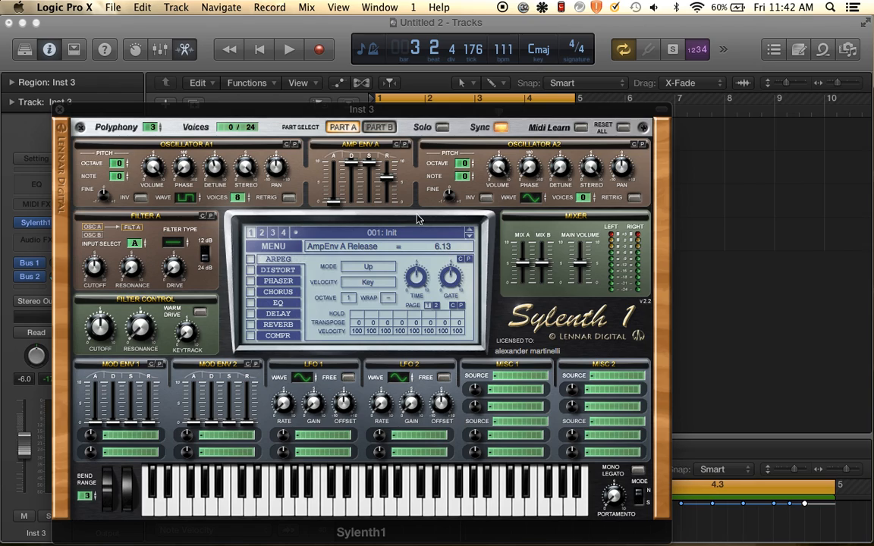
{"action": "key", "text": "space"}
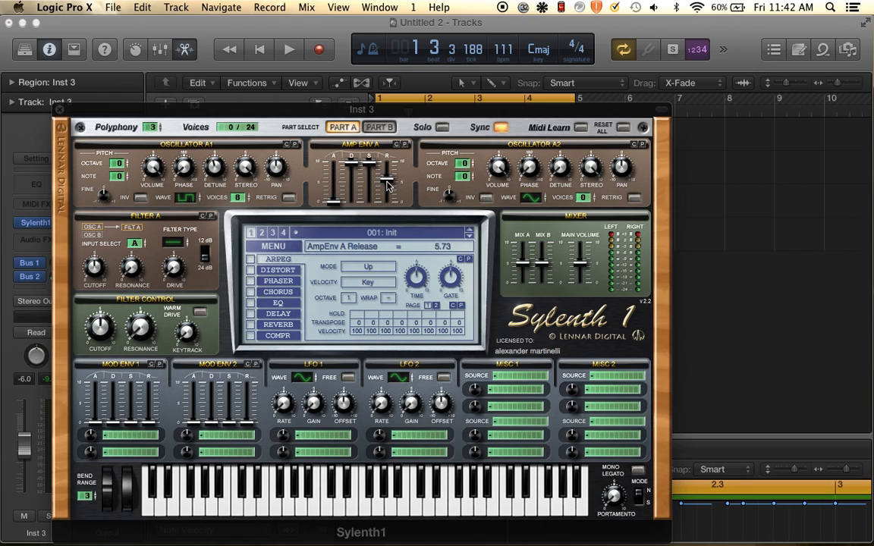
{"action": "key", "text": "space"}
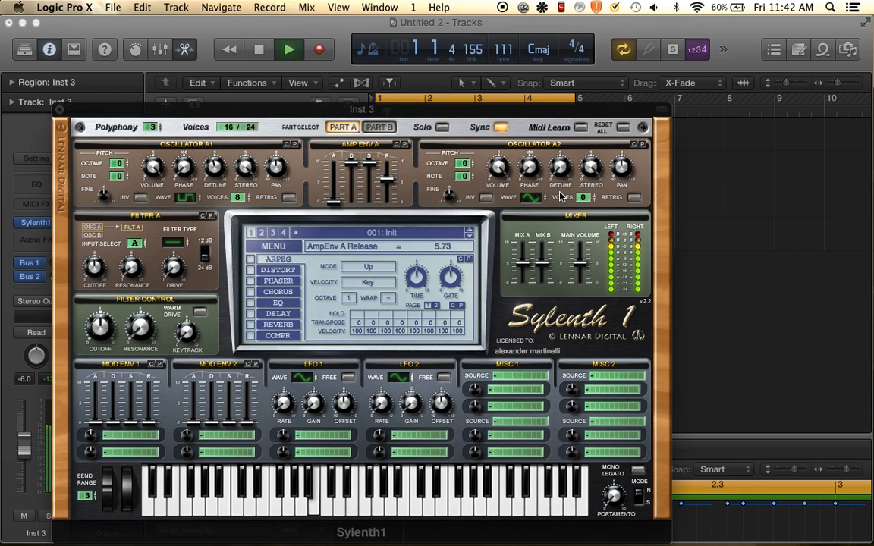
{"action": "key", "text": "space"}
Set oscillator A2 to a Pulse wave with 8 voices, one octave up, and adjust its detune.
{"action": "left_click_drag", "start_coordinate": [529, 197], "coordinate": [536, 171]}
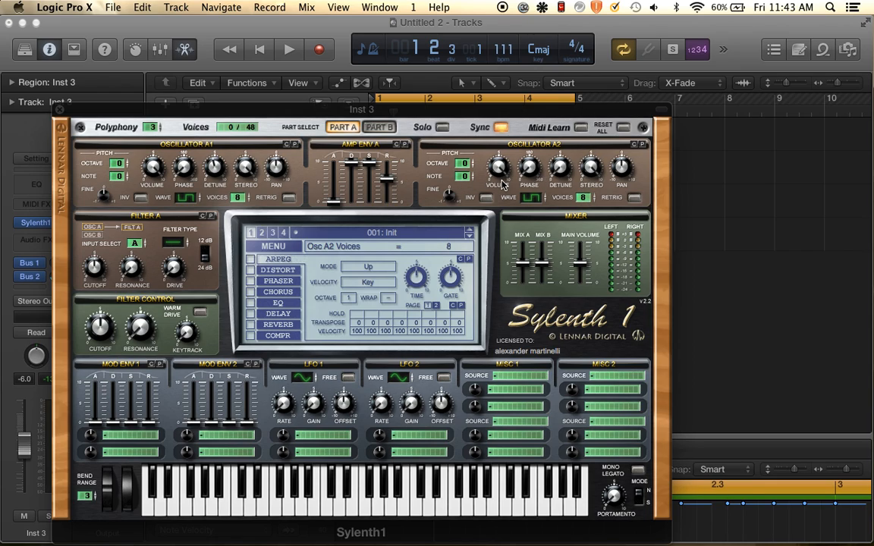
{"action": "left_click_drag", "start_coordinate": [462, 164], "coordinate": [467, 154]}
{"action": "left_click_drag", "start_coordinate": [568, 175], "coordinate": [562, 105]}
Lower oscillator A1's volume to 2.86 and play the loop to check the balance with oscillator A2.
{"action": "left_click", "coordinate": [152, 166]}
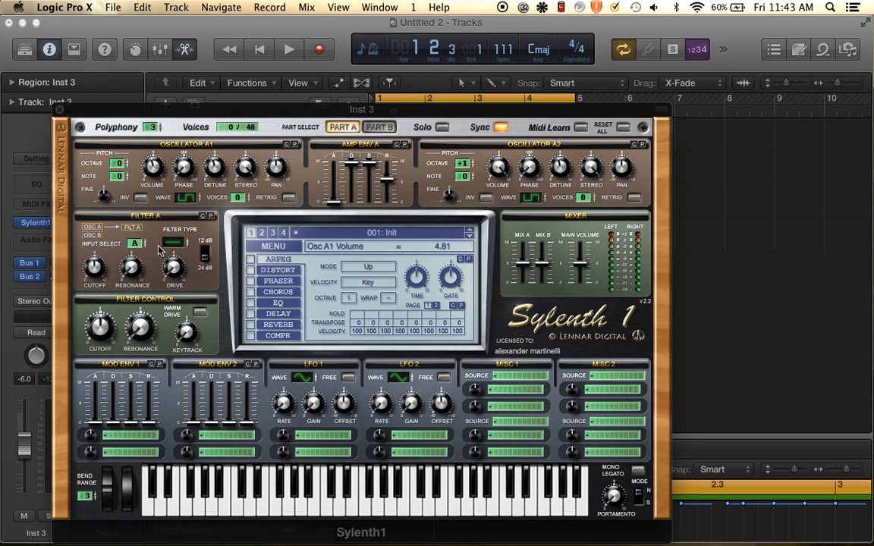
{"action": "left_click_drag", "start_coordinate": [159, 263], "coordinate": [160, 272]}
{"action": "key", "text": "space"}
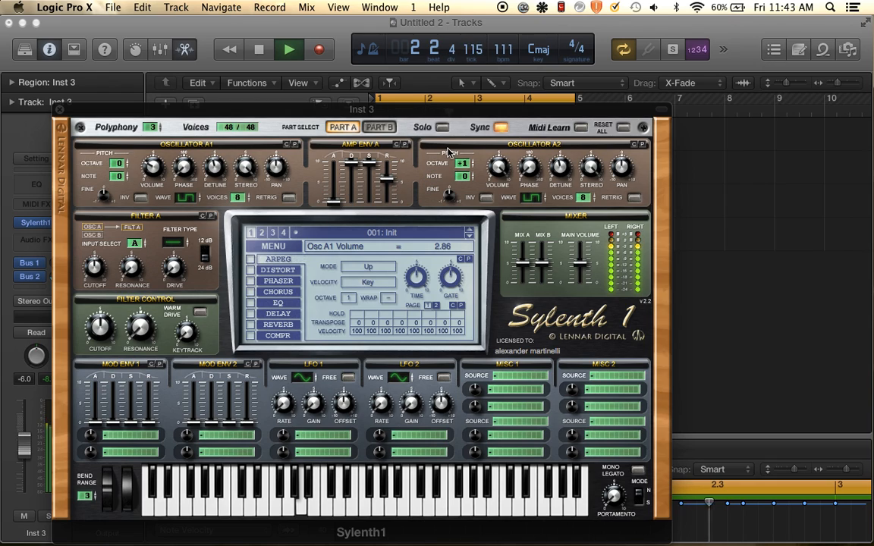
{"action": "key", "text": "space"}
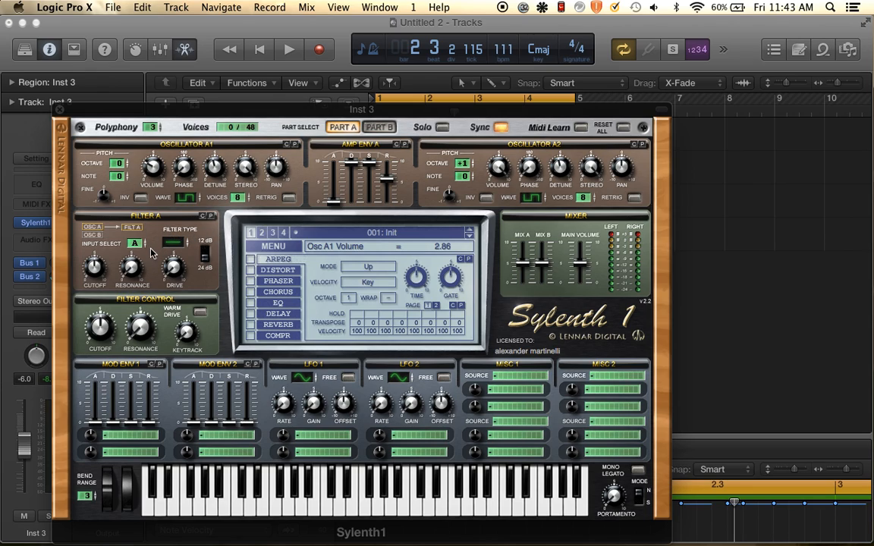
Set Filter A to Lowpass with cutoff at 1.00 Hz, route Mod Env 1 to Cutoff A, and play the loop.
{"action": "left_click", "coordinate": [179, 246]}
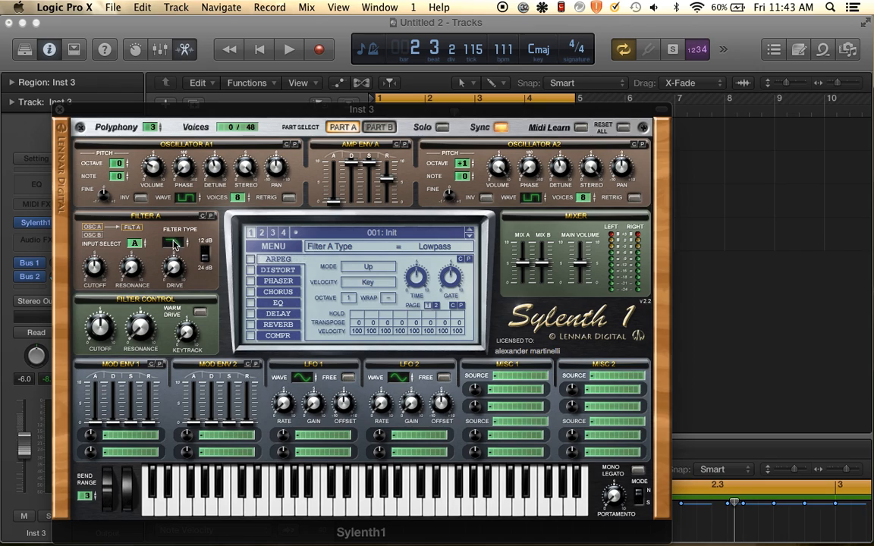
{"action": "left_click_drag", "start_coordinate": [96, 268], "coordinate": [90, 357]}
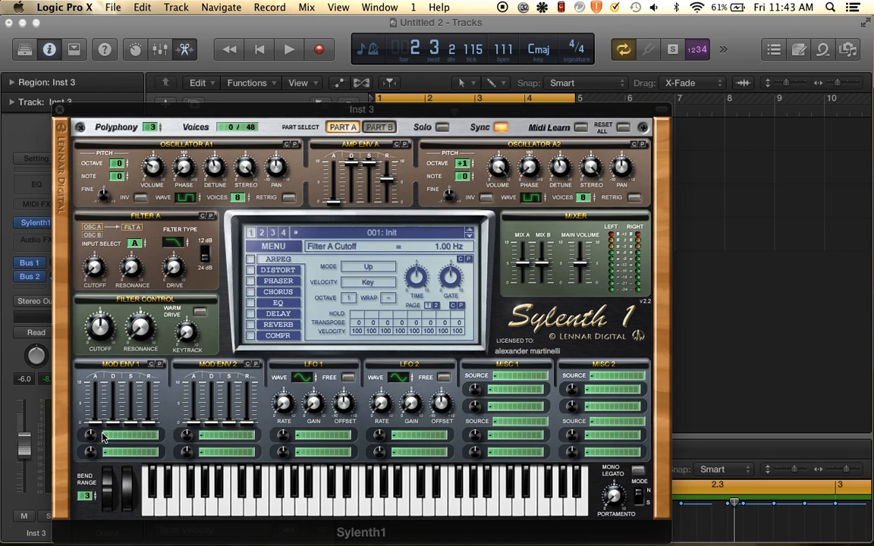
{"action": "left_click", "coordinate": [114, 446]}
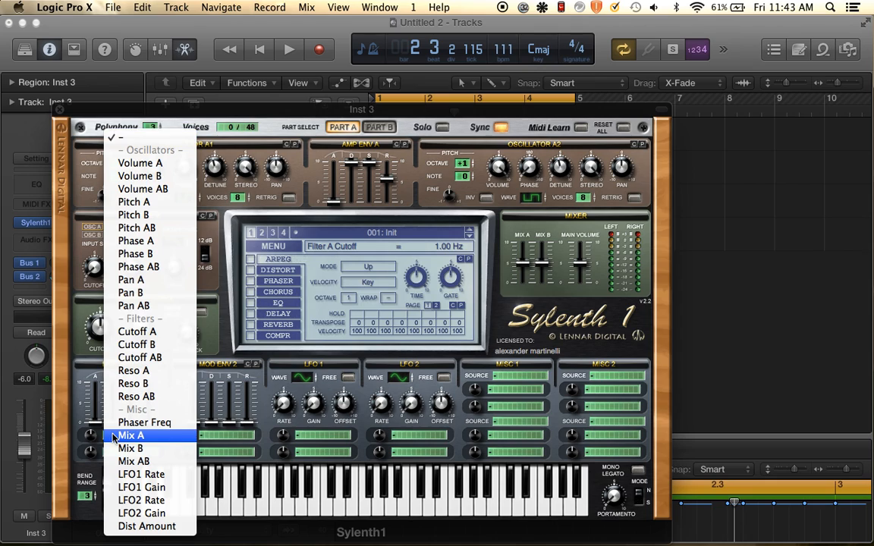
{"action": "left_click", "coordinate": [139, 334]}
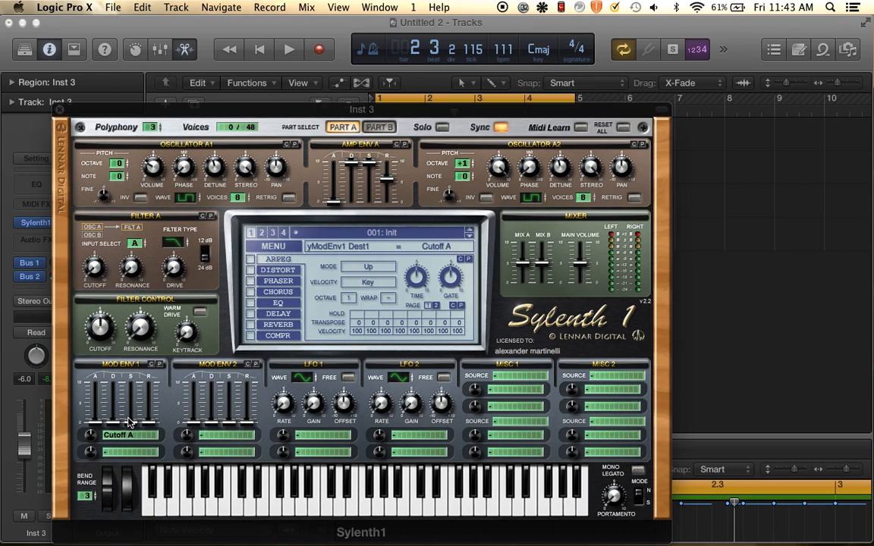
{"action": "key", "text": "space"}
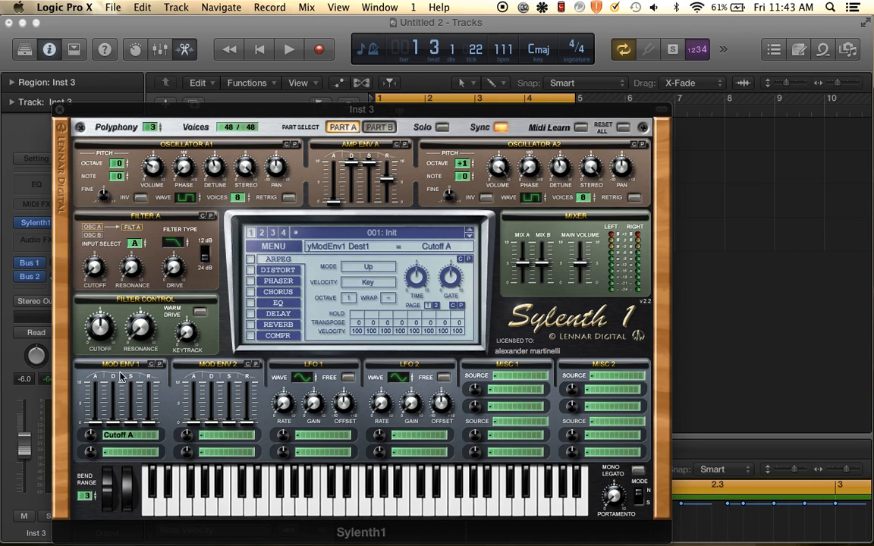
During playback, raise Mod Env 1's Cutoff A amount, set its decay to 4.71, sustain low and release 5.98, and set Amp Env A's release to 6.31.
{"action": "left_click_drag", "start_coordinate": [97, 442], "coordinate": [89, 345]}
{"action": "left_click_drag", "start_coordinate": [114, 424], "coordinate": [120, 374]}
{"action": "key", "text": "space"}
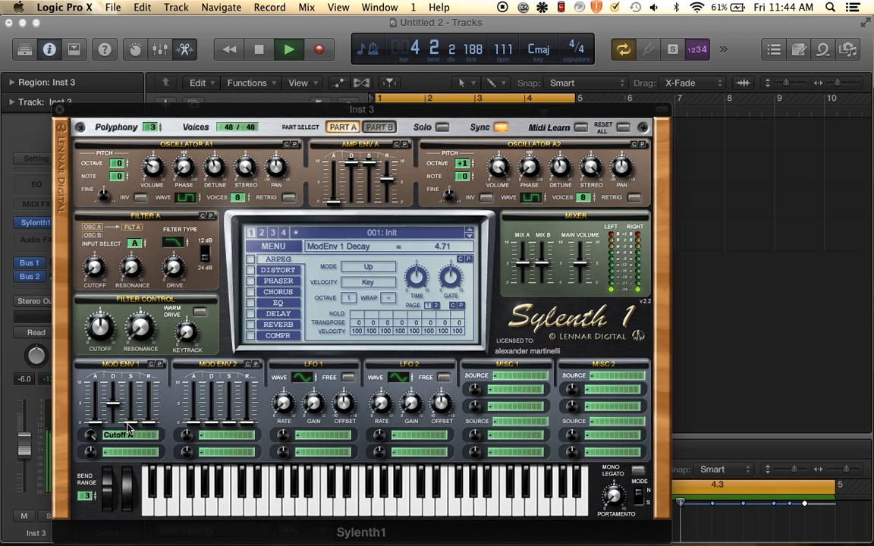
{"action": "left_click_drag", "start_coordinate": [132, 425], "coordinate": [141, 360]}
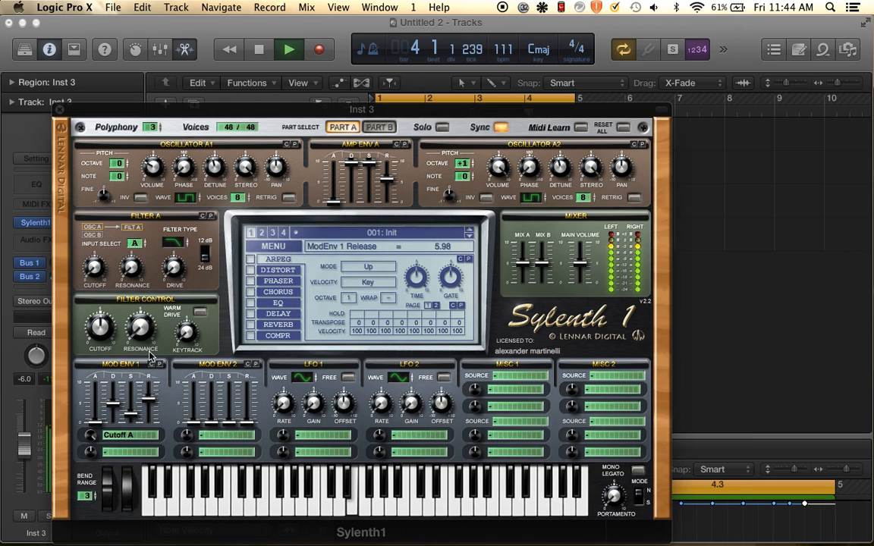
{"action": "left_click_drag", "start_coordinate": [387, 180], "coordinate": [387, 174]}
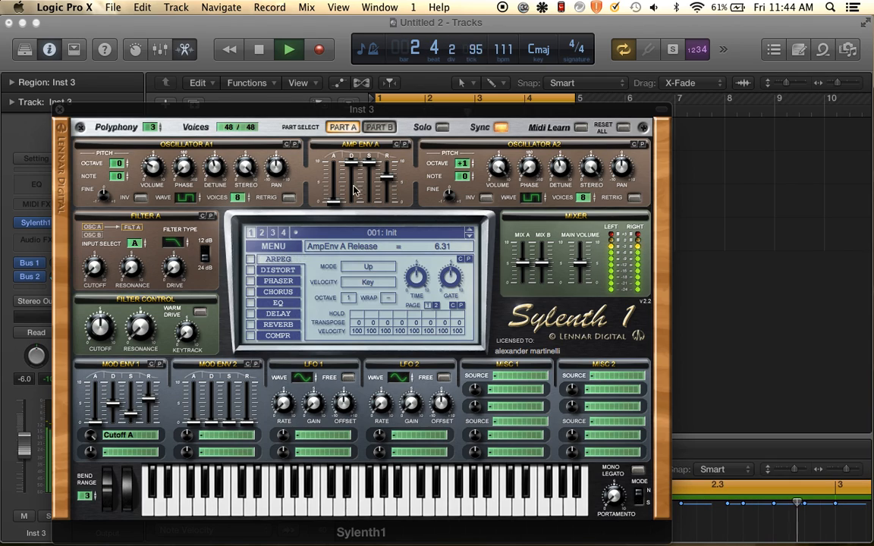
{"action": "key", "text": "space"}
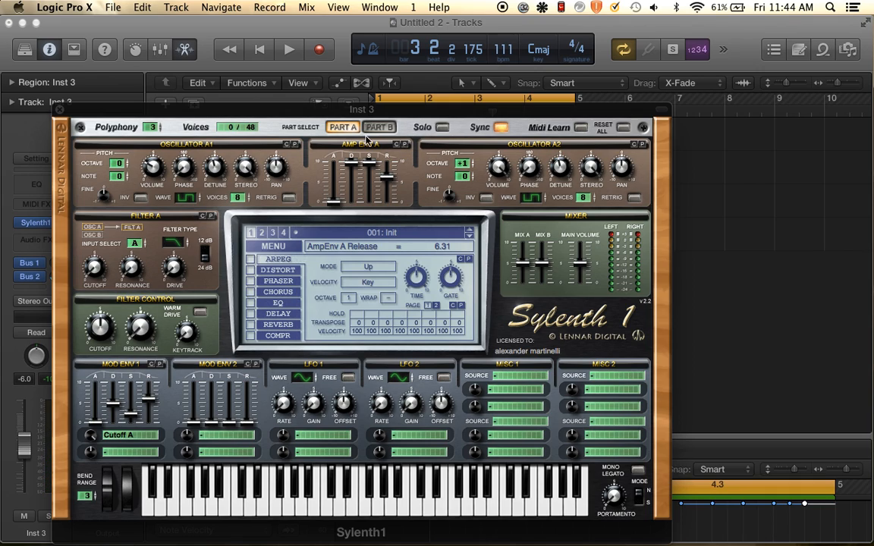
In Part B, turn off retrigger on both oscillators, set Amp Env B's decay to 10.00 and raise its release to match Part A.
{"action": "left_click", "coordinate": [380, 127]}
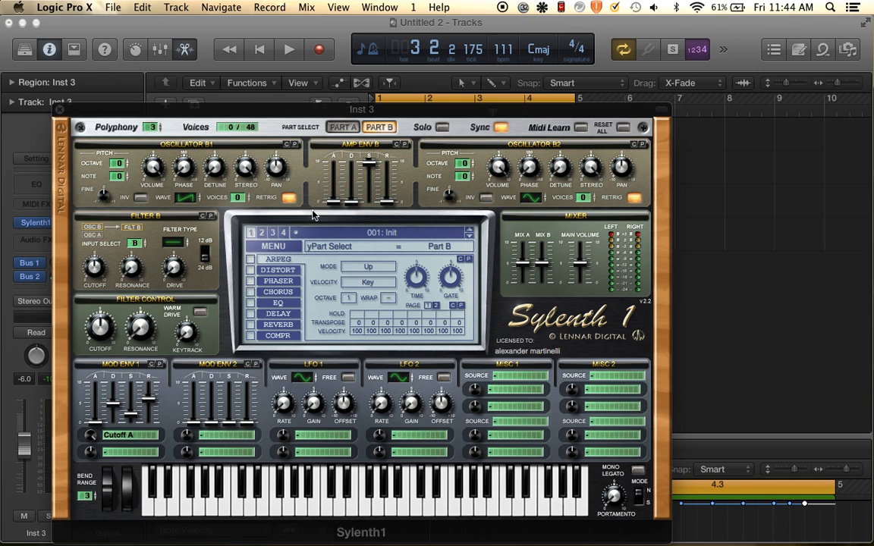
{"action": "left_click", "coordinate": [289, 198]}
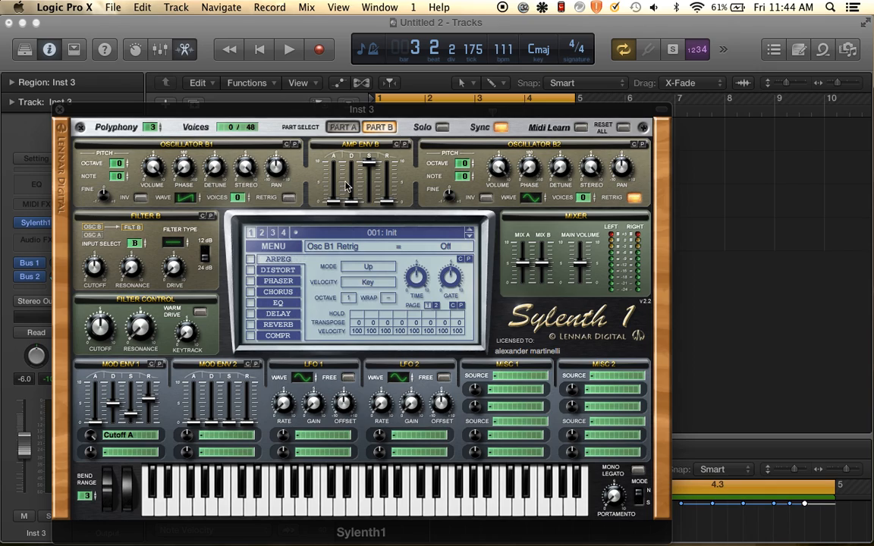
{"action": "left_click", "coordinate": [635, 198]}
{"action": "left_click_drag", "start_coordinate": [350, 198], "coordinate": [350, 78]}
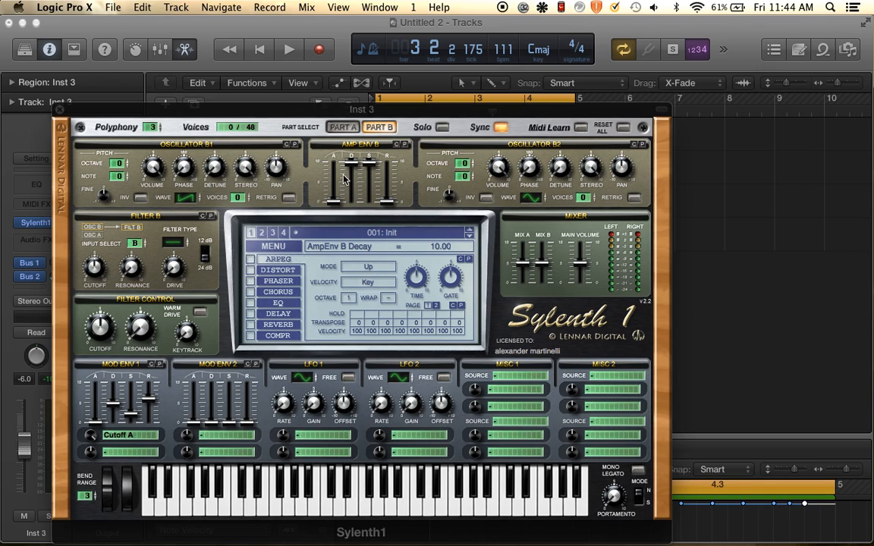
{"action": "left_click_drag", "start_coordinate": [385, 203], "coordinate": [390, 133]}
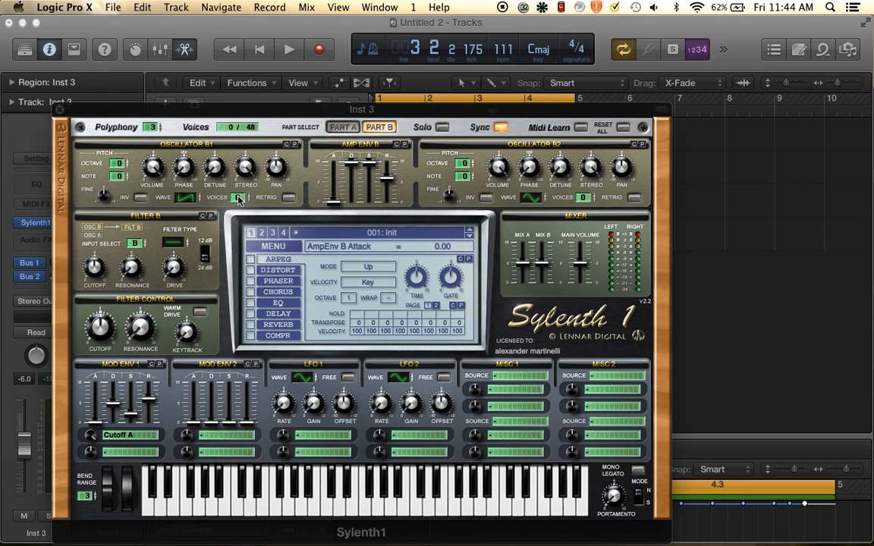
Give oscillator B1 8 voices, more detune and one octave up, and play the loop.
{"action": "left_click_drag", "start_coordinate": [238, 198], "coordinate": [217, 150]}
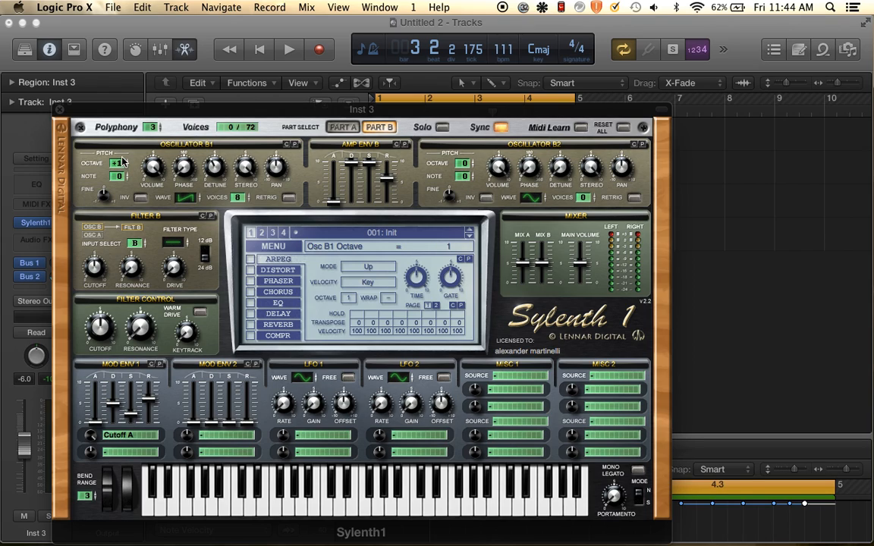
{"action": "key", "text": "space"}
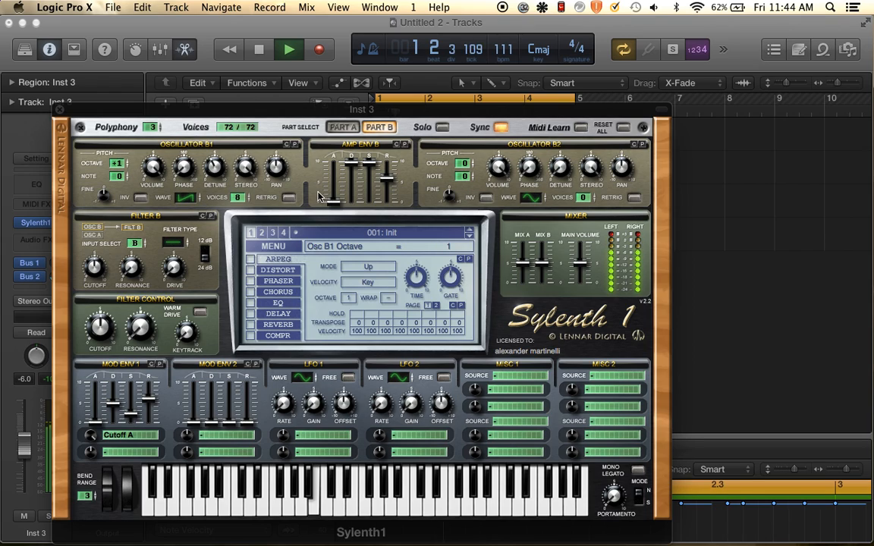
Set Filter B to Lowpass with cutoff at 1.00 Hz, route Mod Env 1 to Cutoff B at 10.00, and play the loop.
{"action": "left_click", "coordinate": [180, 237]}
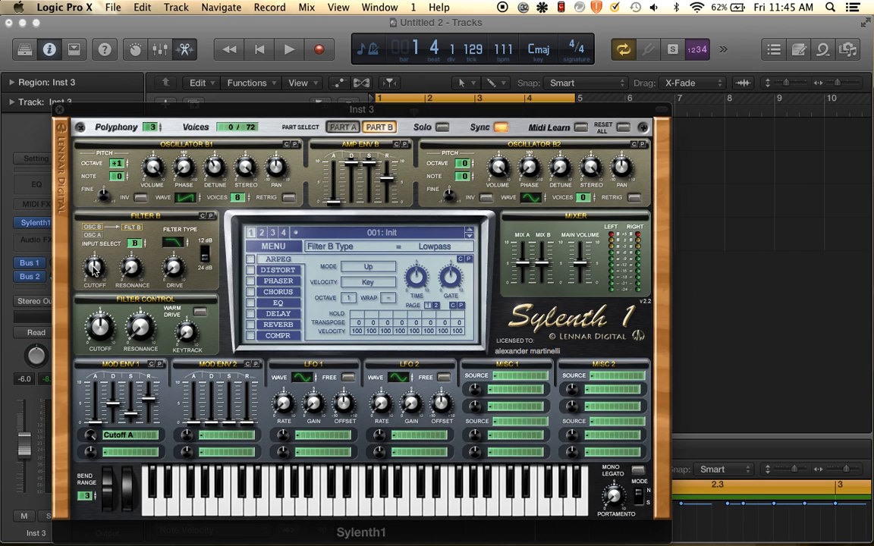
{"action": "left_click_drag", "start_coordinate": [94, 270], "coordinate": [79, 343]}
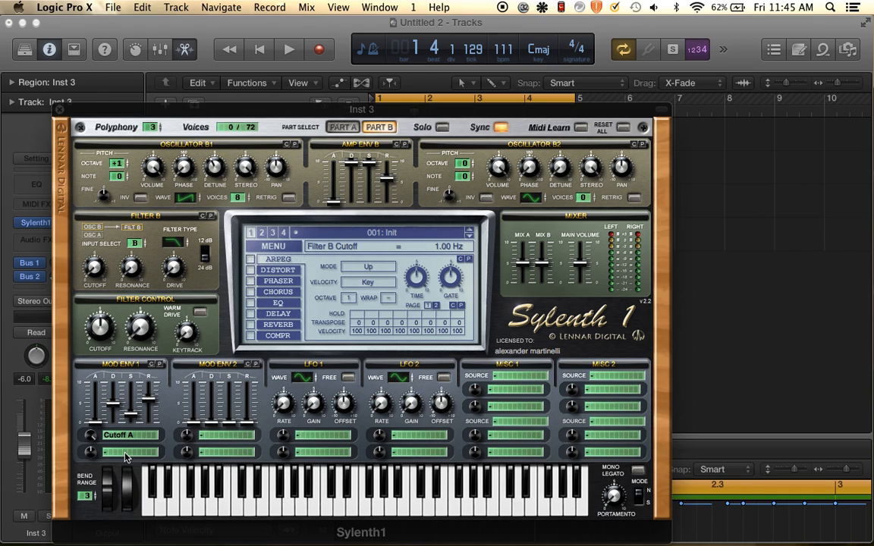
{"action": "left_click", "coordinate": [126, 454]}
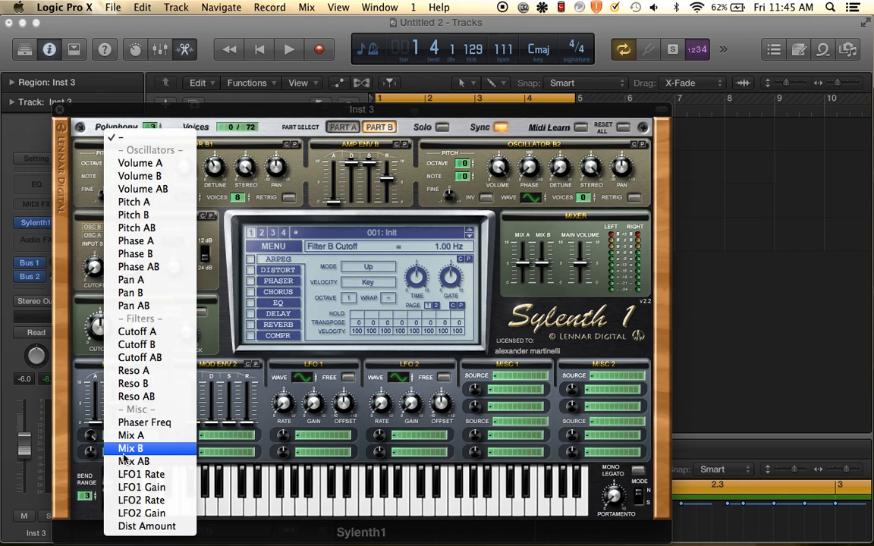
{"action": "left_click", "coordinate": [136, 344]}
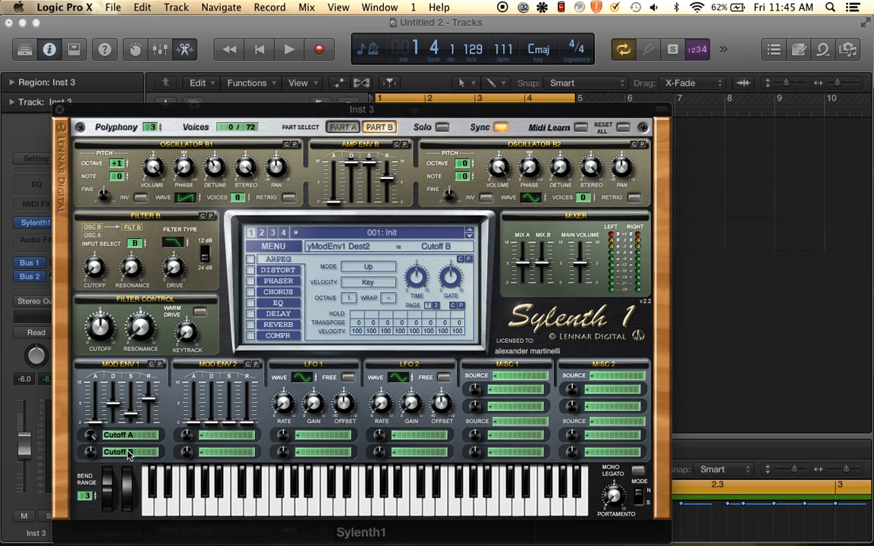
{"action": "left_click_drag", "start_coordinate": [90, 453], "coordinate": [97, 362]}
{"action": "key", "text": "space"}
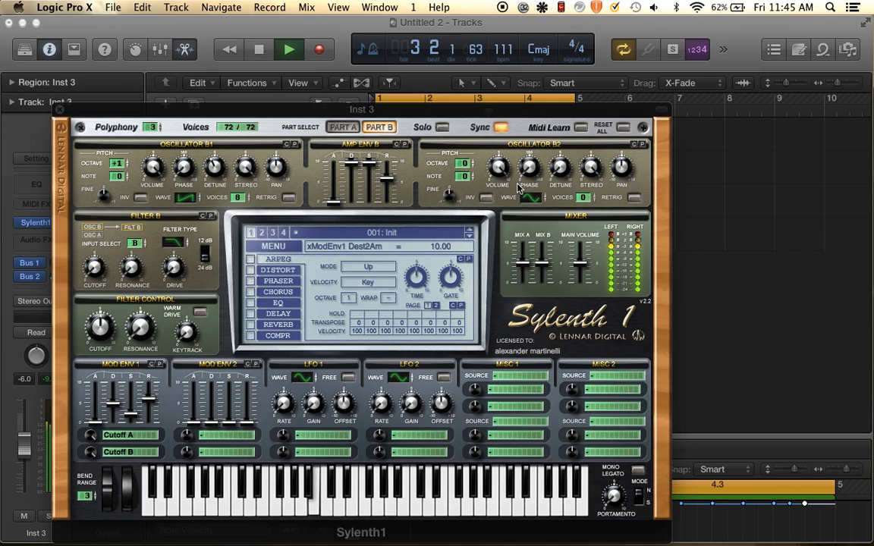
{"action": "key", "text": "space"}
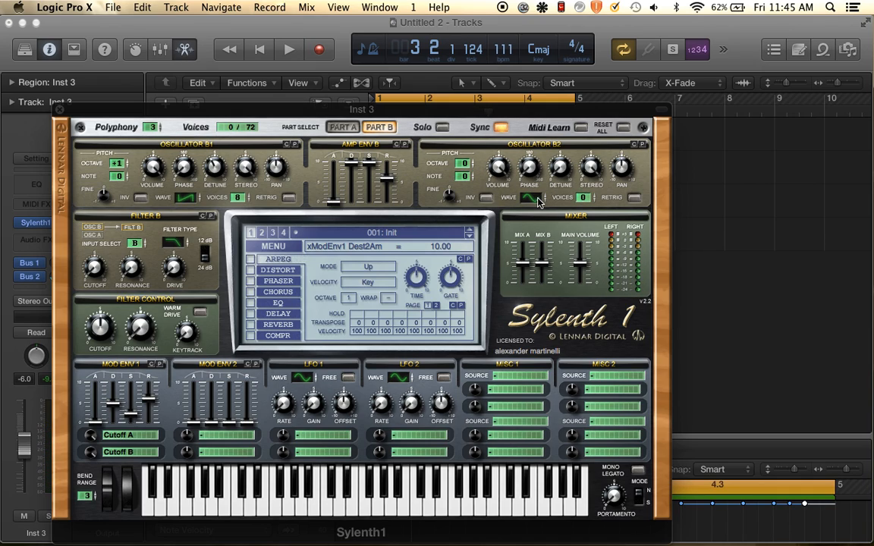
Set oscillator B2 to a QPulse wave with 8 voices and detune 3.95, and compare its settings with Part A.
{"action": "left_click_drag", "start_coordinate": [540, 179], "coordinate": [551, 152]}
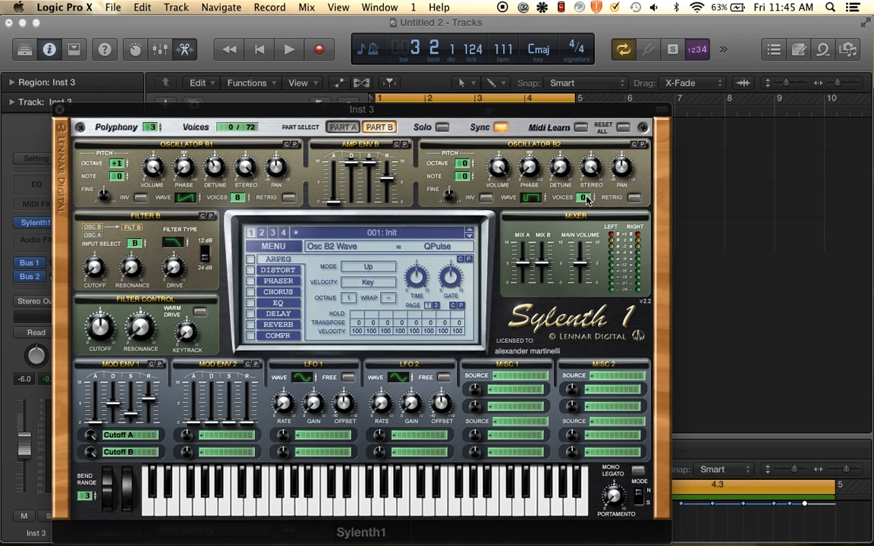
{"action": "left_click_drag", "start_coordinate": [586, 199], "coordinate": [531, 178]}
{"action": "left_click_drag", "start_coordinate": [560, 170], "coordinate": [565, 115]}
{"action": "left_click_drag", "start_coordinate": [521, 107], "coordinate": [530, 66]}
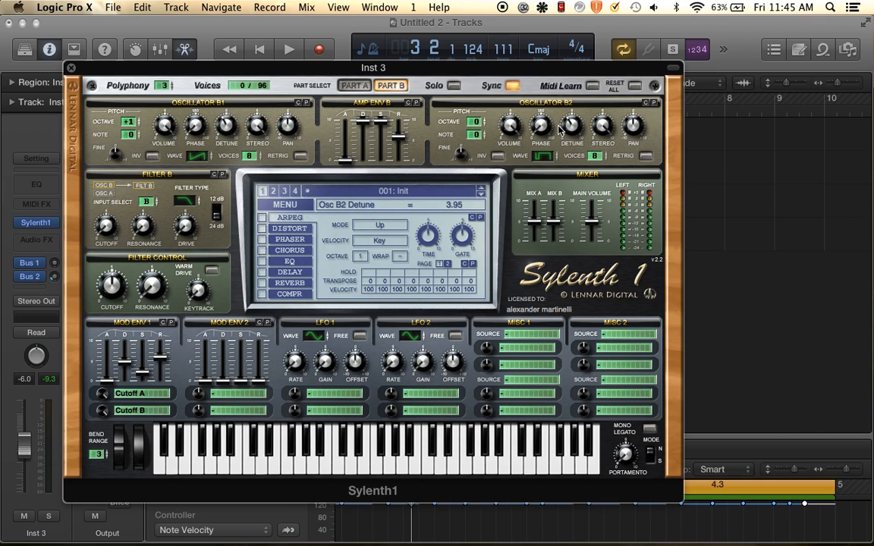
{"action": "left_click", "coordinate": [351, 84]}
{"action": "left_click", "coordinate": [390, 85]}
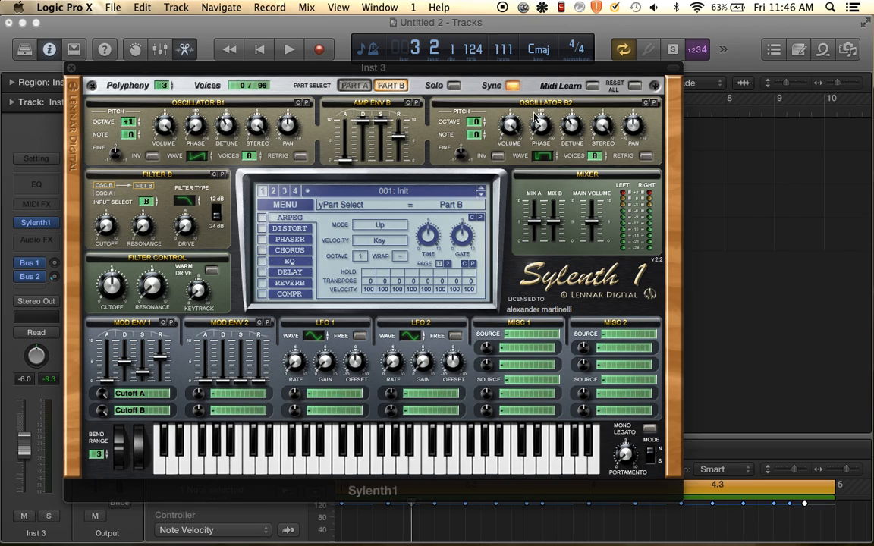
Lower oscillator B2's volume to 3.81 while the loop plays.
{"action": "key", "text": "space"}
{"action": "left_click_drag", "start_coordinate": [512, 127], "coordinate": [512, 219]}
{"action": "key", "text": "space"}
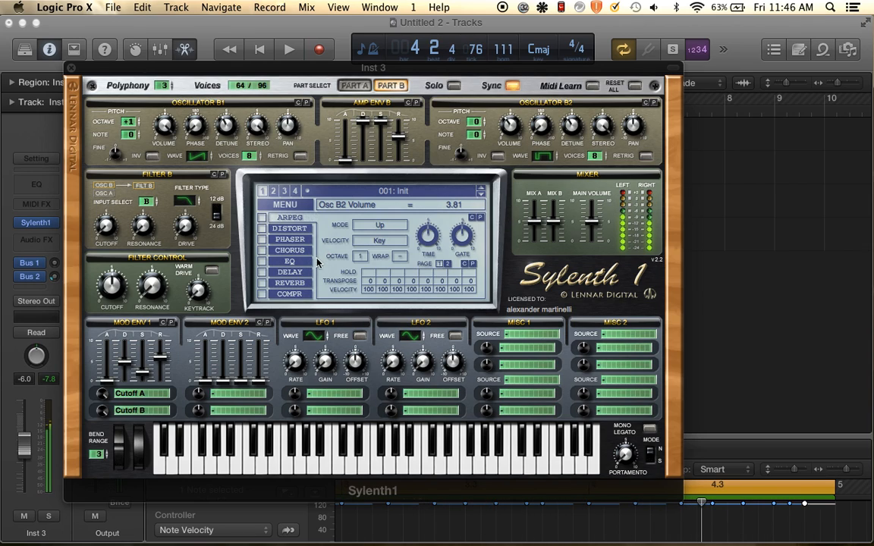
Enable the synth's reverb with size 6.36, dry/wet 40.48 %, a shorter predelay and damp 0.71 during playback.
{"action": "left_click", "coordinate": [277, 283]}
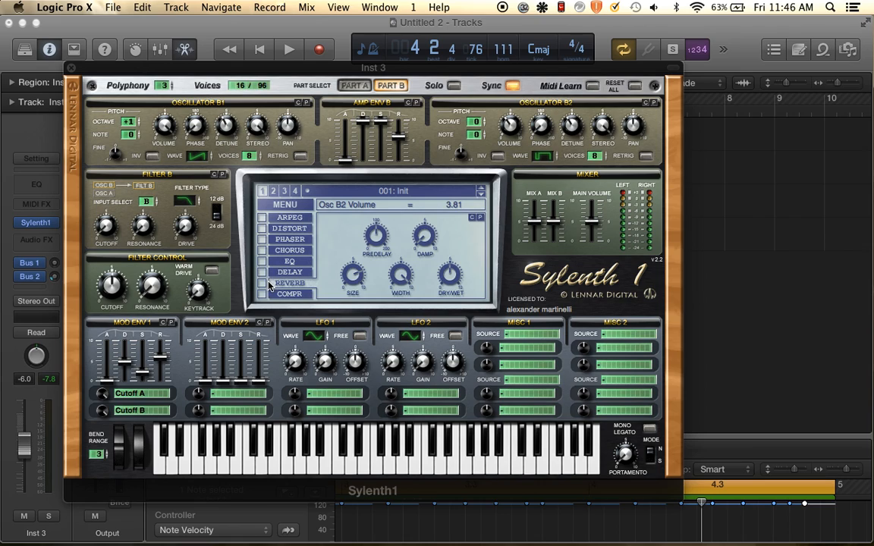
{"action": "left_click", "coordinate": [262, 283]}
{"action": "key", "text": "space"}
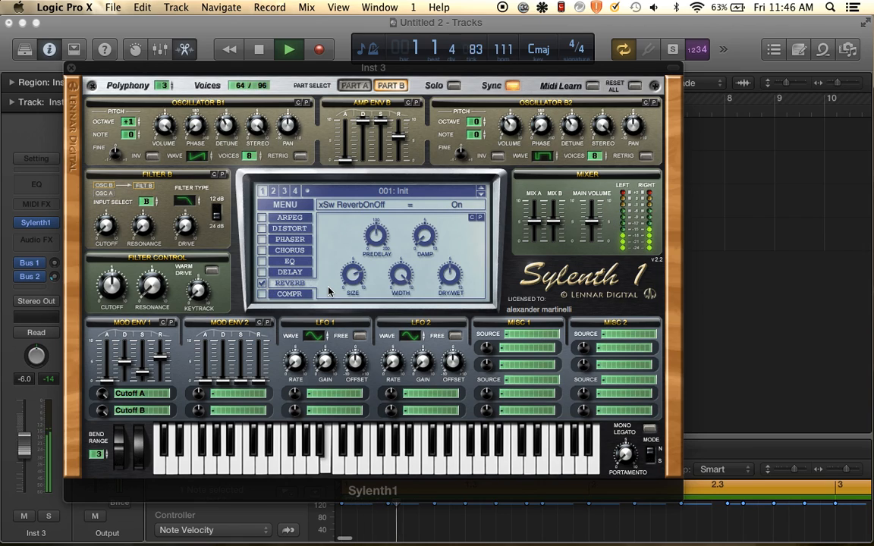
{"action": "left_click", "coordinate": [353, 277]}
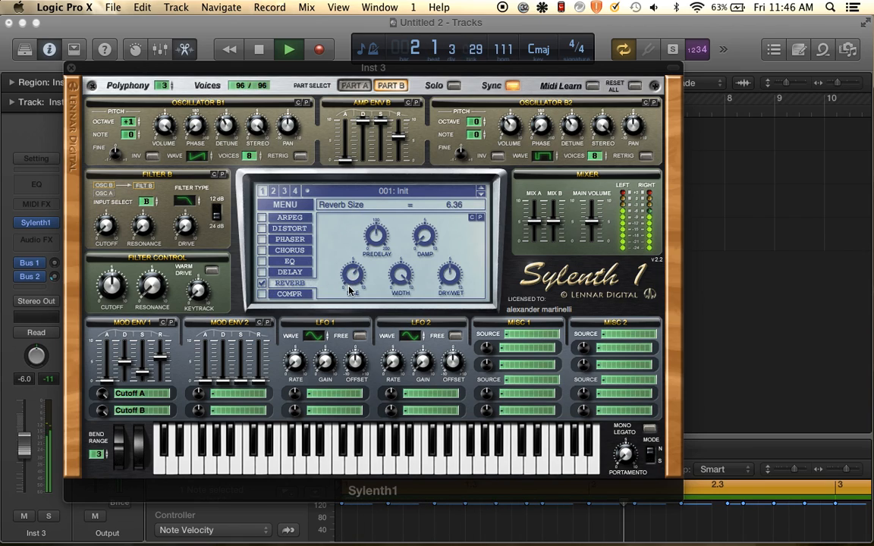
{"action": "left_click", "coordinate": [450, 275]}
{"action": "left_click_drag", "start_coordinate": [450, 274], "coordinate": [450, 286]}
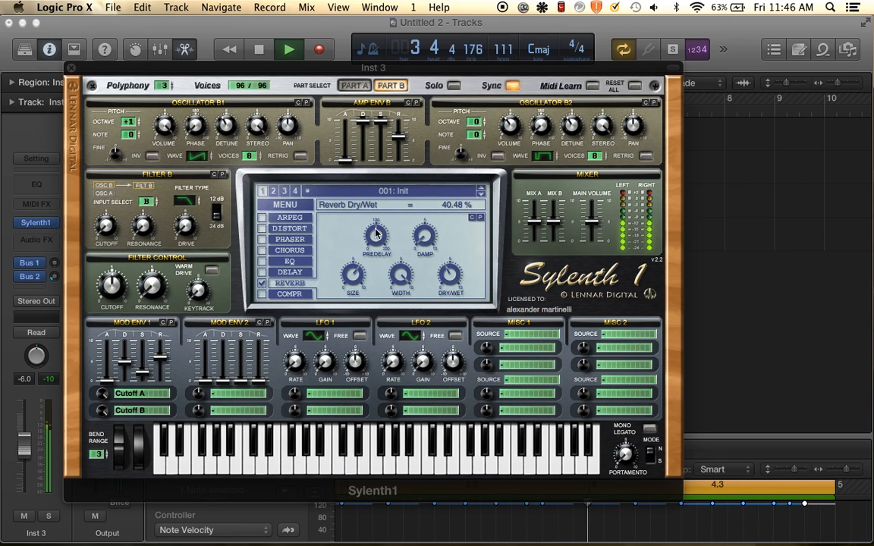
{"action": "left_click_drag", "start_coordinate": [377, 238], "coordinate": [370, 289]}
{"action": "left_click_drag", "start_coordinate": [377, 237], "coordinate": [377, 250]}
{"action": "left_click_drag", "start_coordinate": [427, 238], "coordinate": [427, 226]}
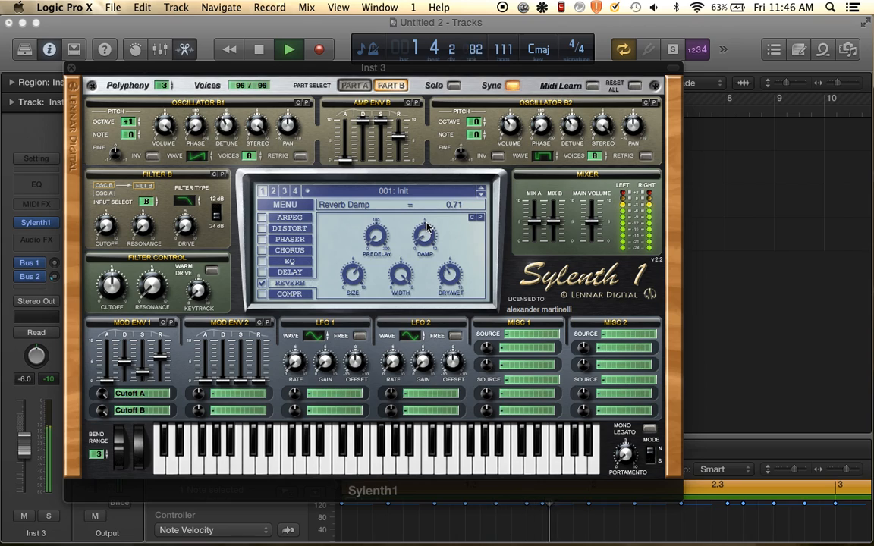
Enable the synth's delay, set its dry/wet to 29.05 %, and close the Sylenth1 window.
{"action": "left_click", "coordinate": [265, 273]}
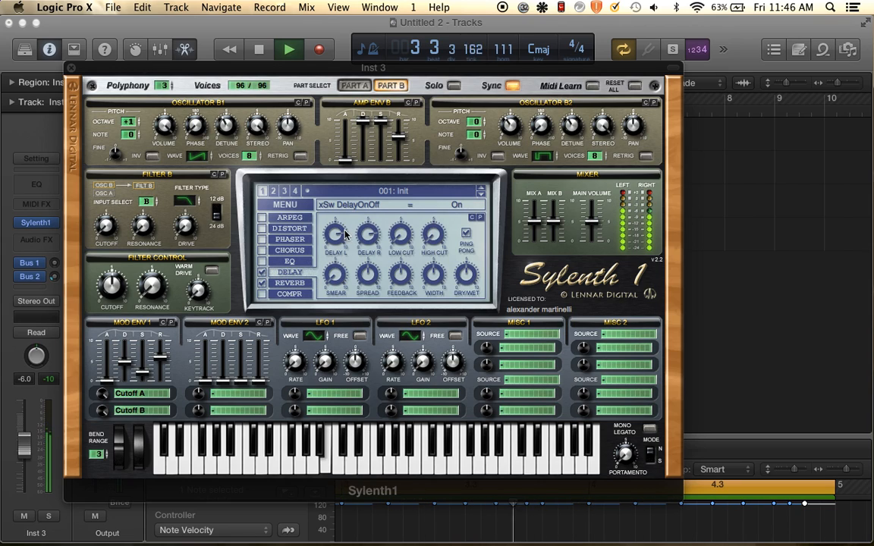
{"action": "left_click", "coordinate": [466, 280]}
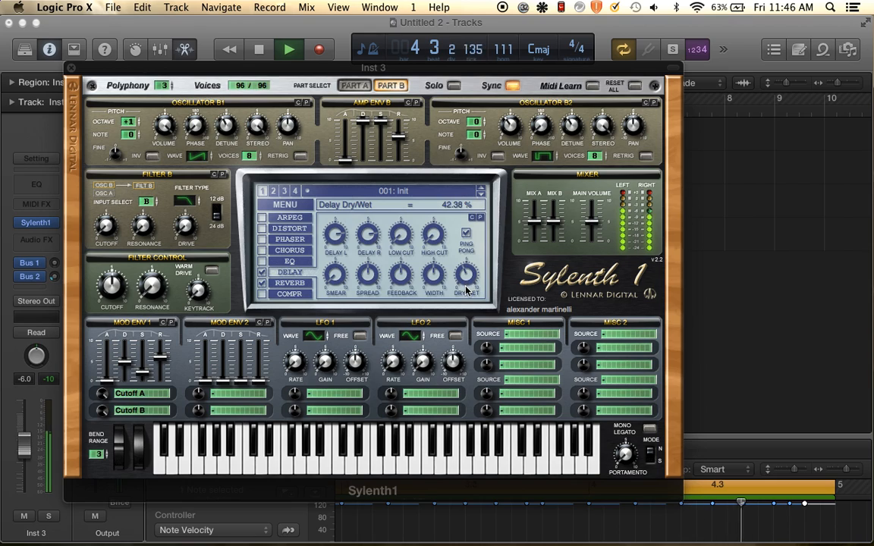
{"action": "left_click_drag", "start_coordinate": [466, 295], "coordinate": [467, 309]}
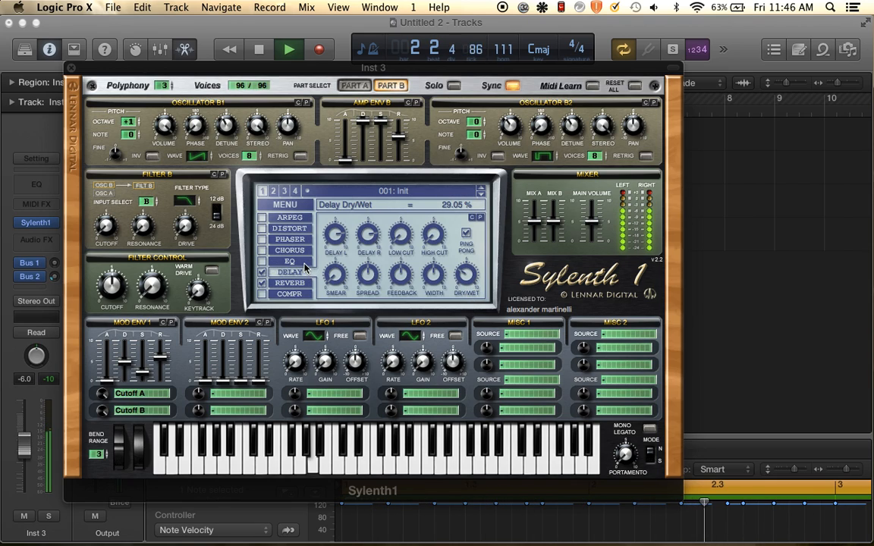
{"action": "left_click", "coordinate": [71, 68]}
Stop playback and set the Inst 3 track volume to -4.9 dB.
{"action": "key", "text": "space"}
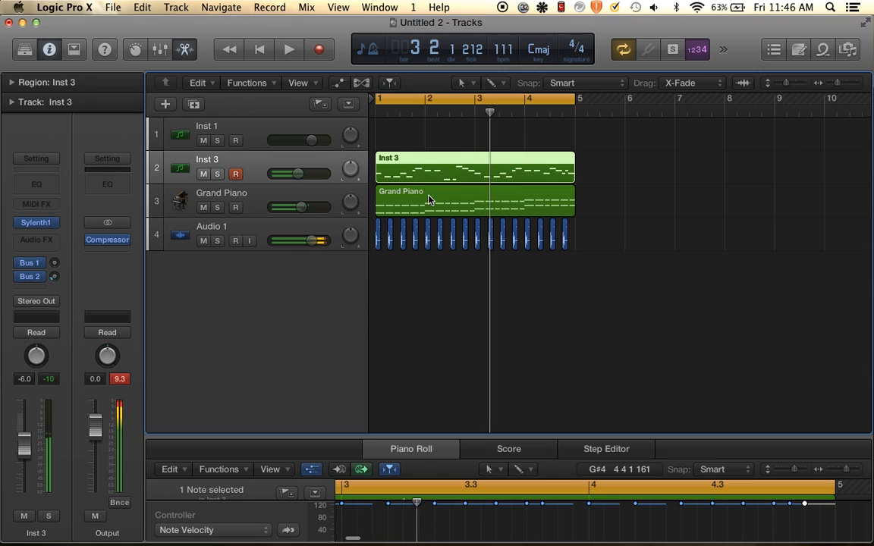
{"action": "left_click", "coordinate": [300, 180]}
{"action": "left_click_drag", "start_coordinate": [300, 174], "coordinate": [306, 174]}
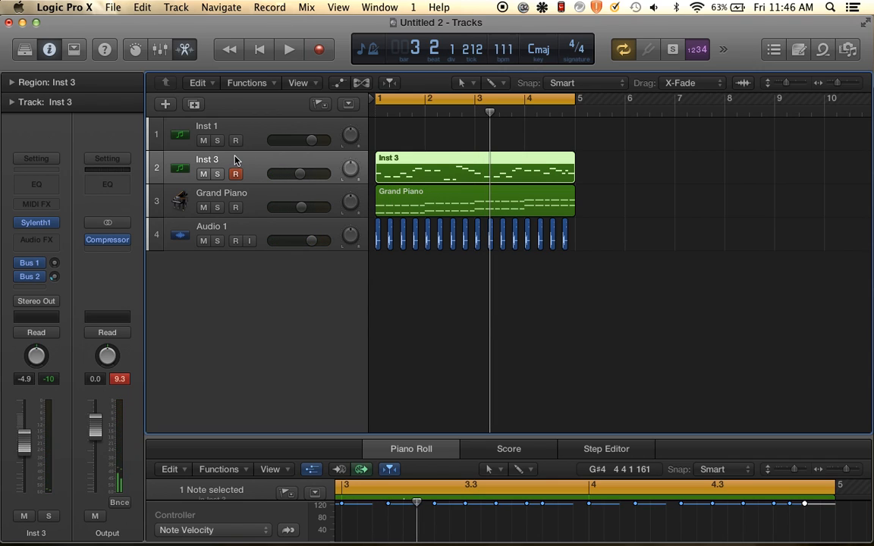
Insert a stereo Compressor on Inst 3, side-chained to Bus 5, with a ratio of 5.8:1.
{"action": "left_click", "coordinate": [52, 241]}
{"action": "mouse_move", "coordinate": [53, 295]}
{"action": "mouse_move", "coordinate": [210, 309]}
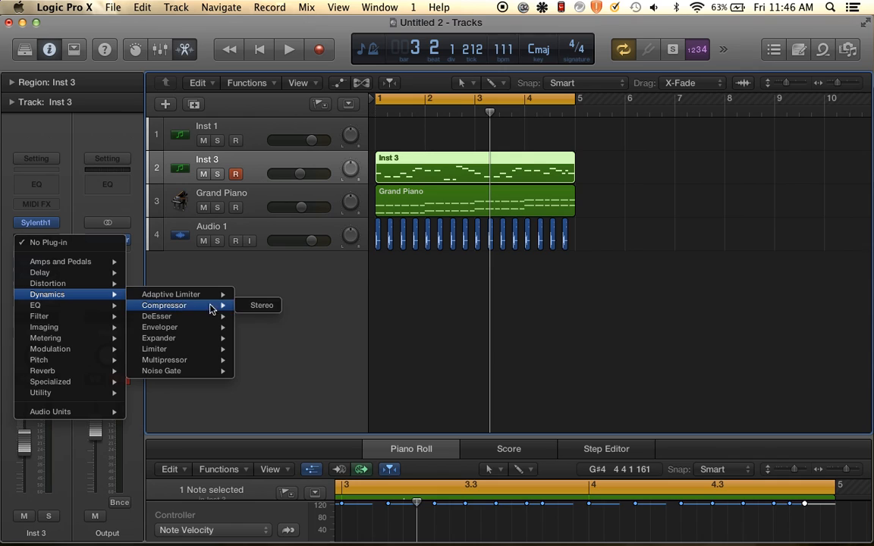
{"action": "left_click", "coordinate": [262, 306]}
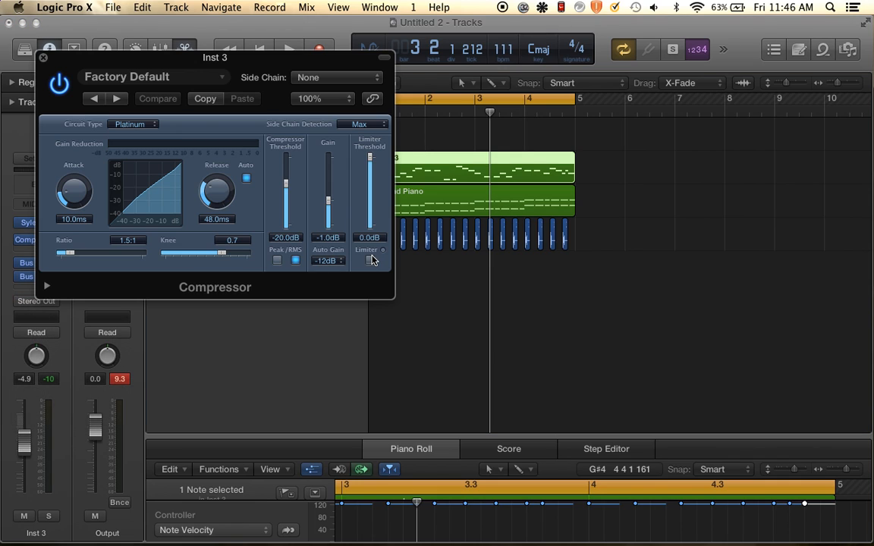
{"action": "left_click", "coordinate": [316, 78]}
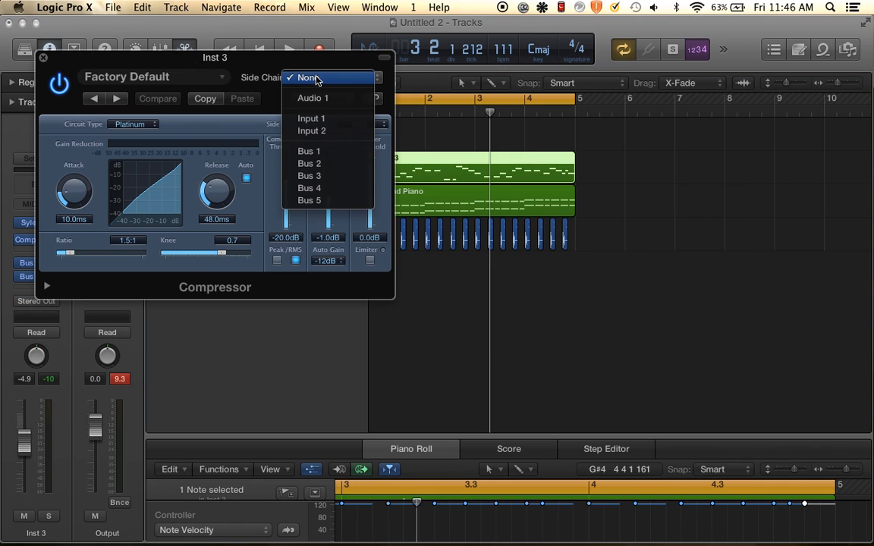
{"action": "left_click", "coordinate": [317, 201]}
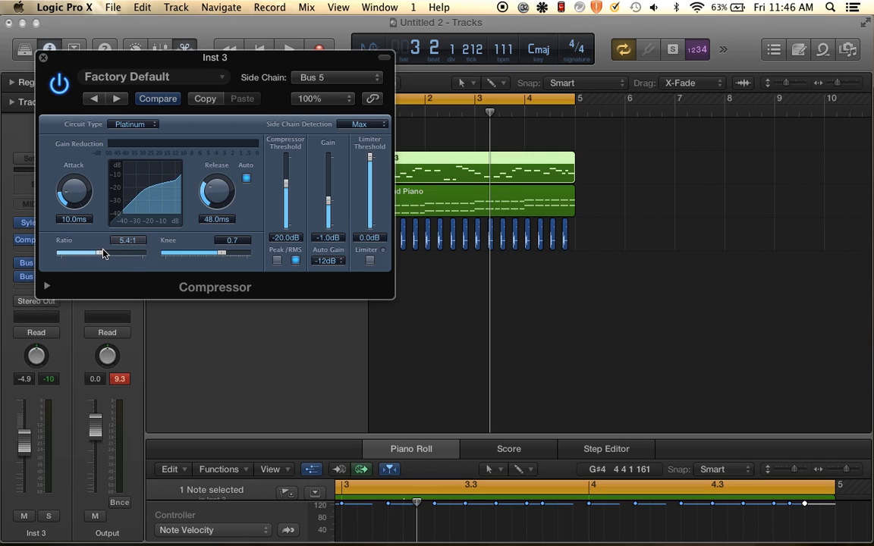
Set the compressor's gain to 0.0 dB while the loop plays, and close the plug-in.
{"action": "key", "text": "space"}
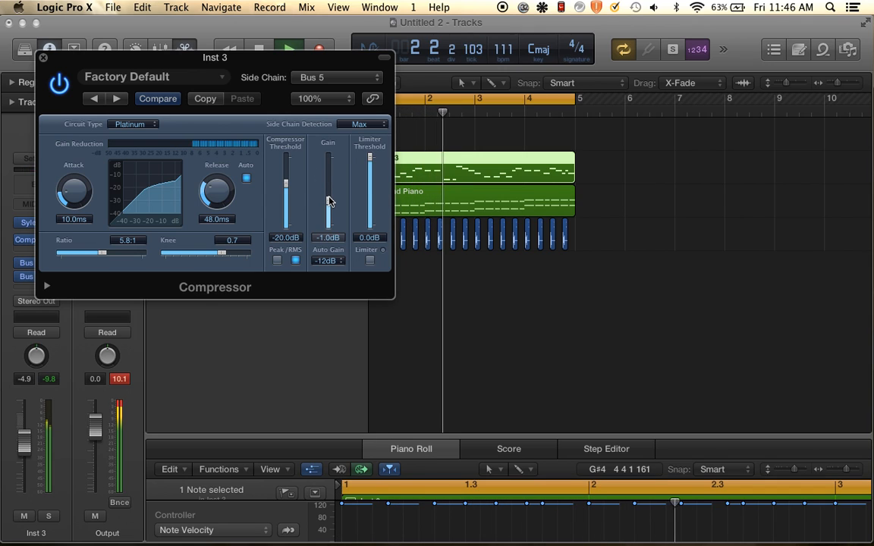
{"action": "left_click_drag", "start_coordinate": [328, 201], "coordinate": [328, 200]}
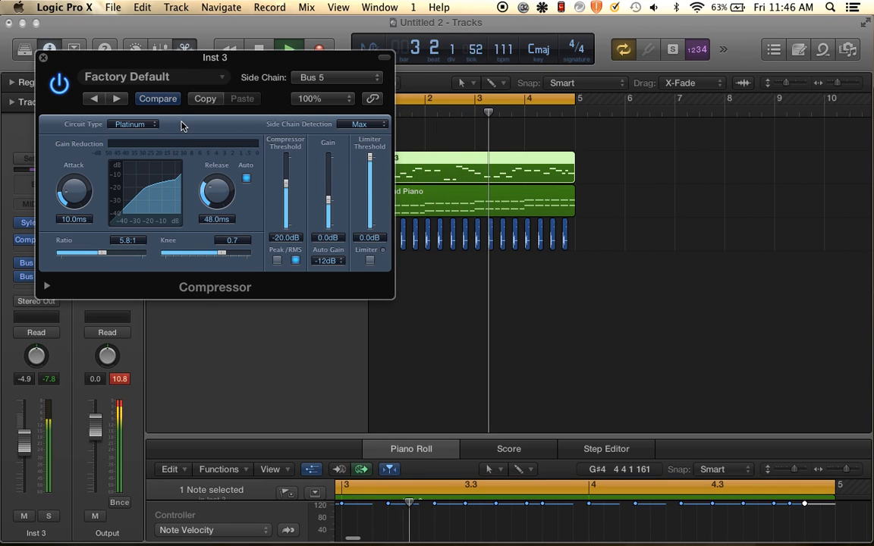
{"action": "left_click", "coordinate": [43, 58]}
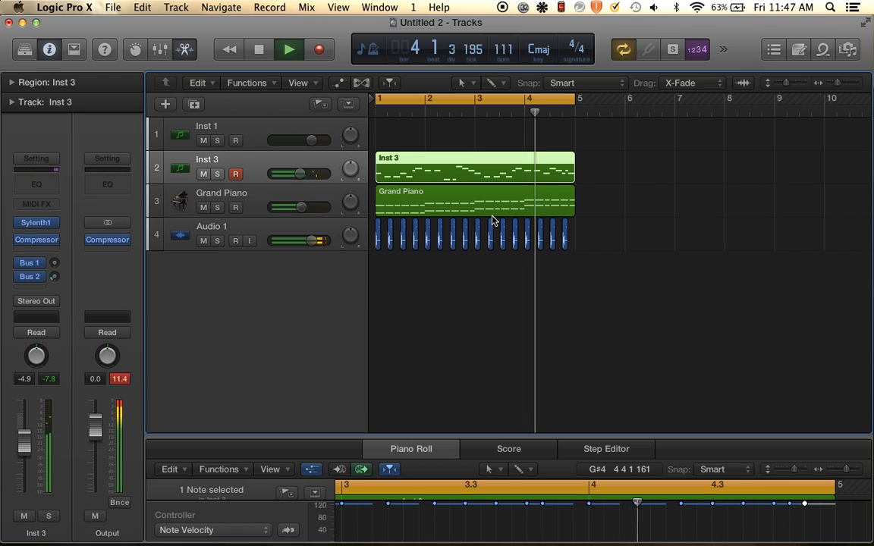
Deselect the Inst 3 region and switch to the browser's SoundCloud page for Kygo's Firestone.
{"action": "left_click", "coordinate": [681, 218]}
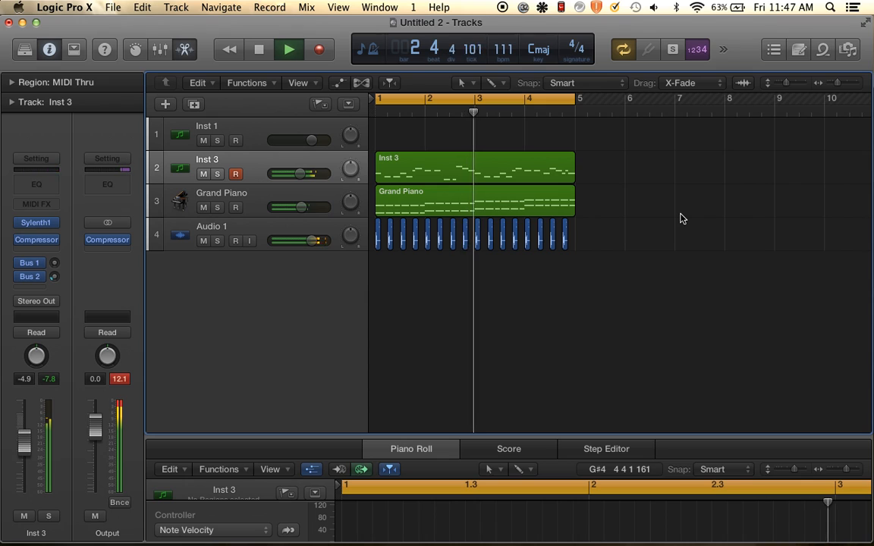
{"action": "key", "text": "ctrl+Right"}
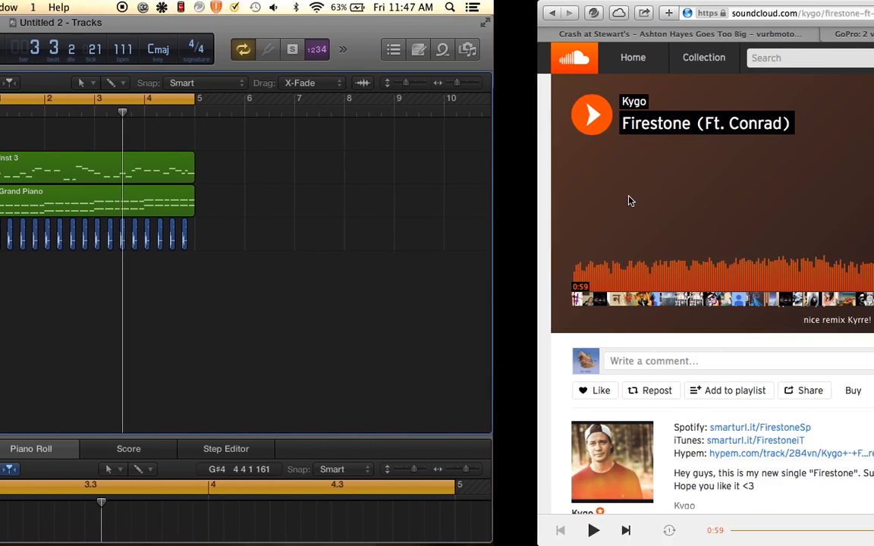
Play Kygo's Firestone on SoundCloud in short passages for comparison, and leave the track paused.
{"action": "left_click", "coordinate": [67, 119]}
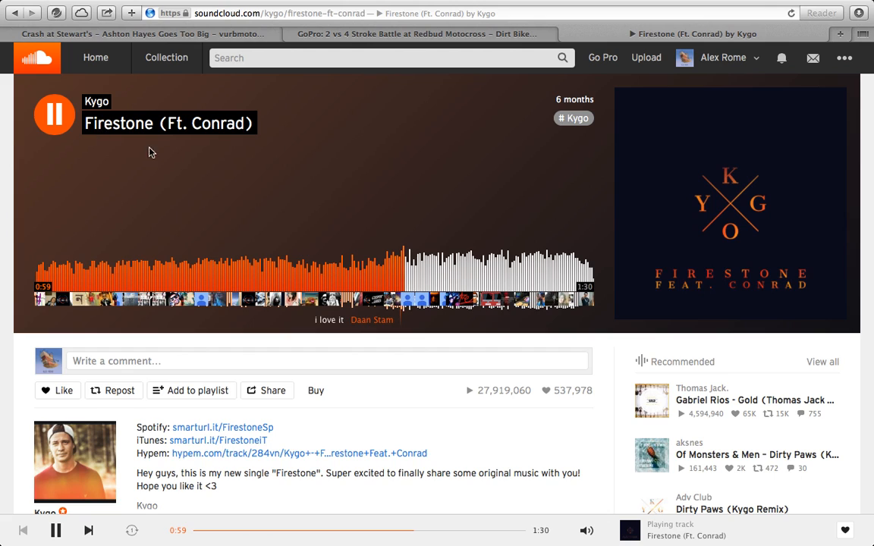
{"action": "left_click", "coordinate": [64, 119]}
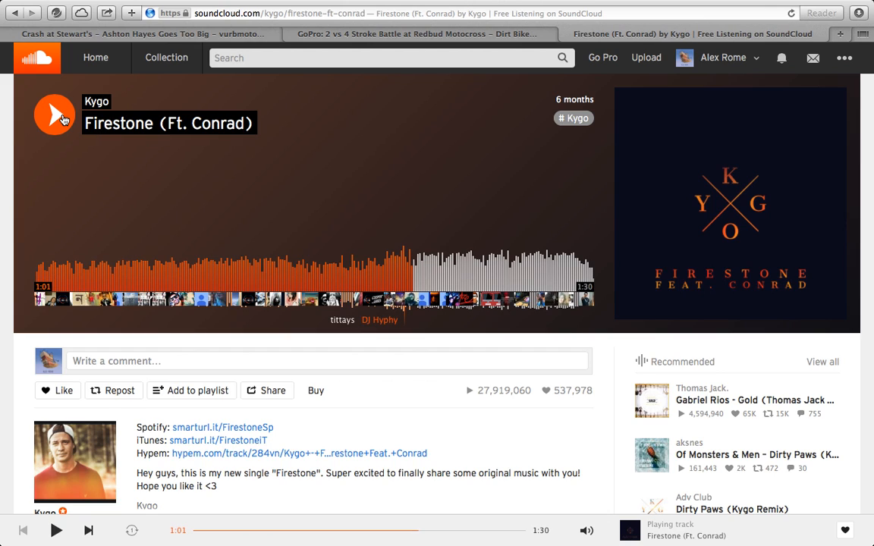
{"action": "left_click", "coordinate": [64, 119]}
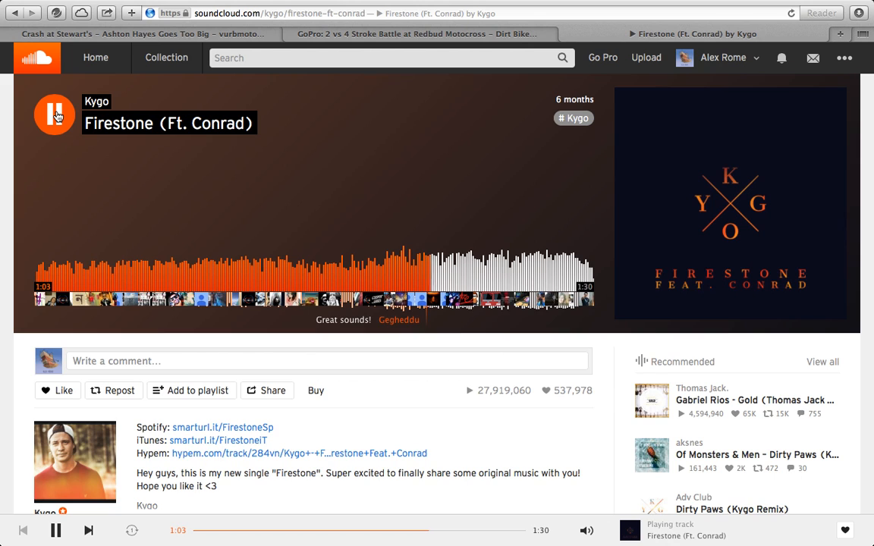
{"action": "left_click", "coordinate": [55, 116]}
Switch back to Logic Pro X, play the four-bar loop to compare it with Firestone, and stop playback.
{"action": "key", "text": "ctrl+Left"}
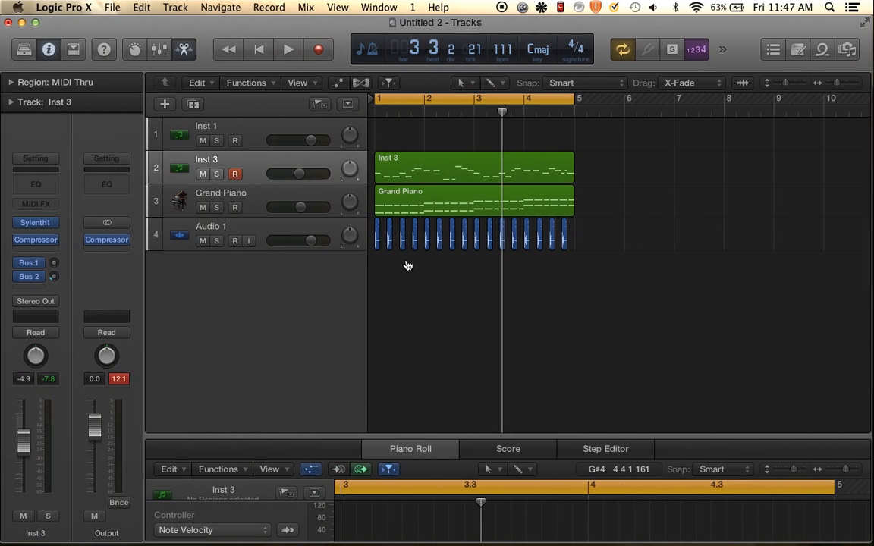
{"action": "key", "text": "space"}
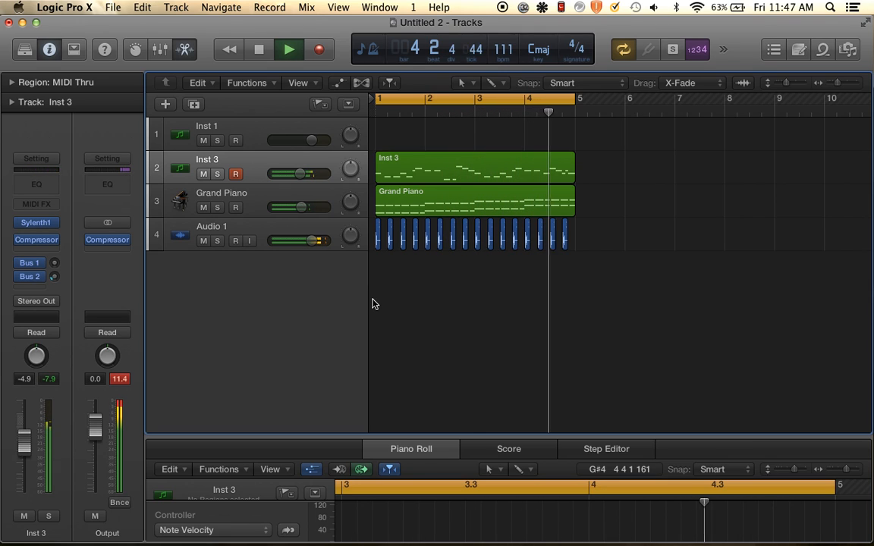
{"action": "key", "text": "space"}
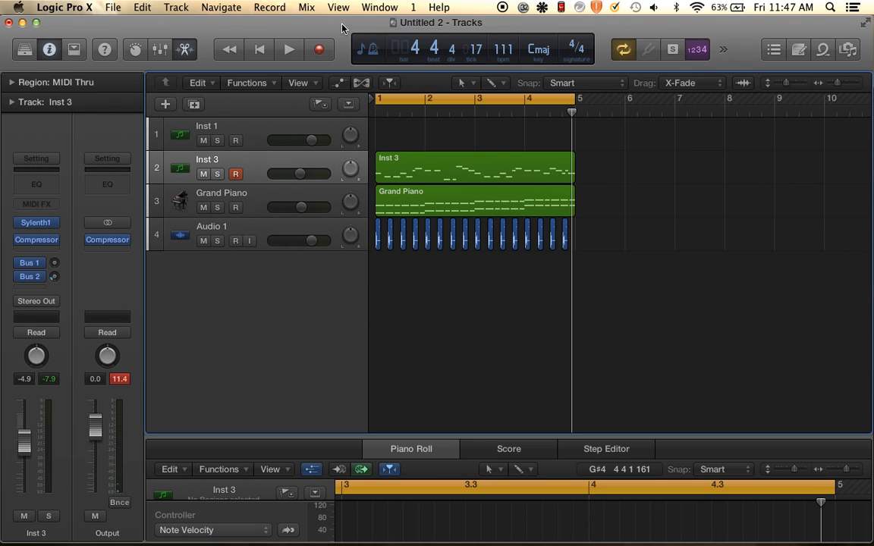
{"action": "left_click_drag", "start_coordinate": [342, 28], "coordinate": [342, 142]}
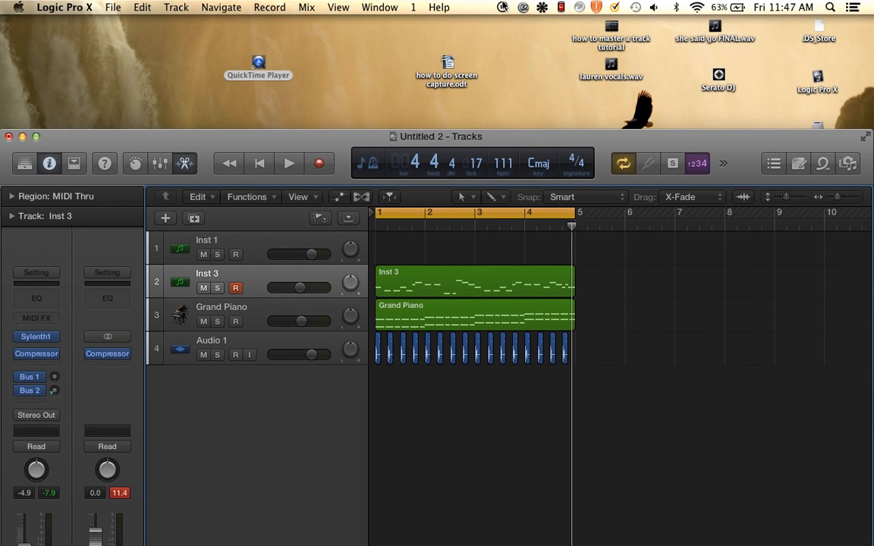